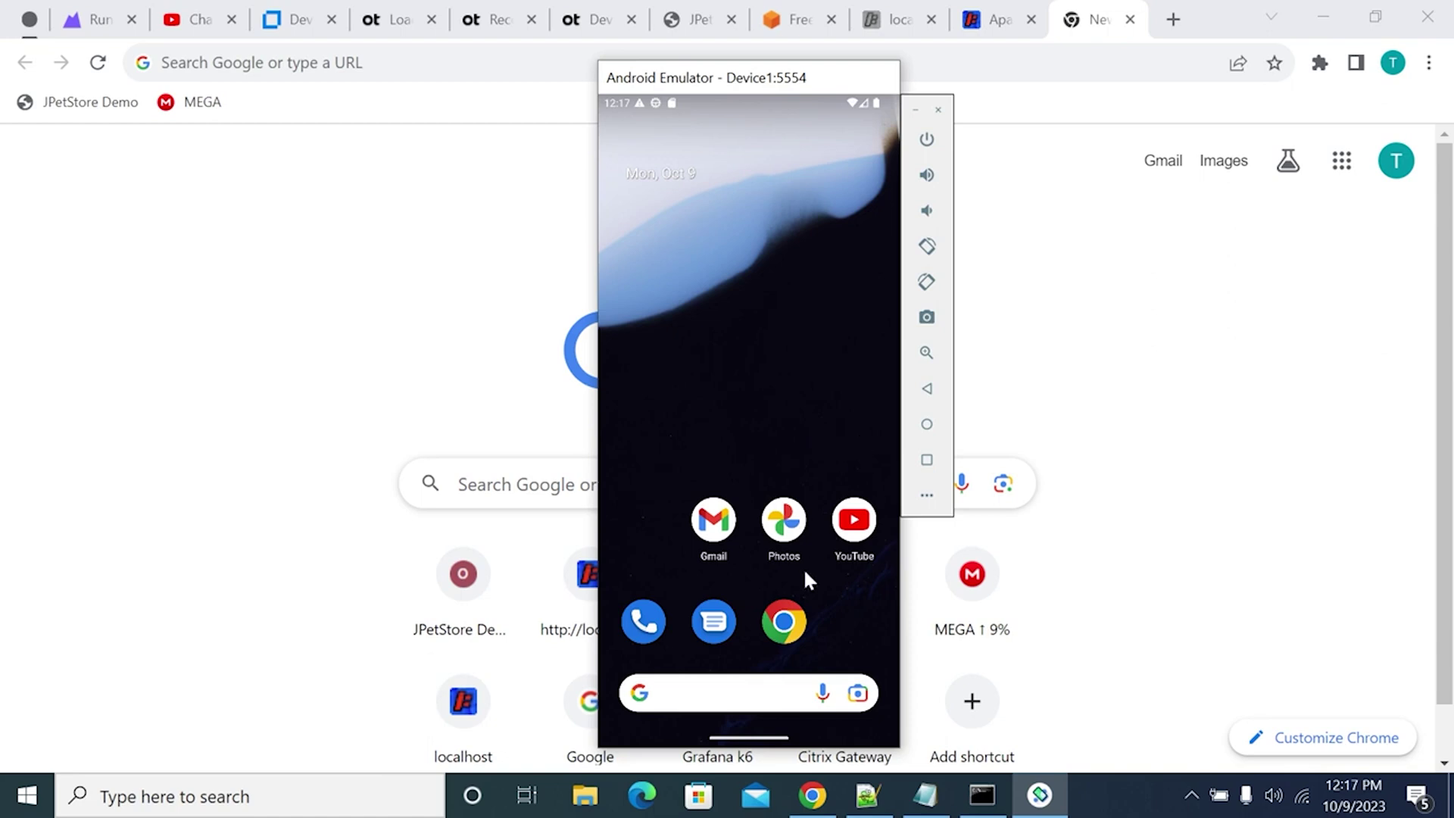
# Step: Look at the certificate notes in Notepad, switch to the Android Emulator and open its Encryption & credentials security settings
pyautogui.click(925, 796)
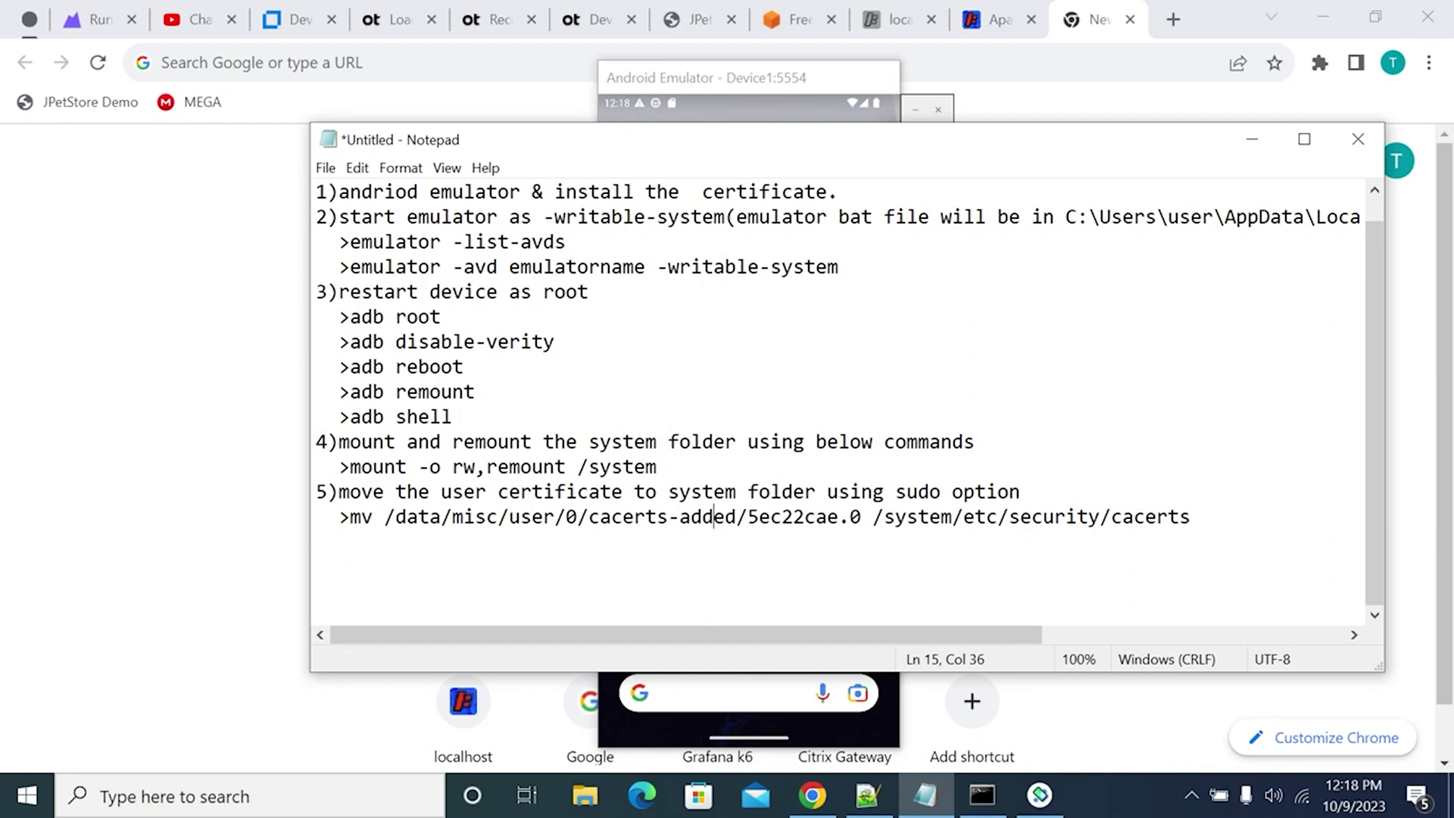
pyautogui.click(1040, 795)
pyautogui.moveTo(750, 436); pyautogui.dragTo(776, 178)
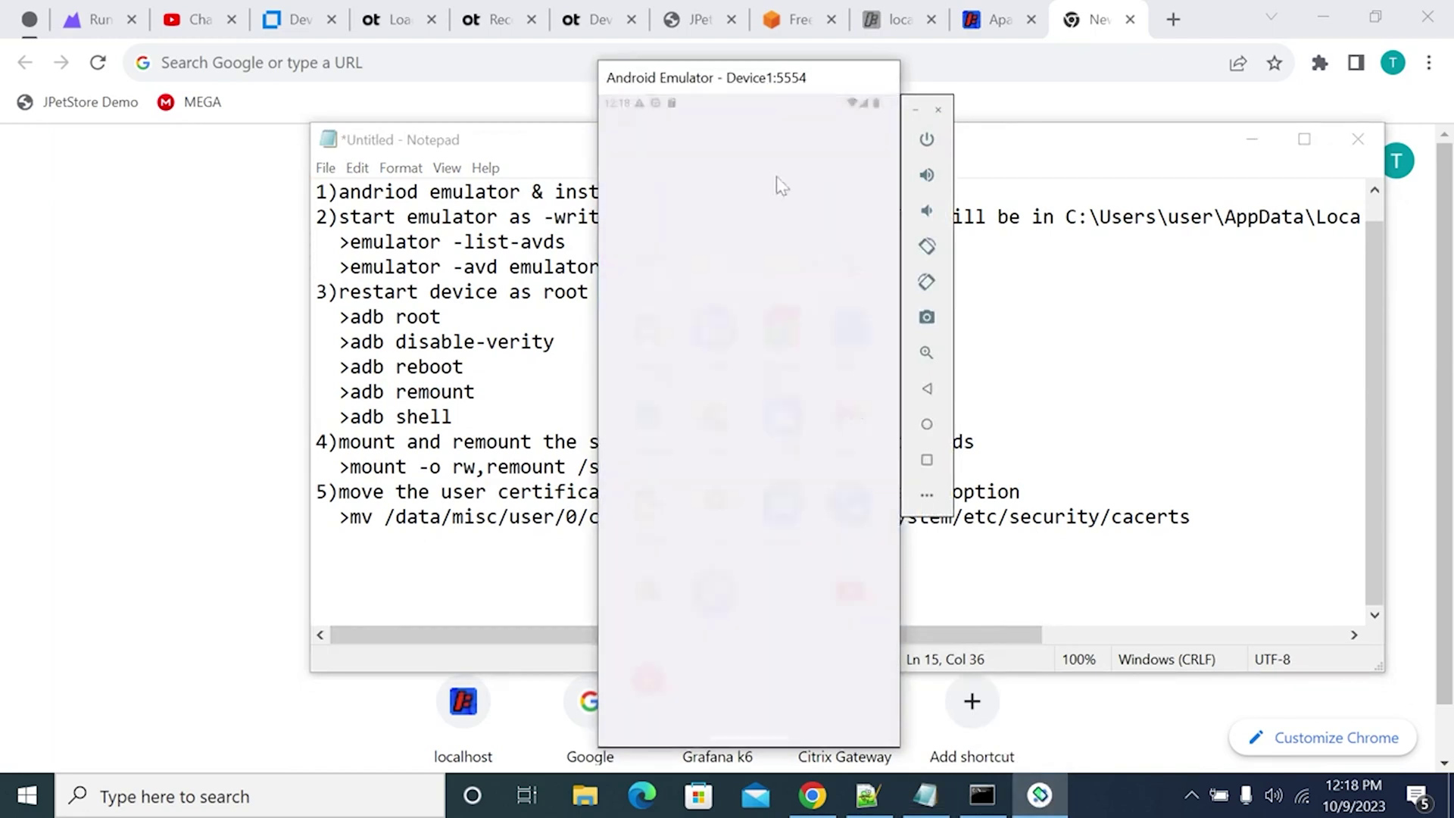
pyautogui.click(708, 467)
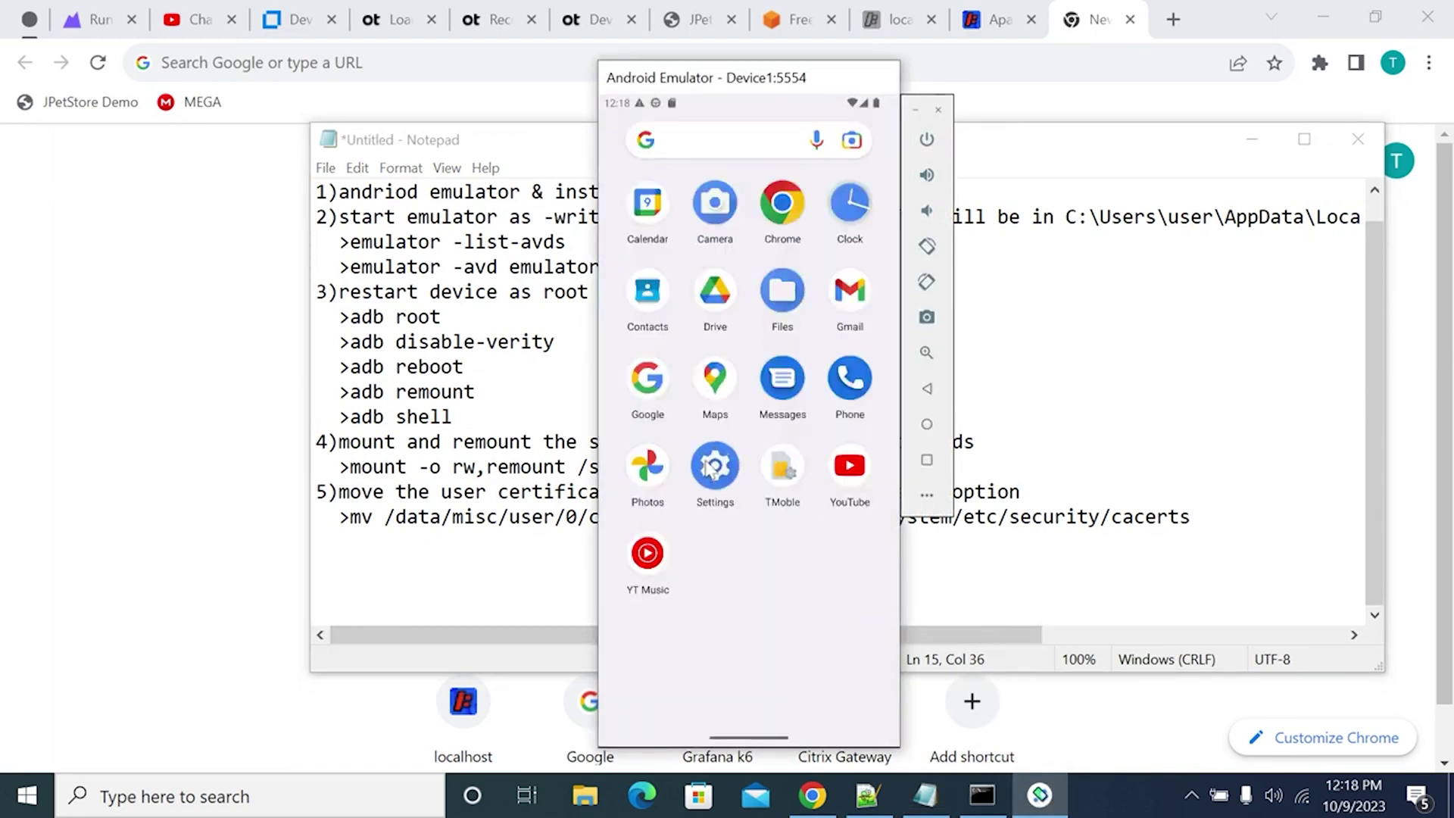
pyautogui.moveTo(736, 560); pyautogui.dragTo(751, 367)
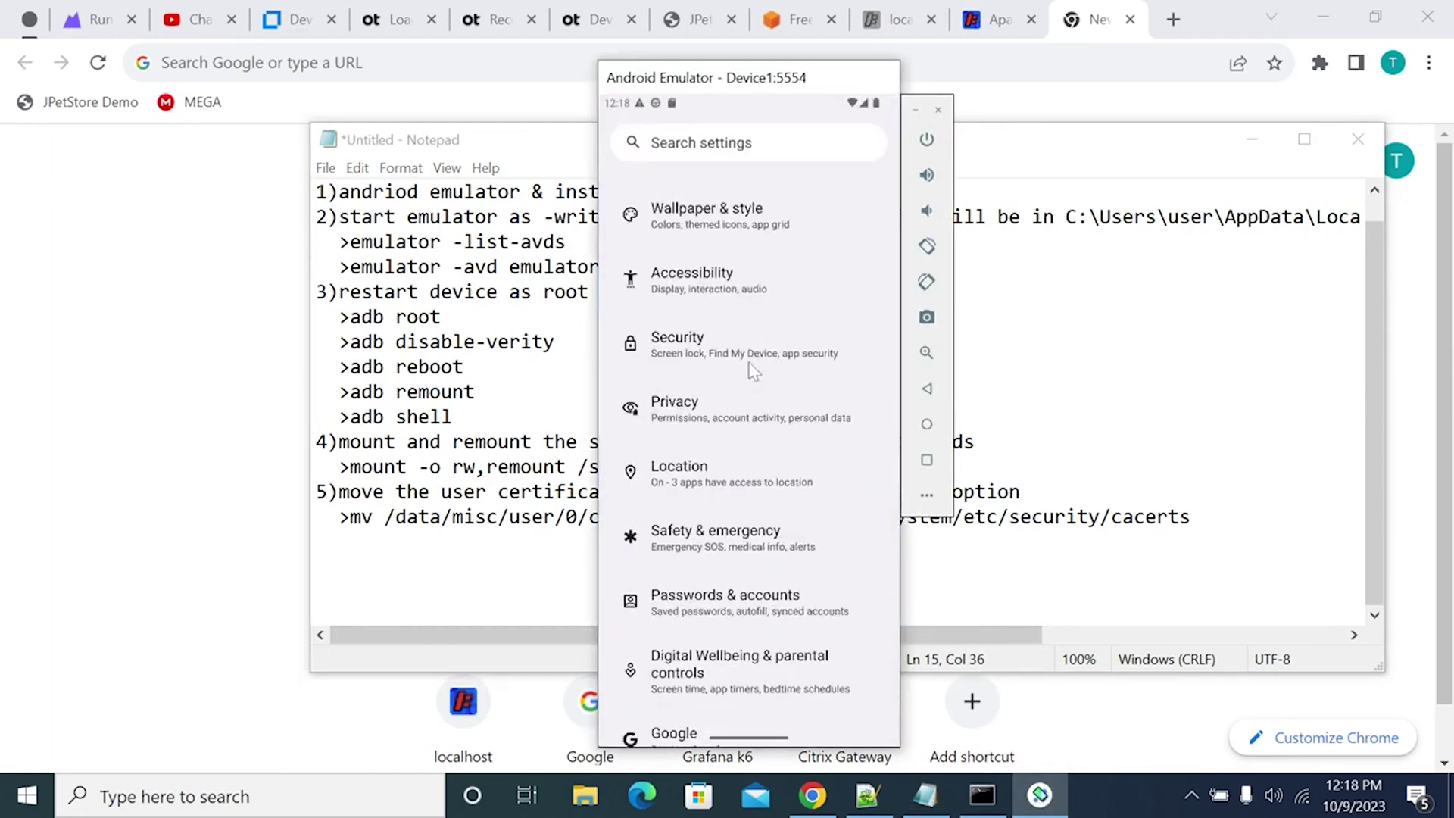
pyautogui.moveTo(710, 669); pyautogui.dragTo(735, 447)
pyautogui.scroll(3, 731, 439)
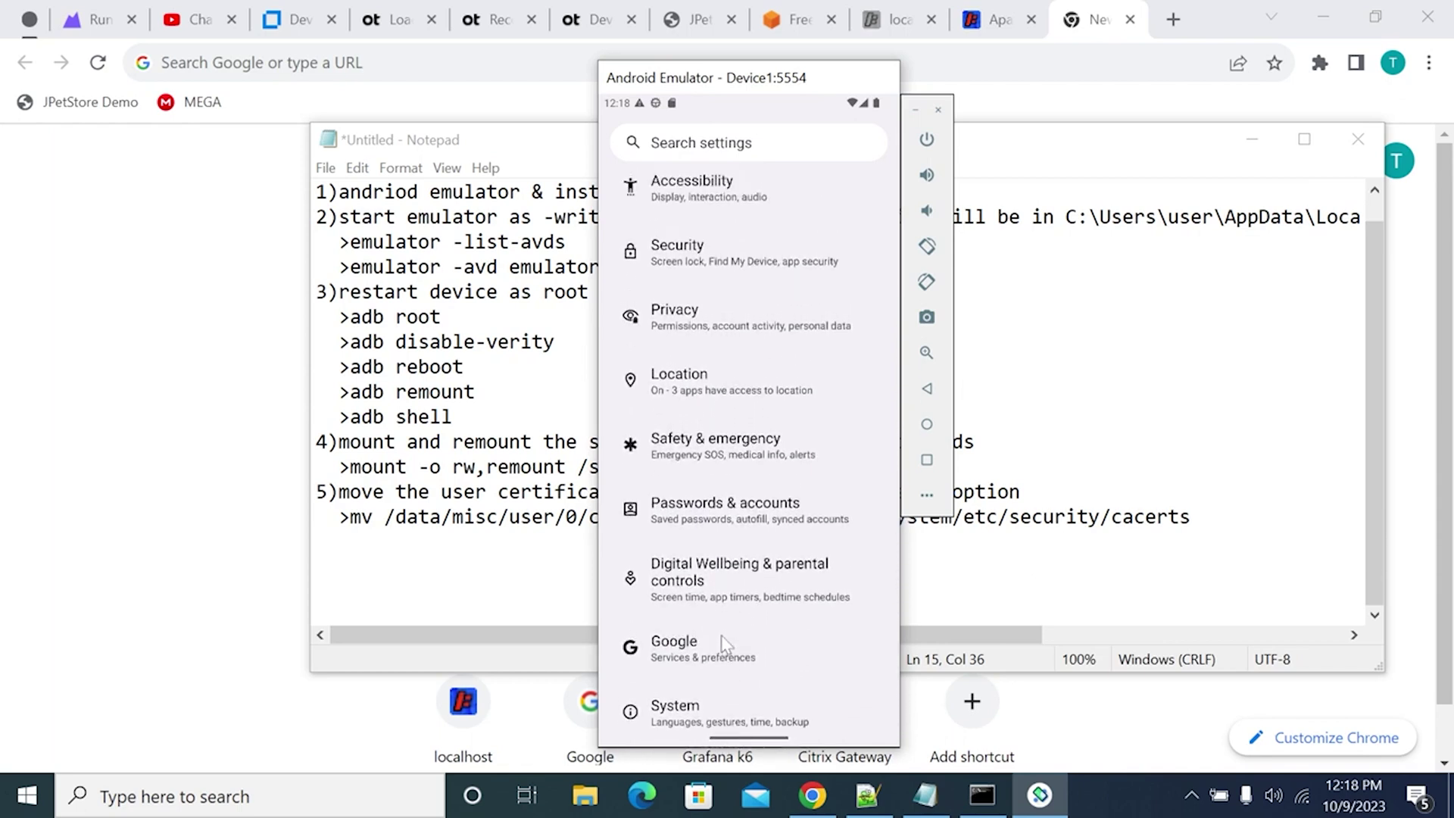
pyautogui.click(718, 262)
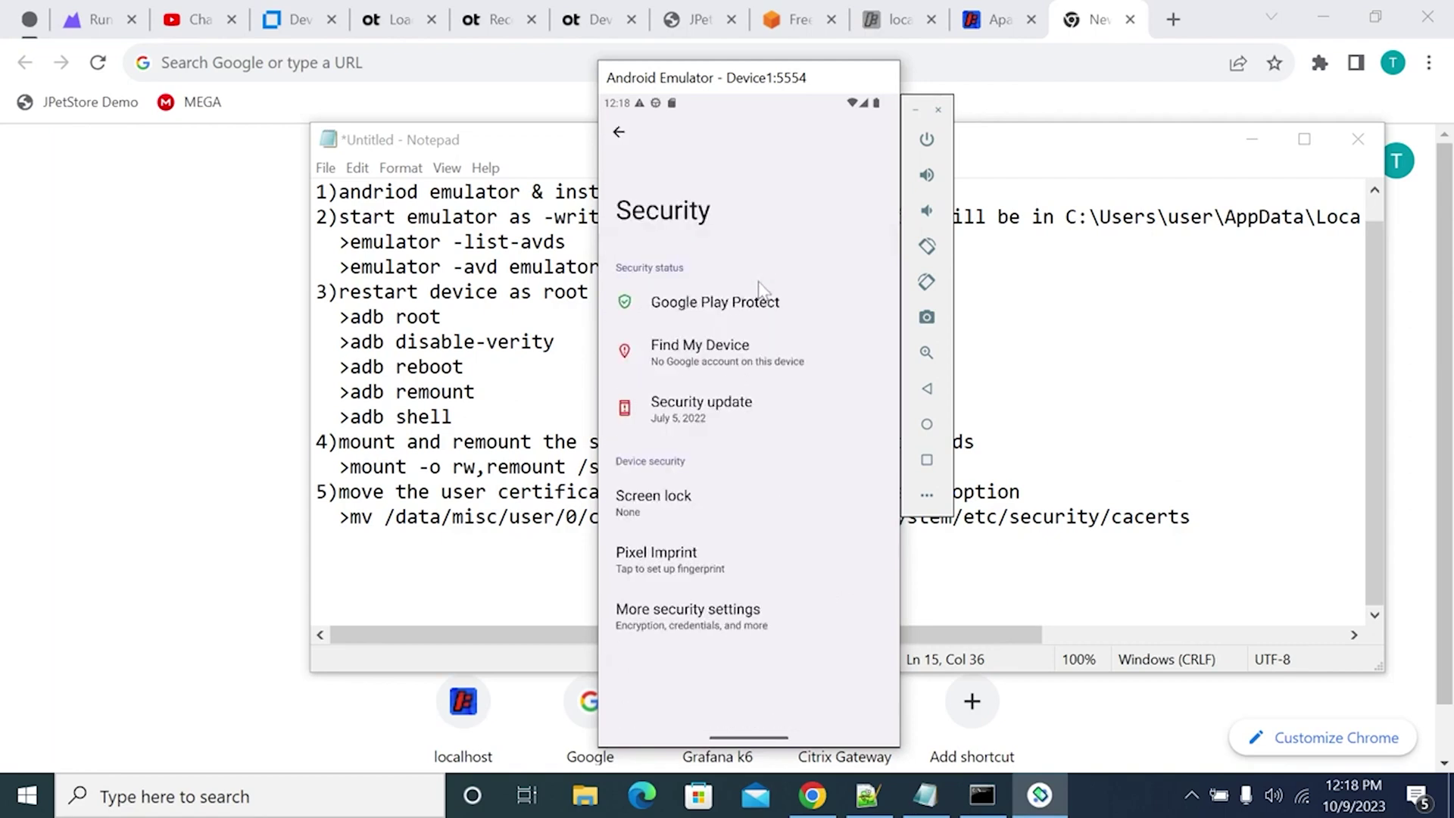
pyautogui.click(686, 620)
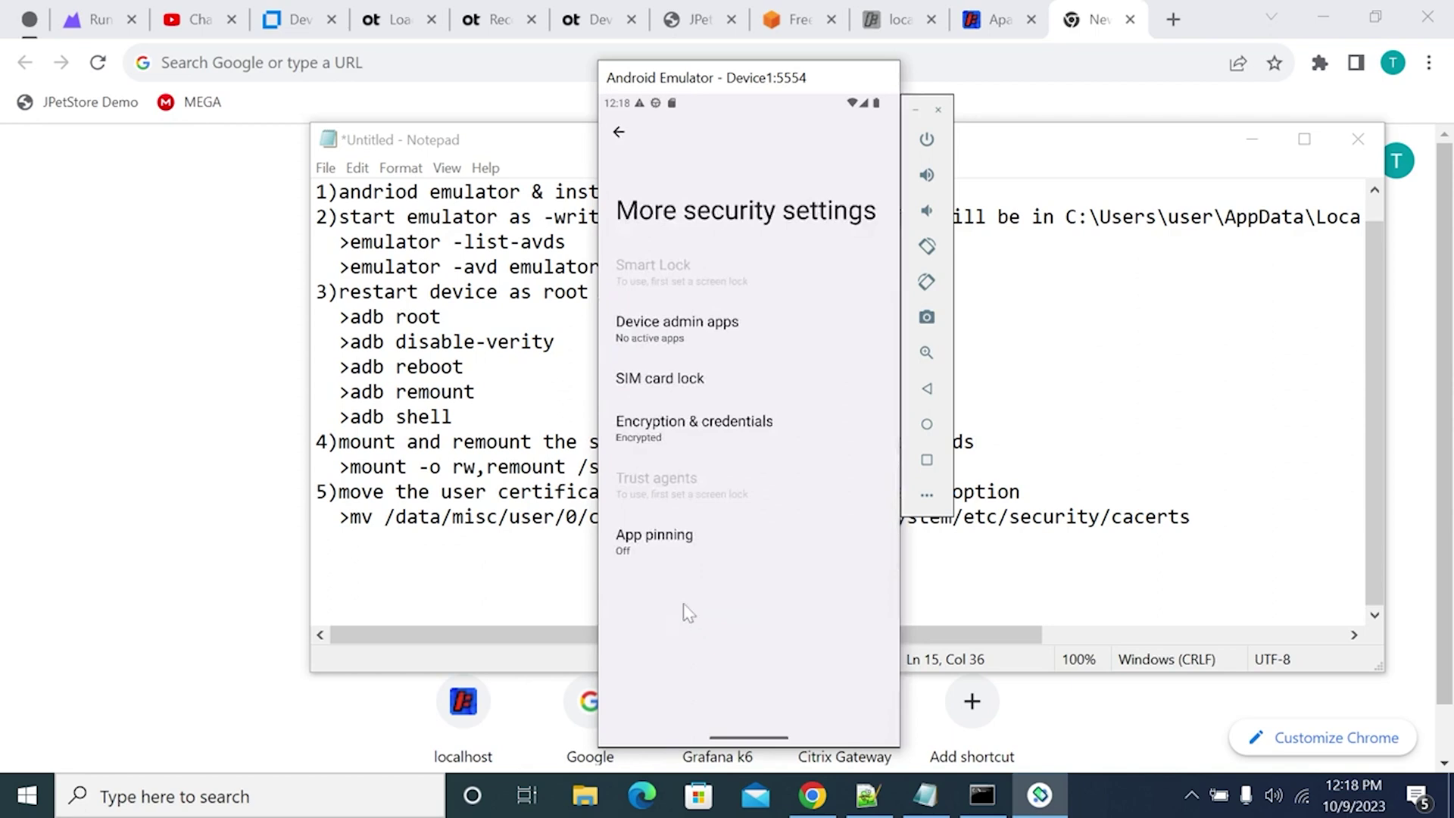
pyautogui.click(700, 427)
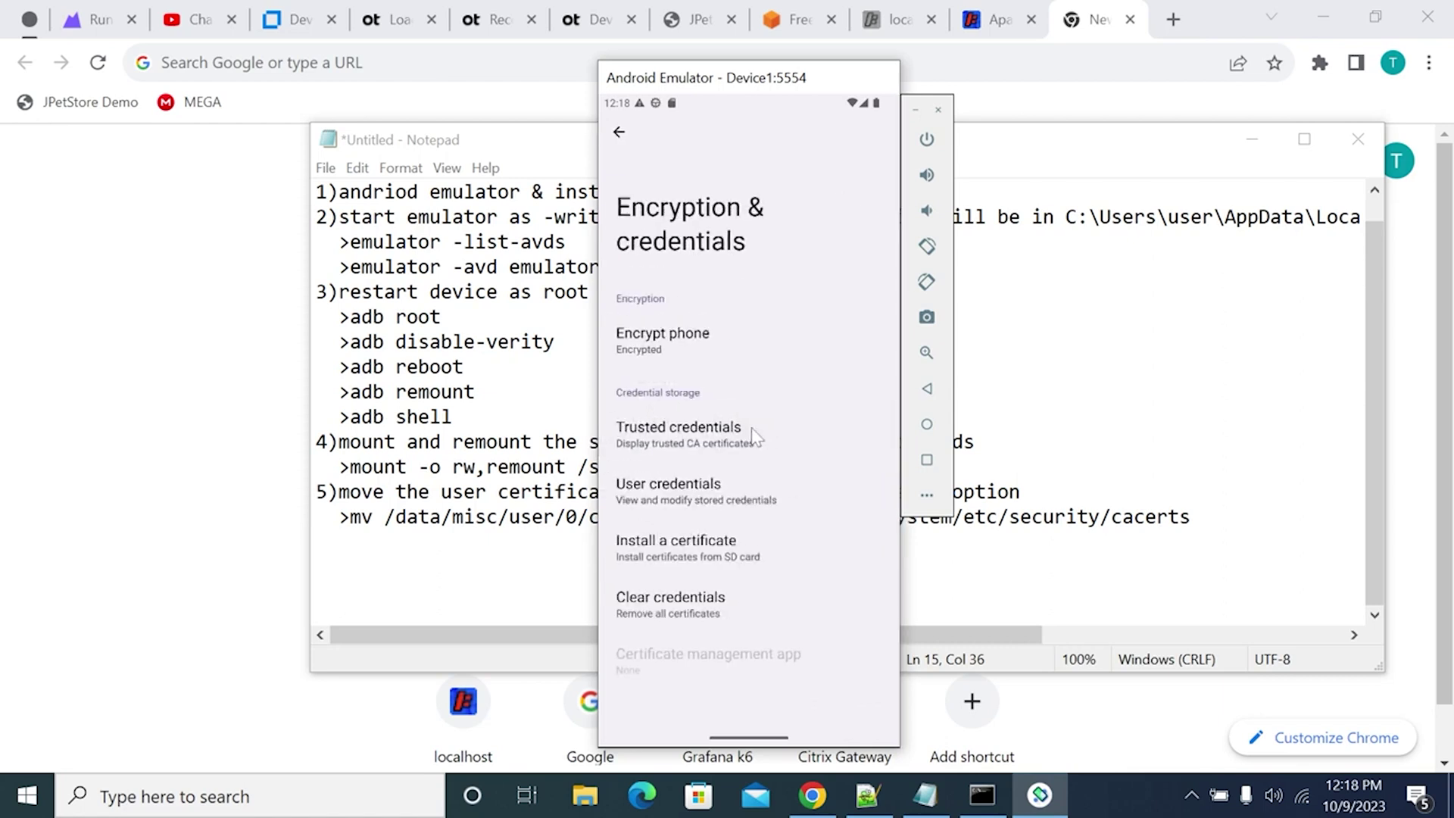
# Step: Examine the device's trusted credentials, comparing the System and User certificate lists for the JMeter root CA
pyautogui.click(653, 436)
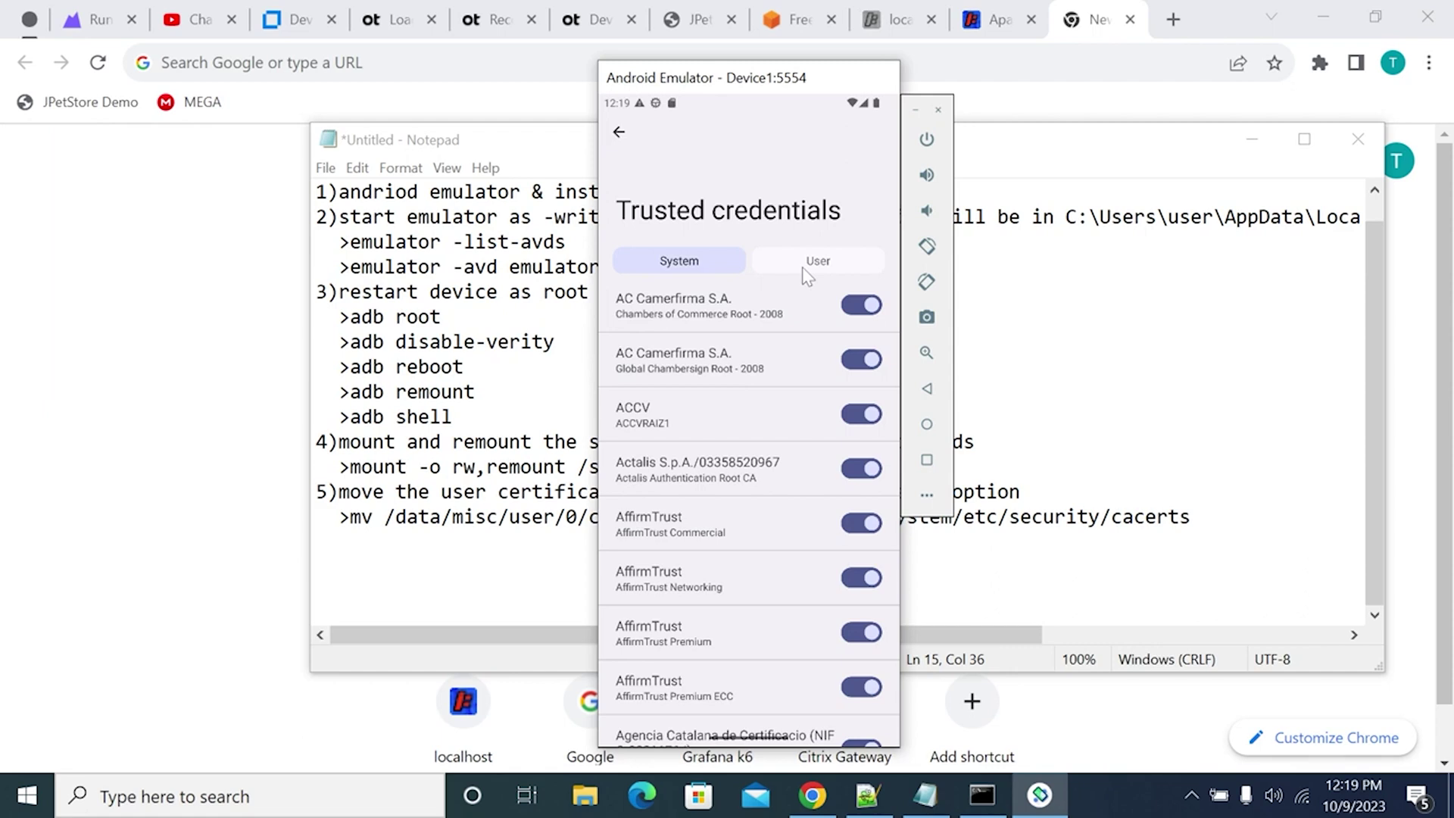
pyautogui.click(850, 260)
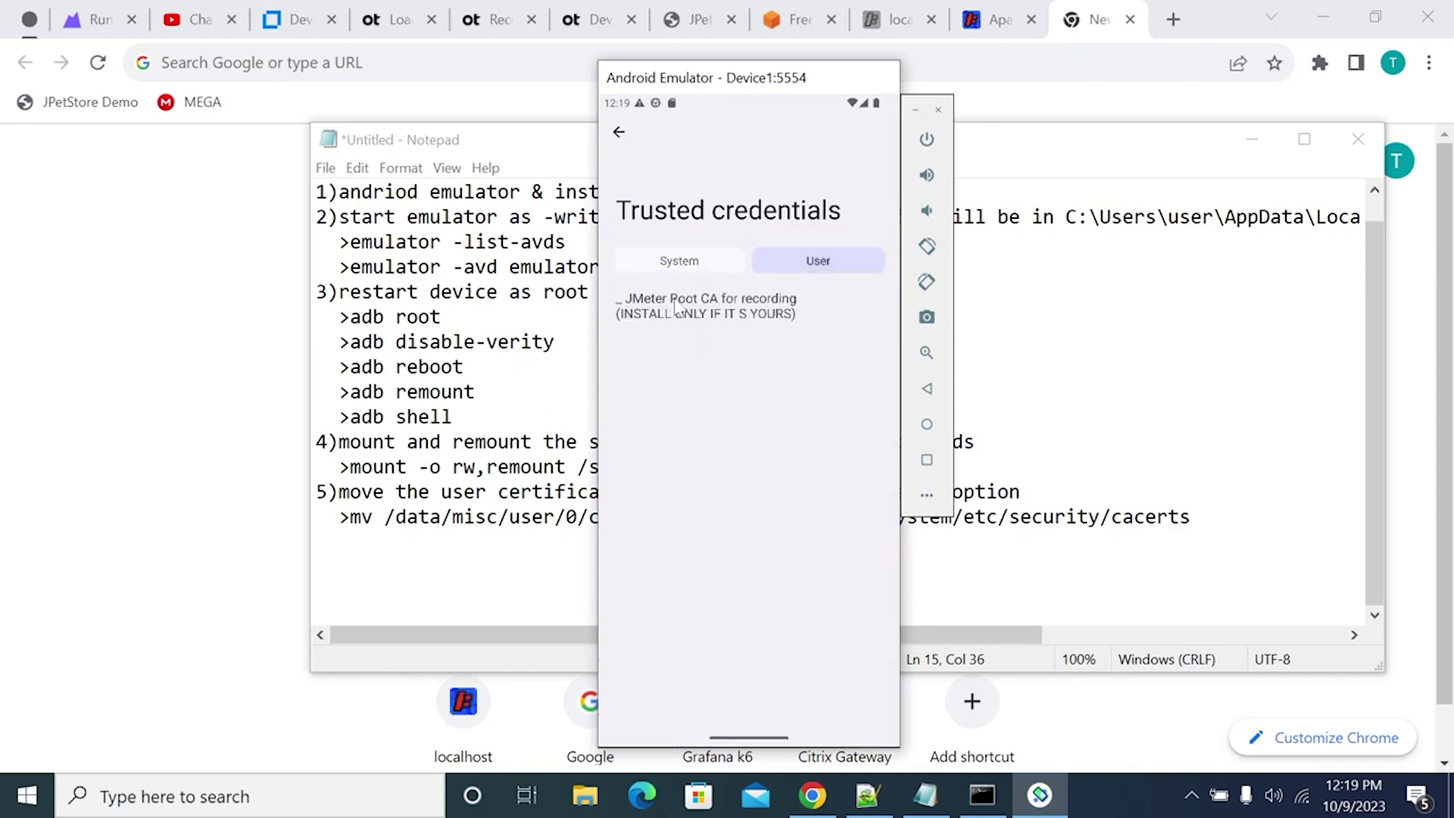
pyautogui.click(672, 260)
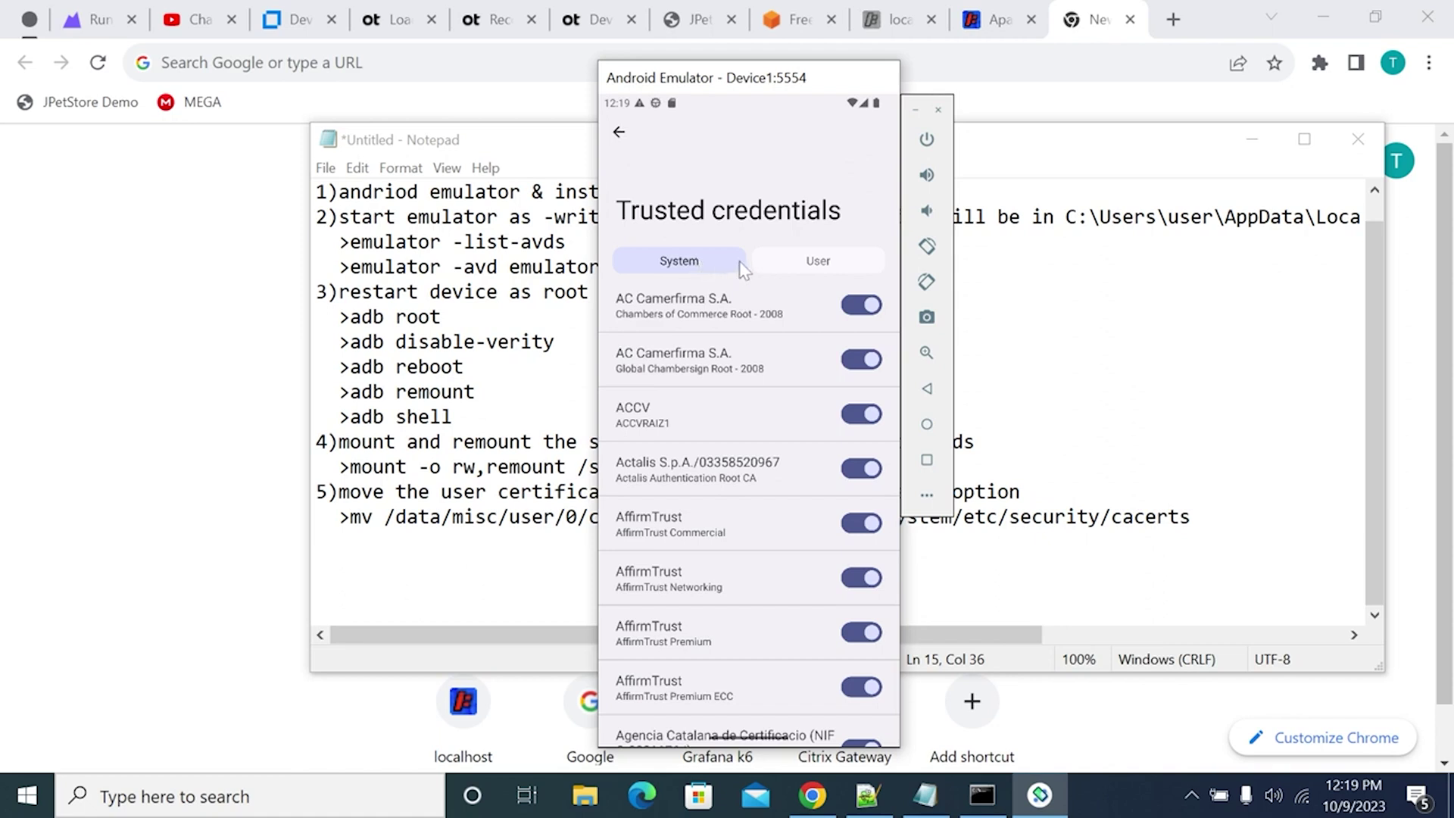
pyautogui.click(829, 261)
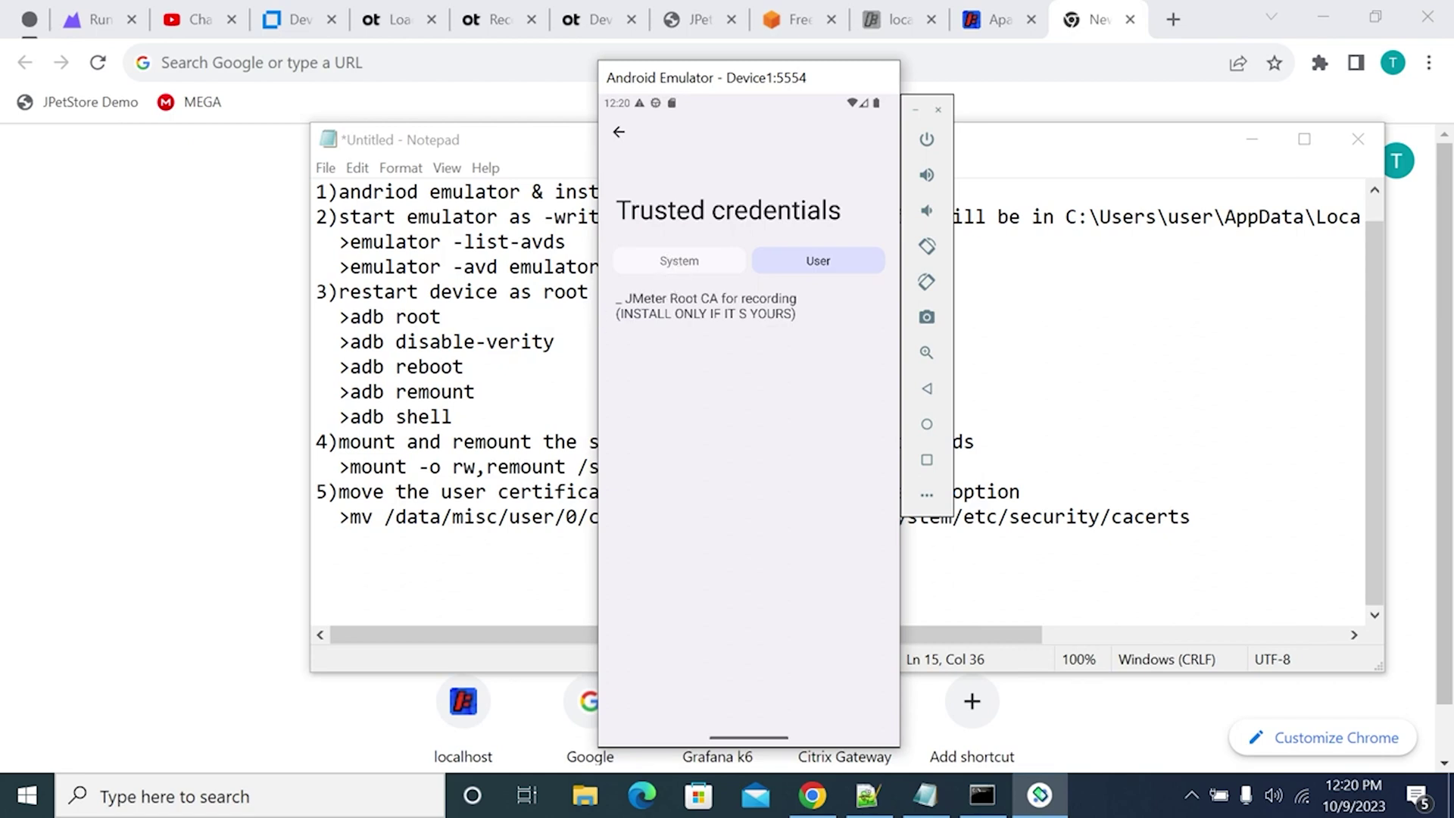
# Step: Review the Notepad instructions on installing the certificate and starting the emulator with the -writable-system option
pyautogui.click(440, 317)
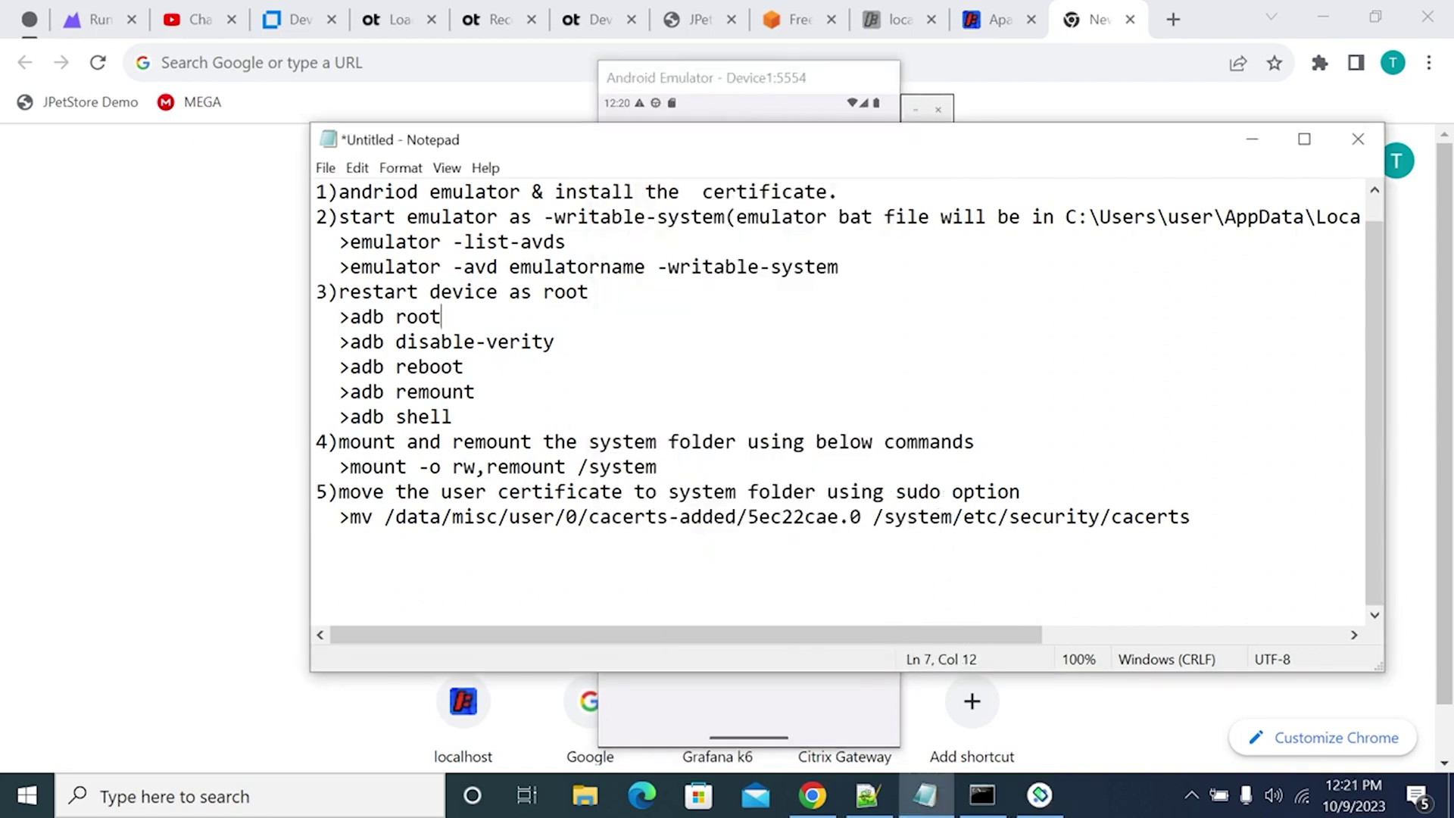
pyautogui.moveTo(339, 192); pyautogui.dragTo(623, 217)
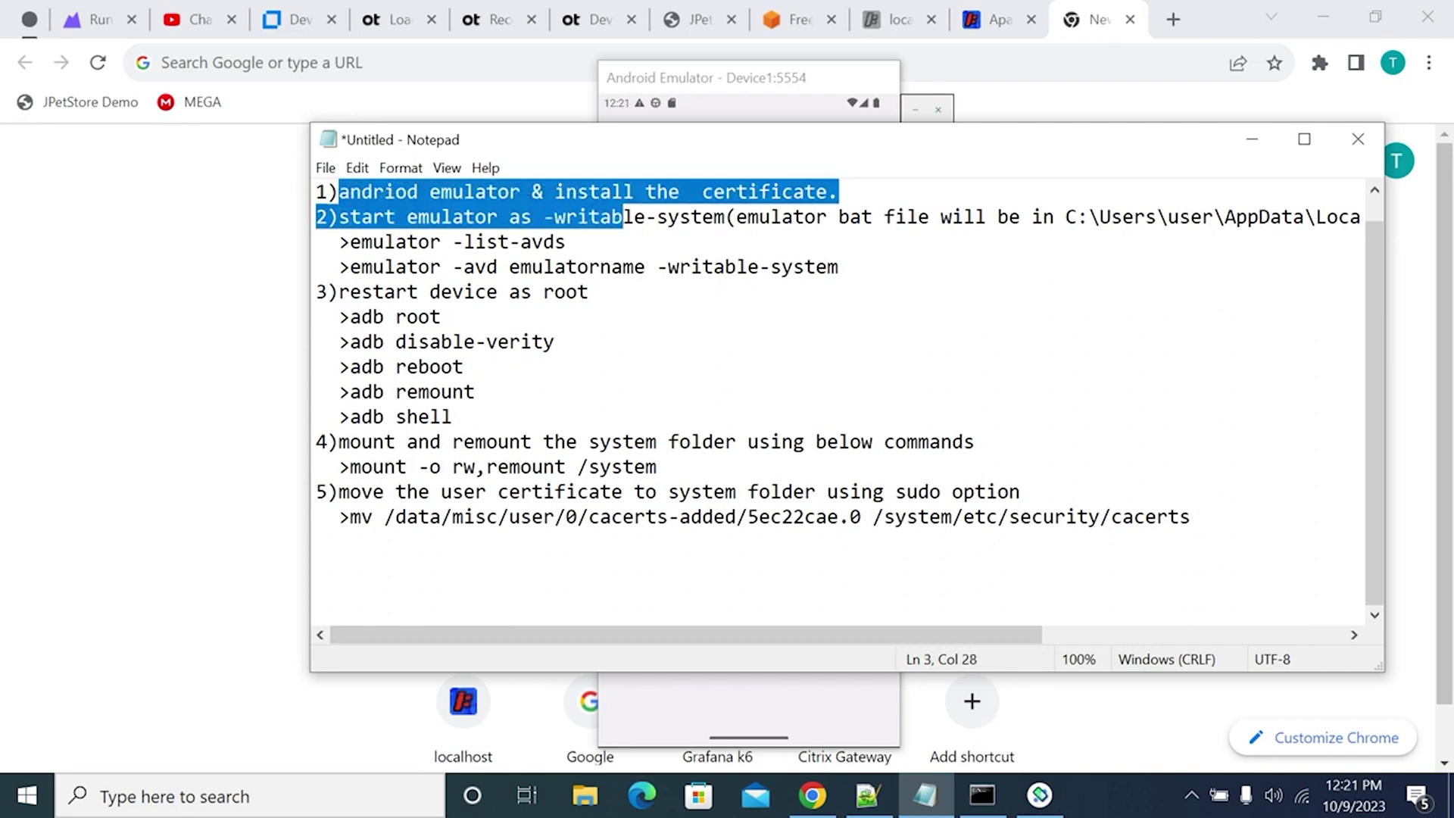
pyautogui.moveTo(624, 217); pyautogui.dragTo(817, 192)
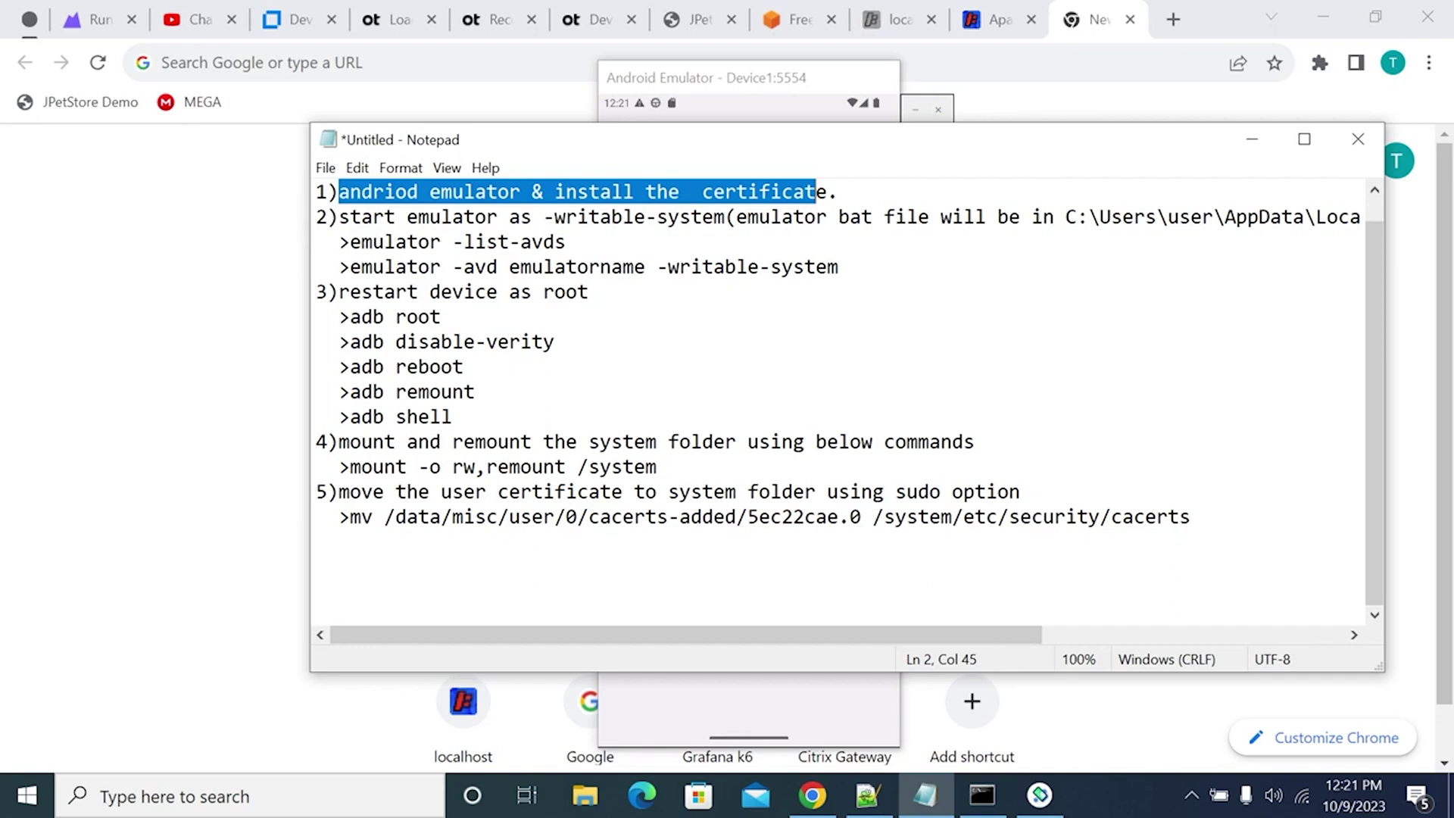
pyautogui.moveTo(339, 217); pyautogui.dragTo(736, 216)
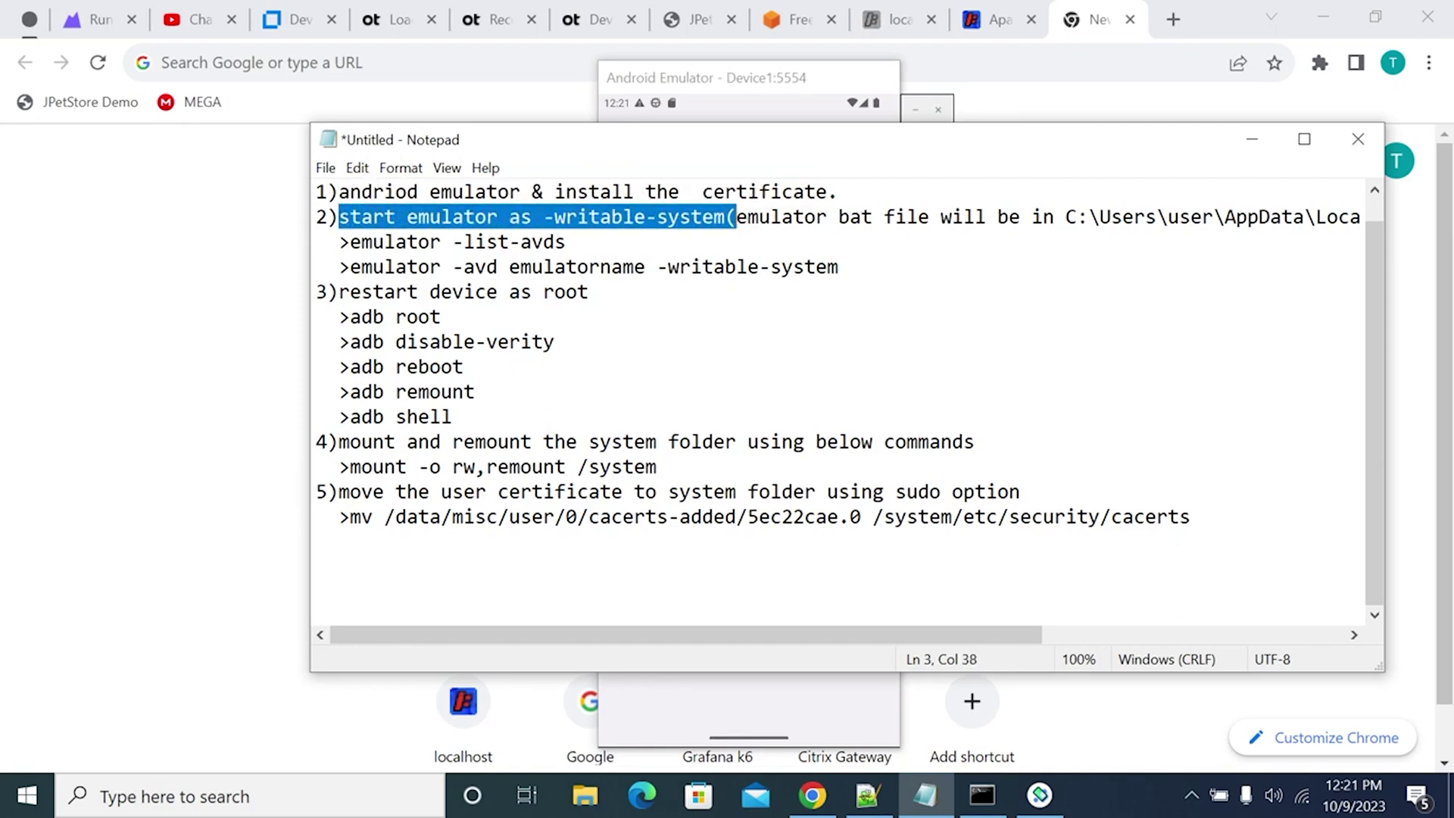
pyautogui.hotkey('shift', 'Left')
pyautogui.click(544, 218)
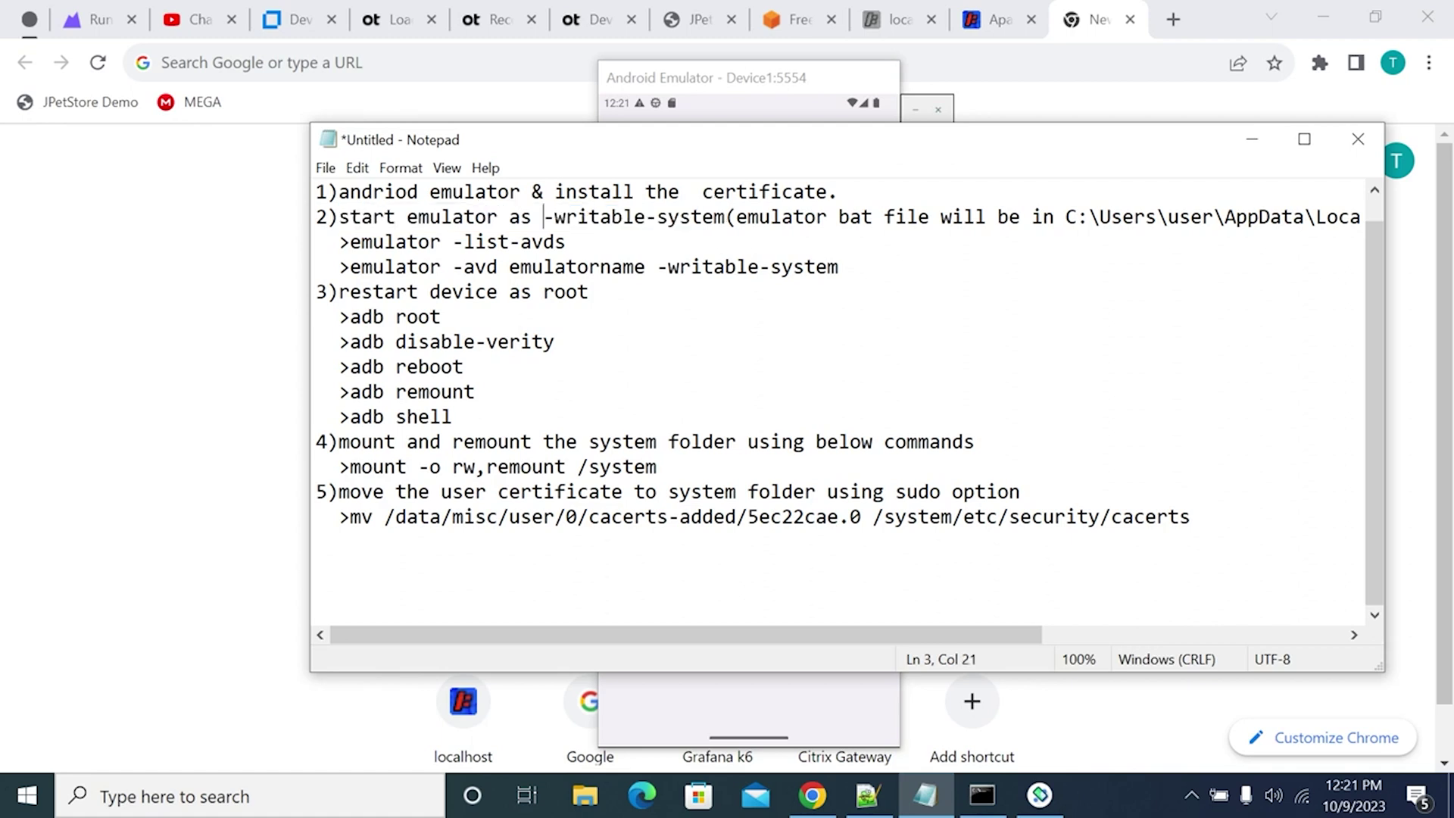
pyautogui.moveTo(544, 217); pyautogui.dragTo(725, 217)
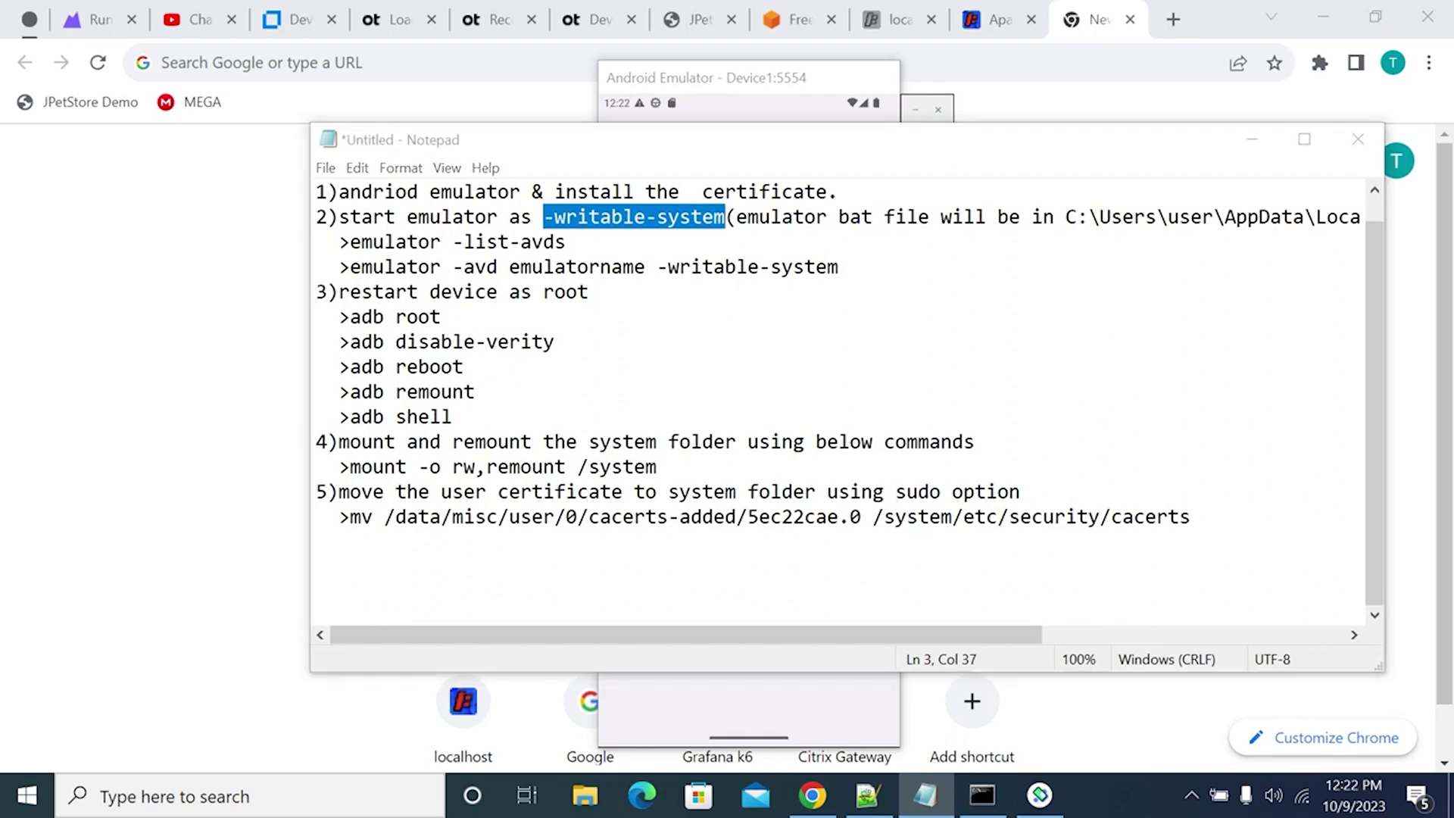
pyautogui.press('super')
pyautogui.click(442, 317)
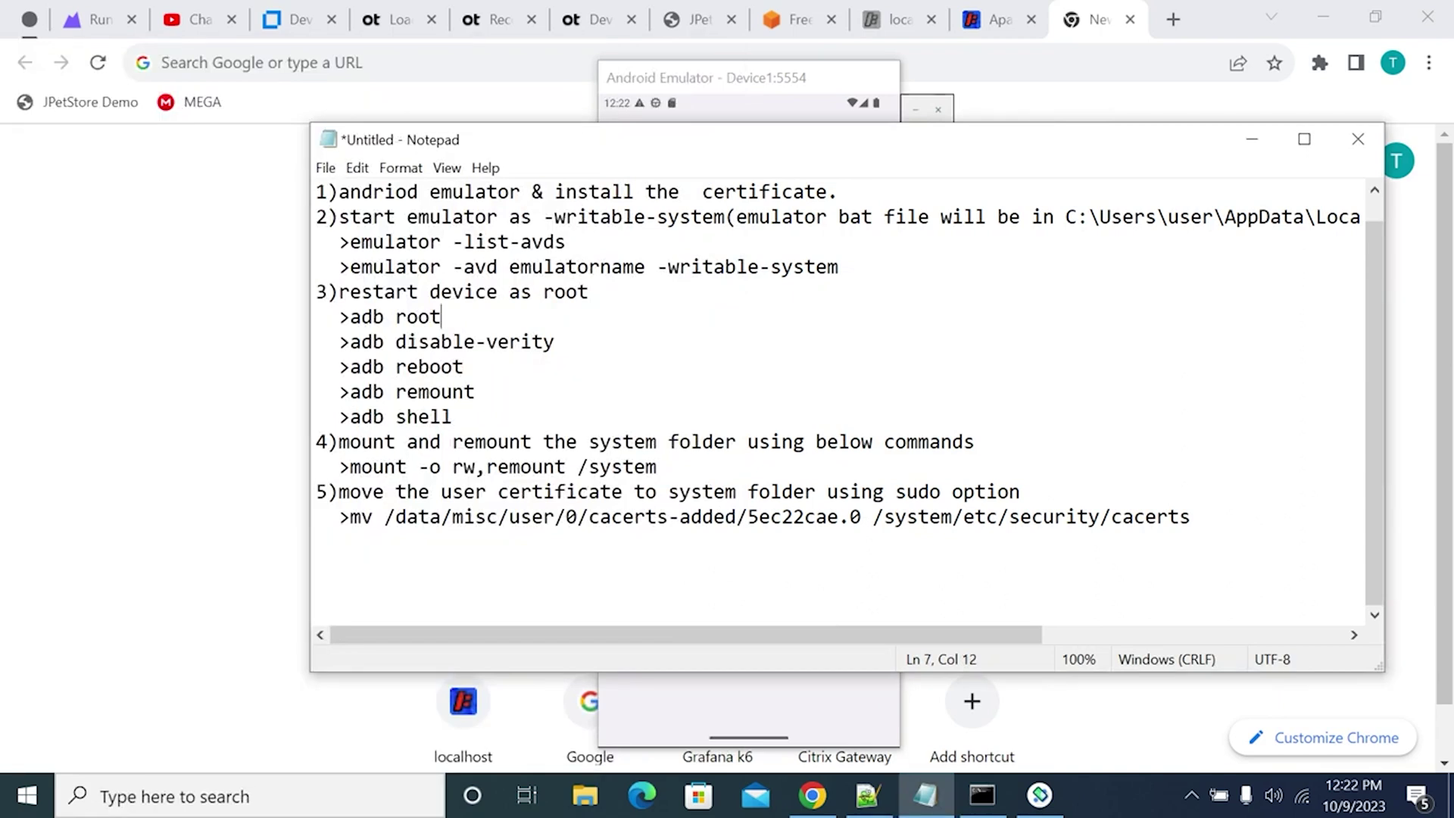
# Step: Stop the running Device1 emulator in Command Prompt and list the available virtual devices with the copied emulator -list-avds command
pyautogui.moveTo(350, 241); pyautogui.dragTo(567, 241)
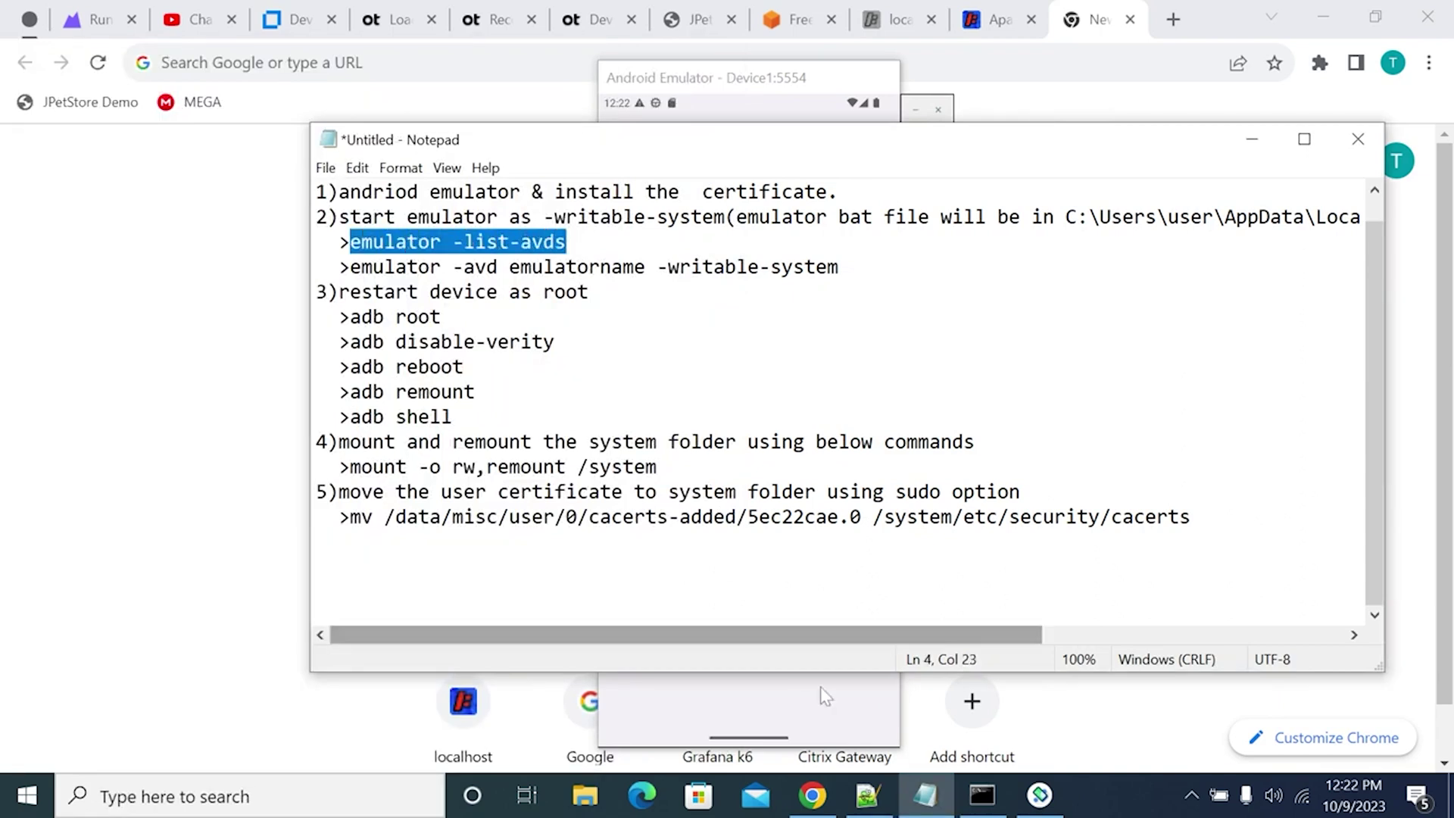
pyautogui.moveTo(985, 801)
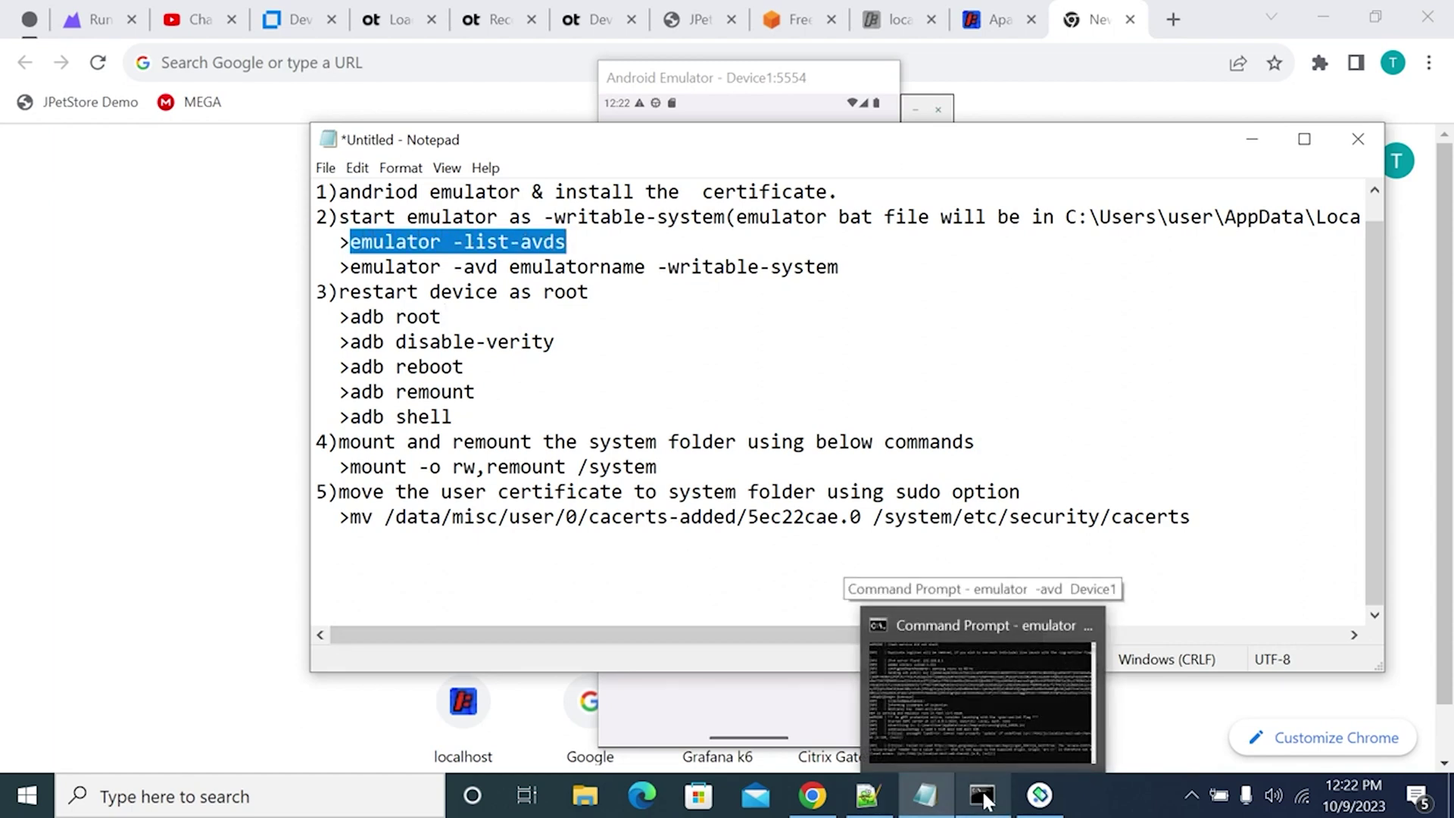
pyautogui.click(1039, 795)
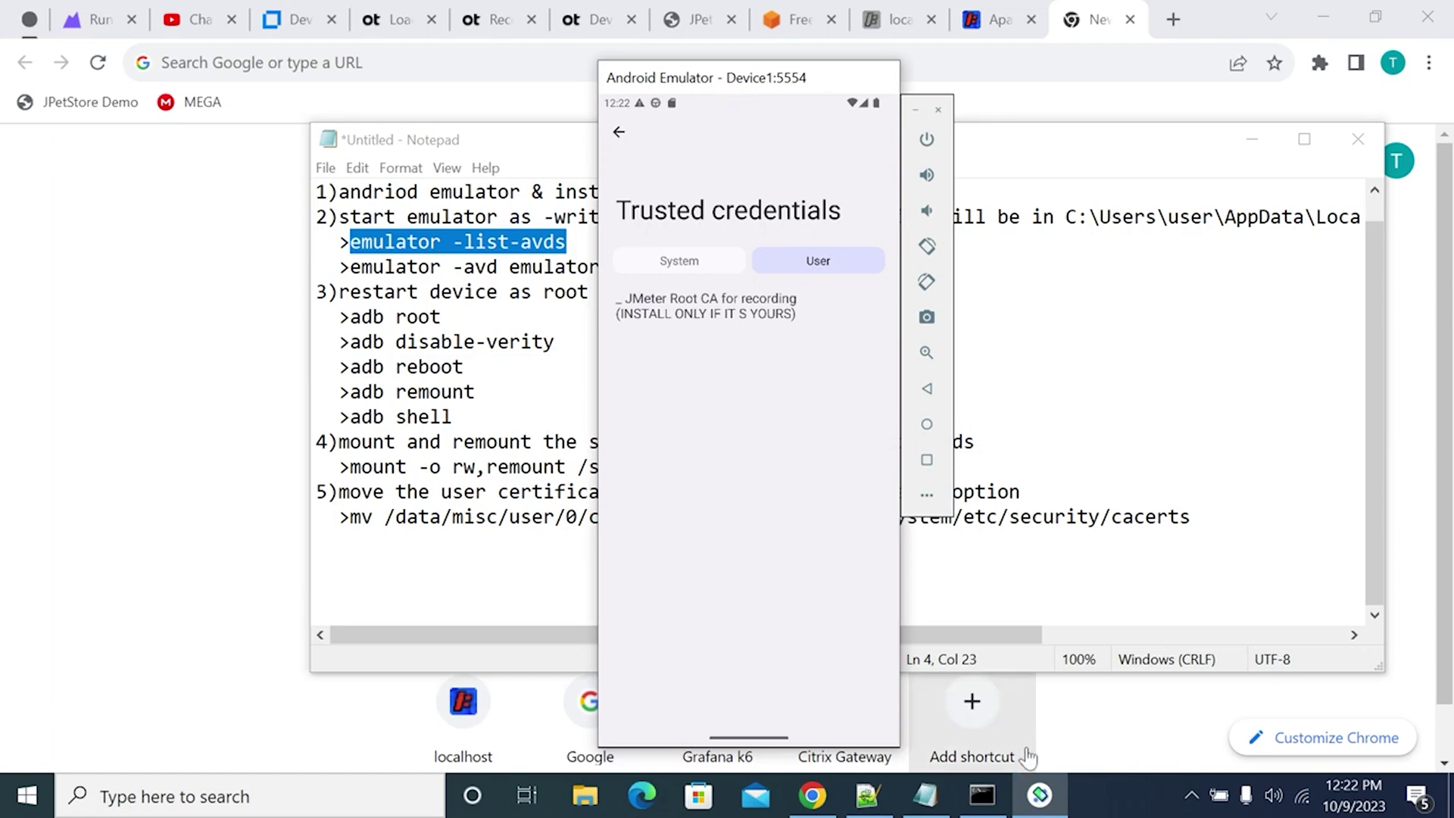
pyautogui.click(982, 797)
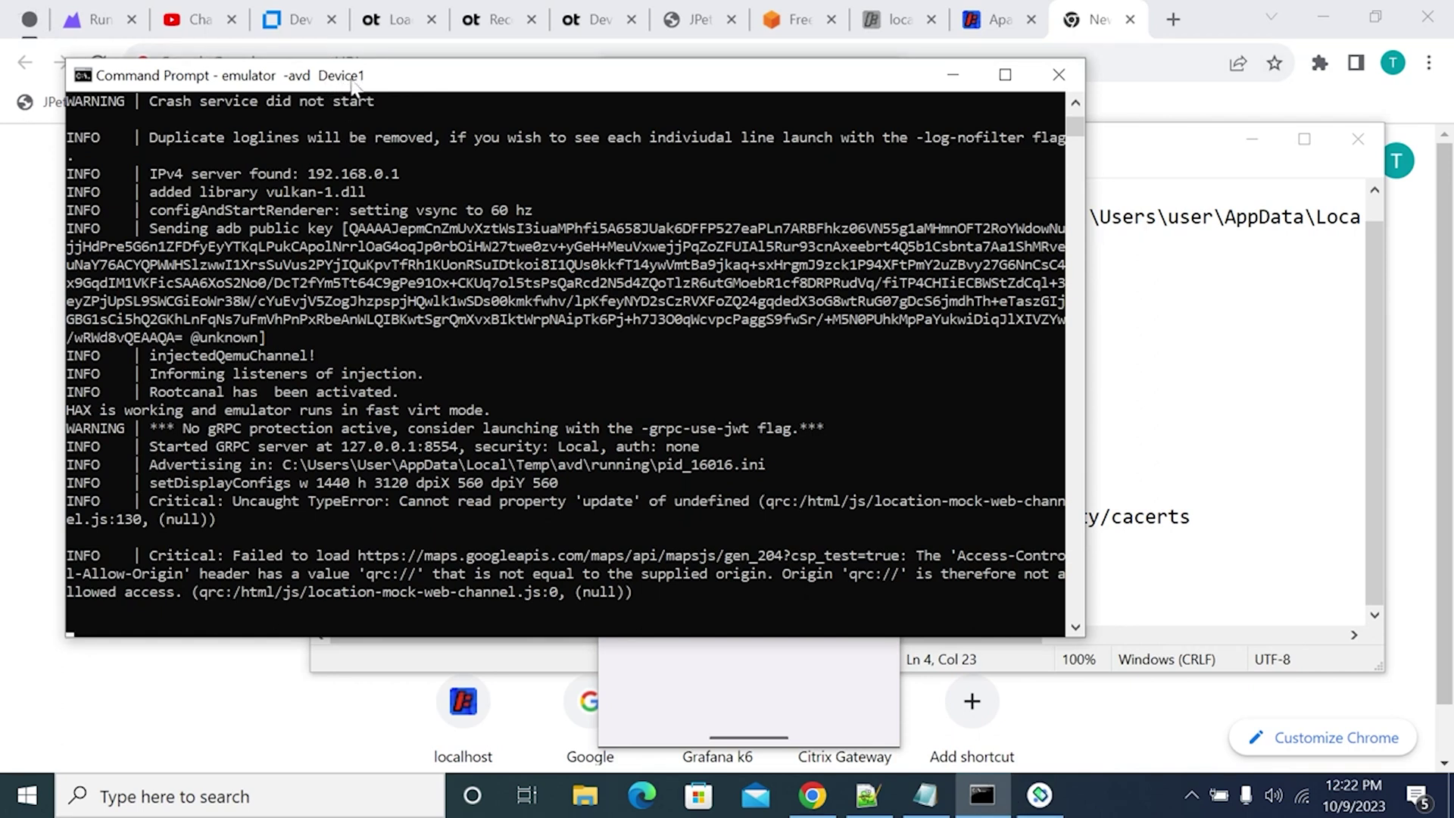
pyautogui.hotkey('ctrl', 'c')
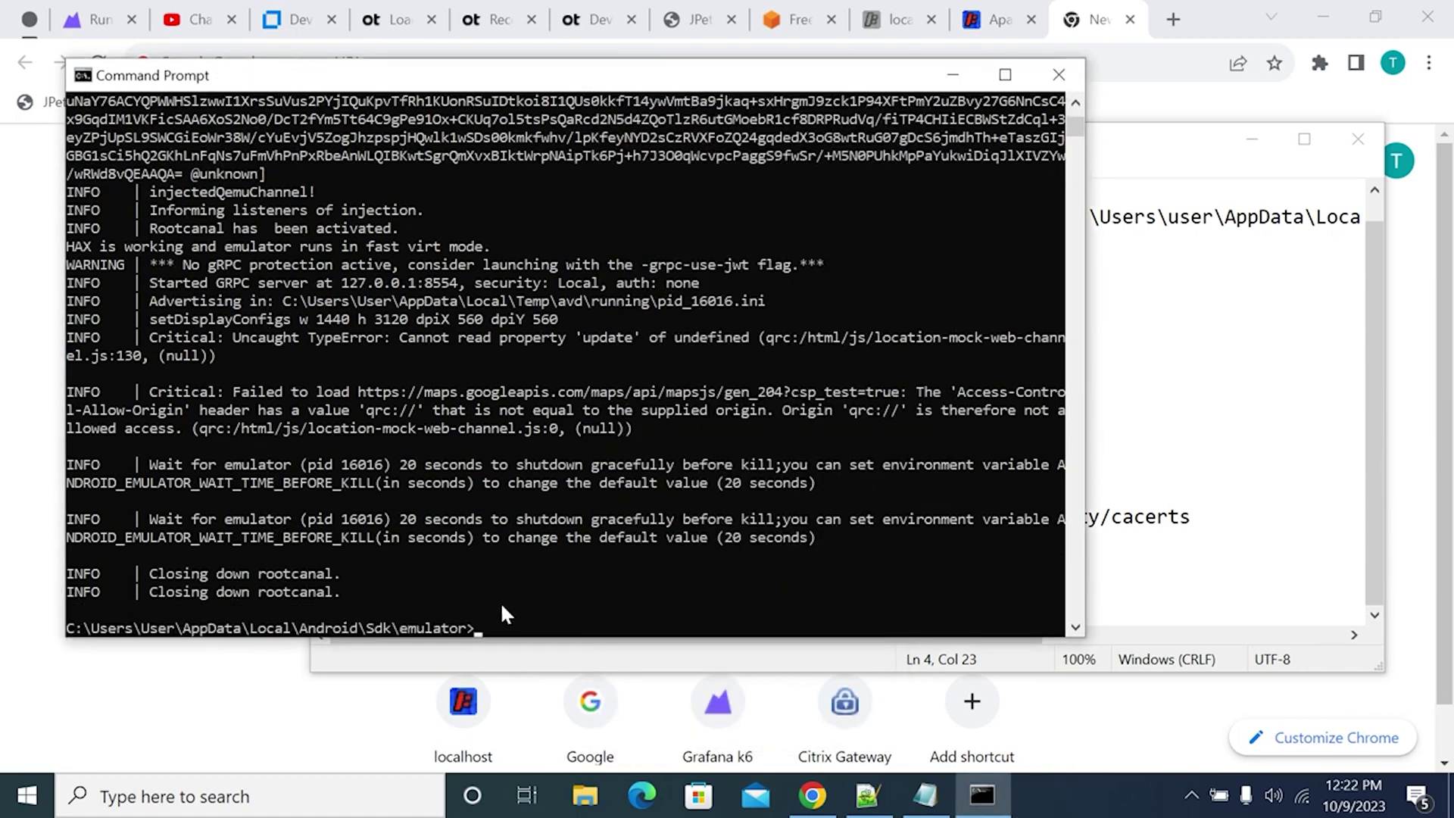
pyautogui.hotkey('ctrl', 'v')
pyautogui.press('Return')
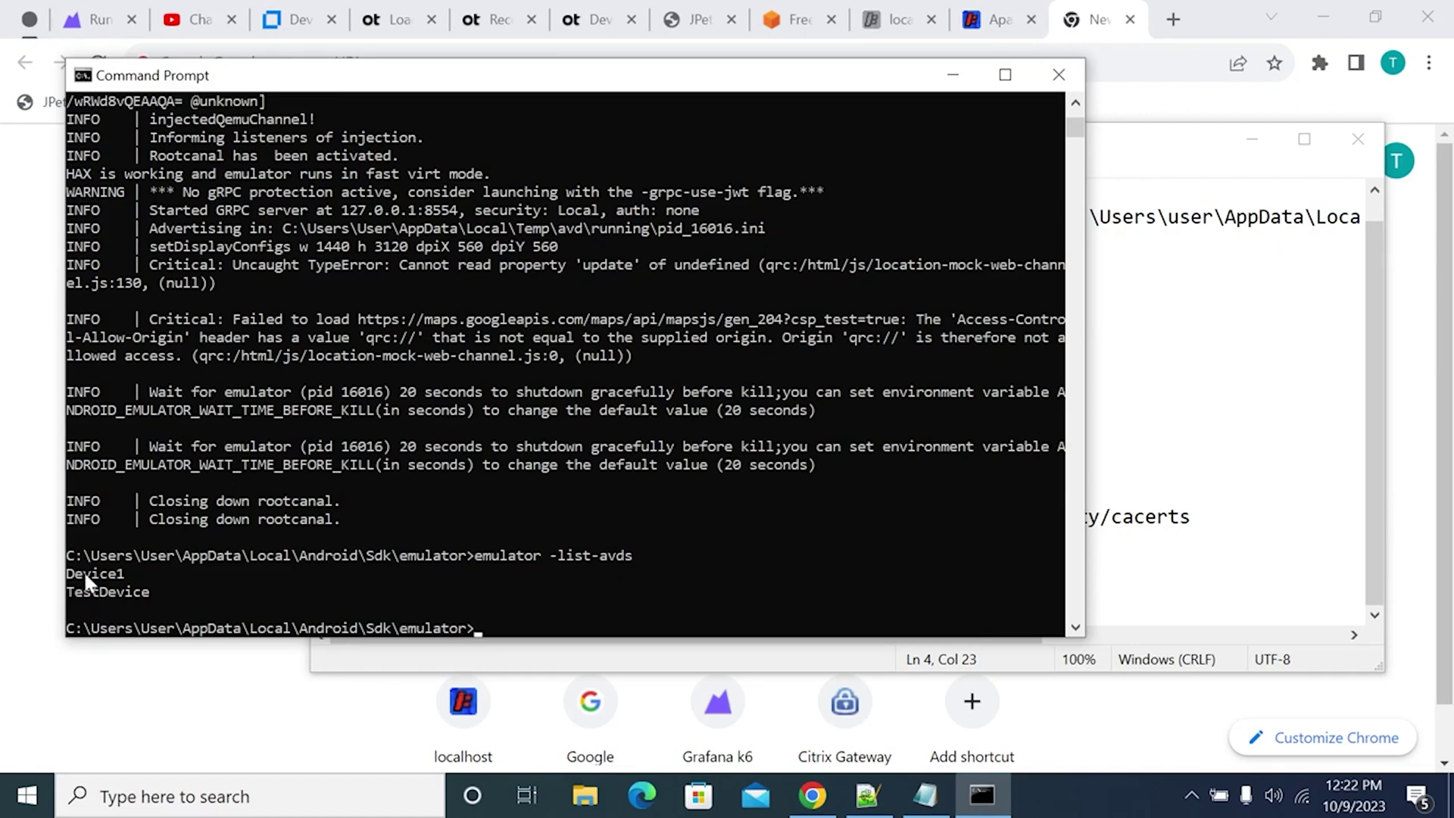
# Step: Highlight the Device1 name, and in the Notepad notes review the -writable-system launch option and the adb root command
pyautogui.doubleClick(84, 574)
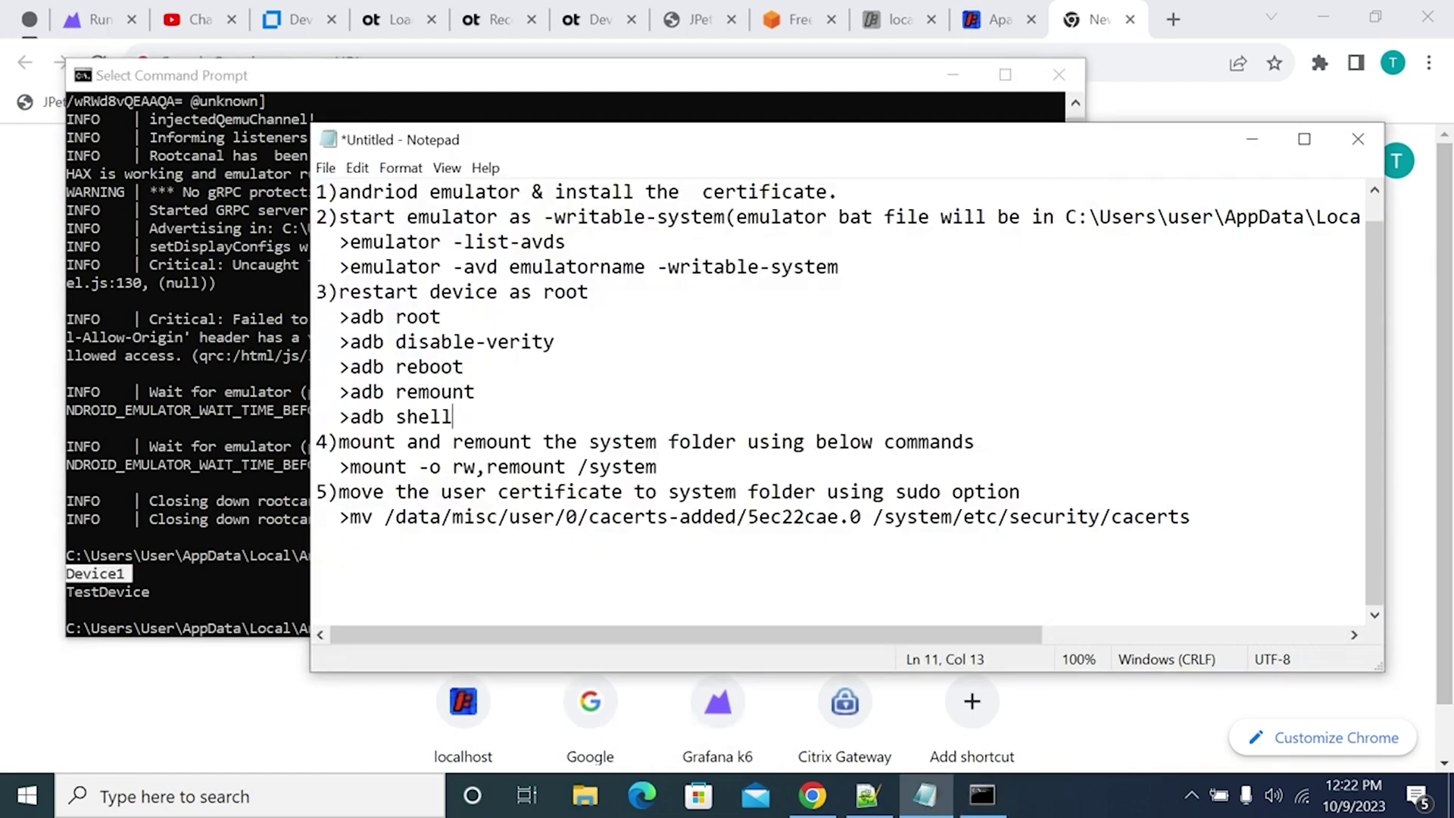
pyautogui.click(925, 796)
pyautogui.click(452, 430)
pyautogui.moveTo(656, 266); pyautogui.dragTo(839, 267)
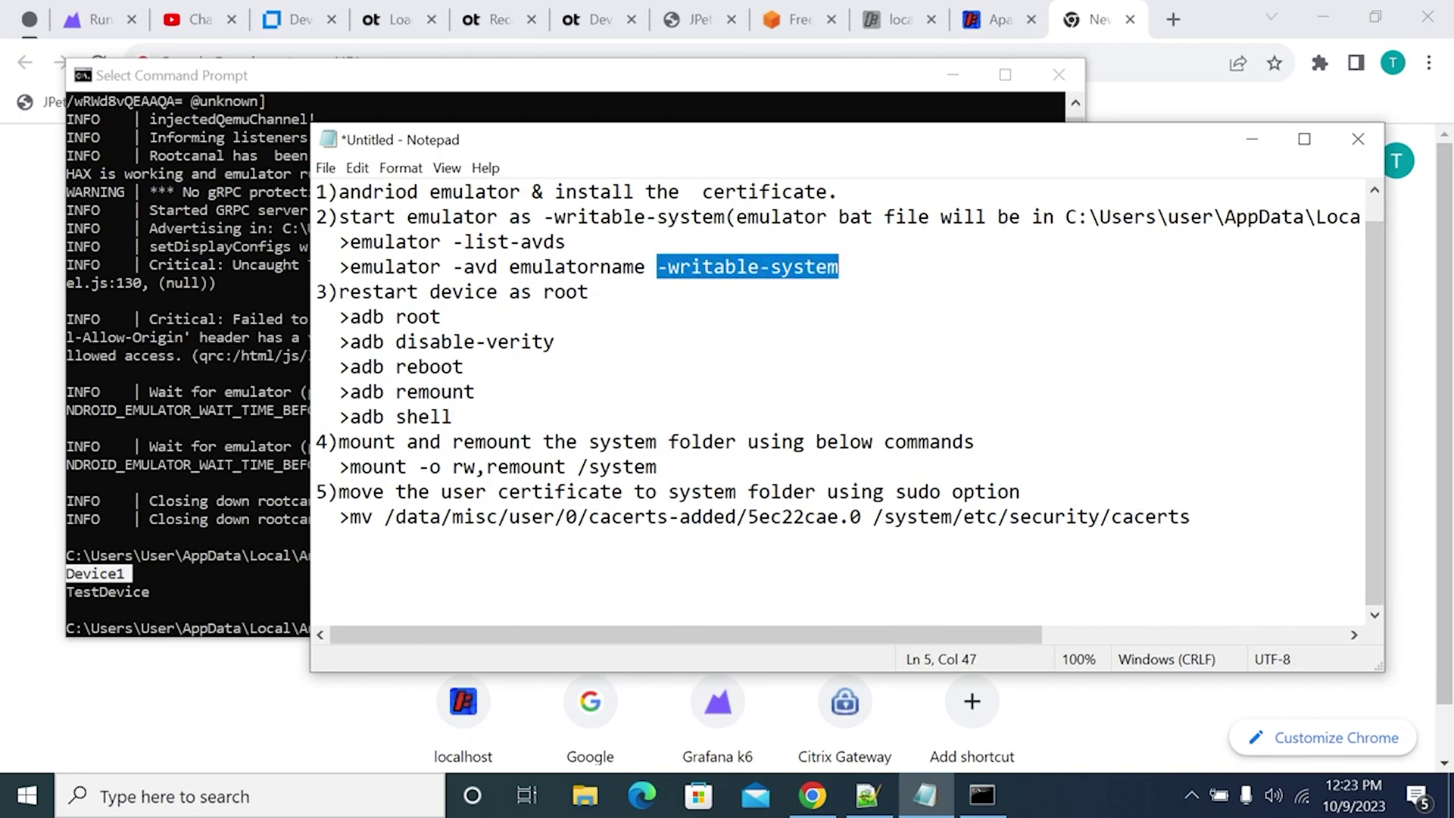
pyautogui.moveTo(350, 317); pyautogui.dragTo(441, 317)
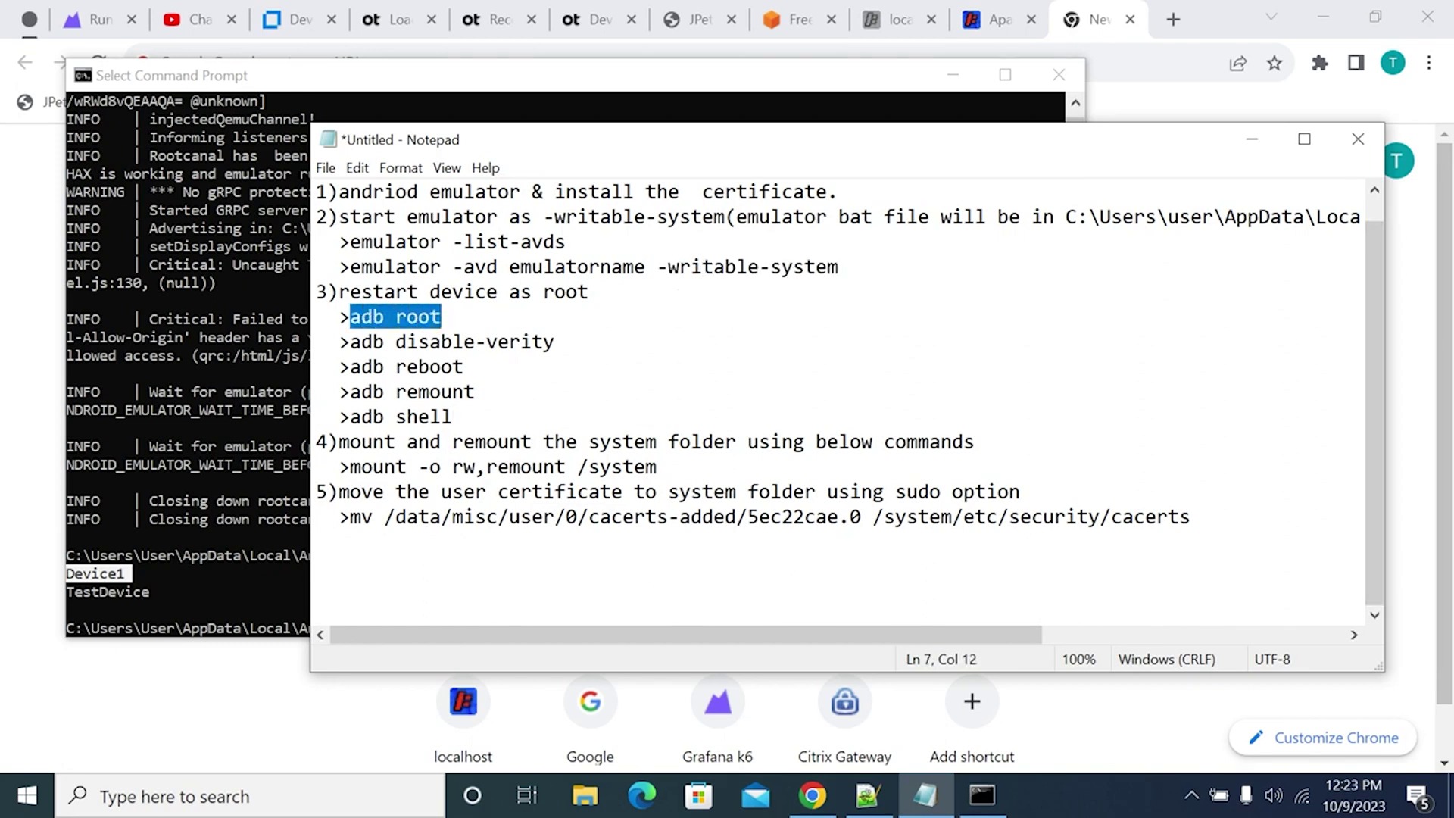
# Step: Browse in File Explorer to C:\Jmeter\platform-tools and launch a cmd window from that folder
pyautogui.click(586, 803)
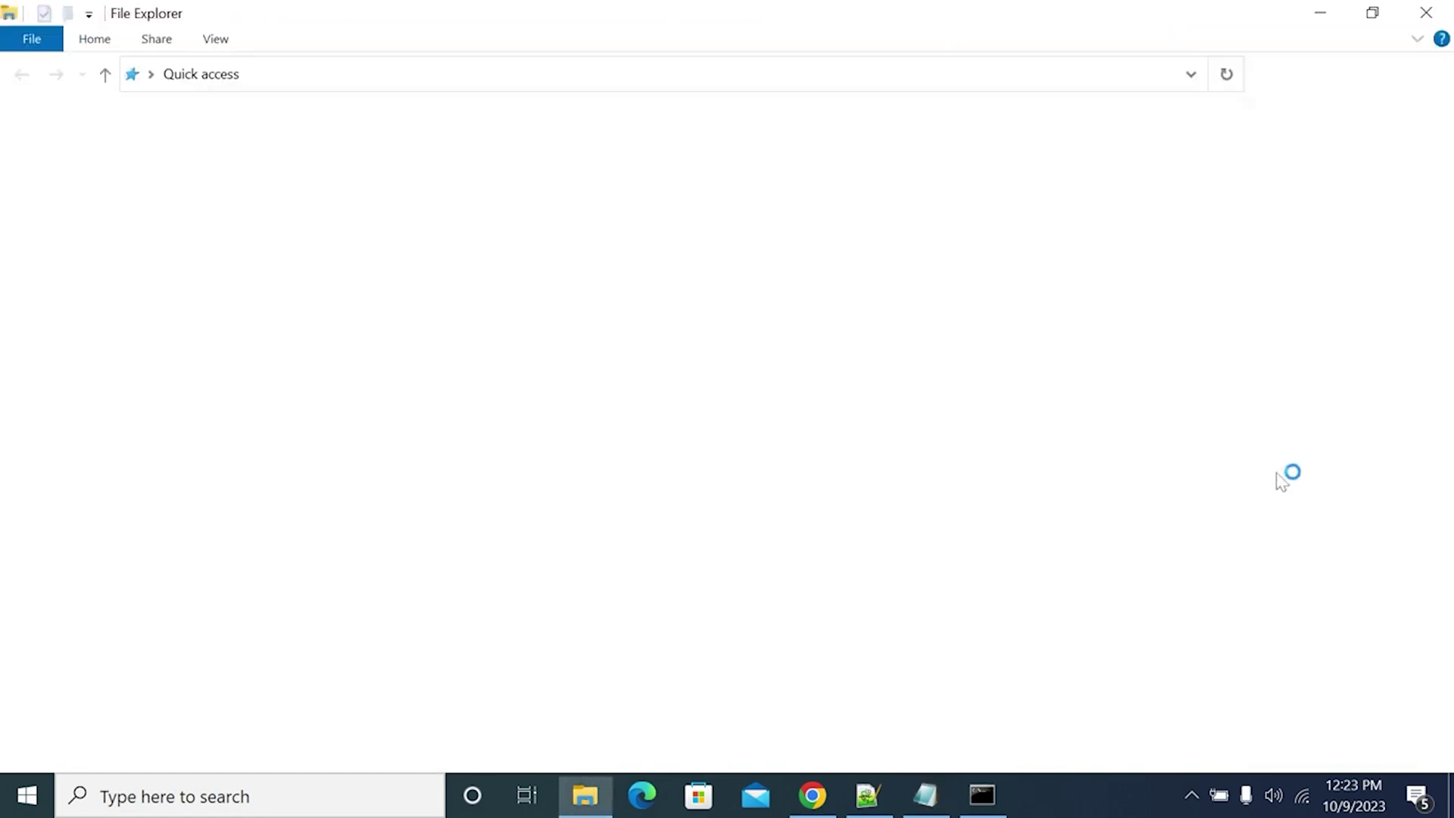
pyautogui.click(84, 426)
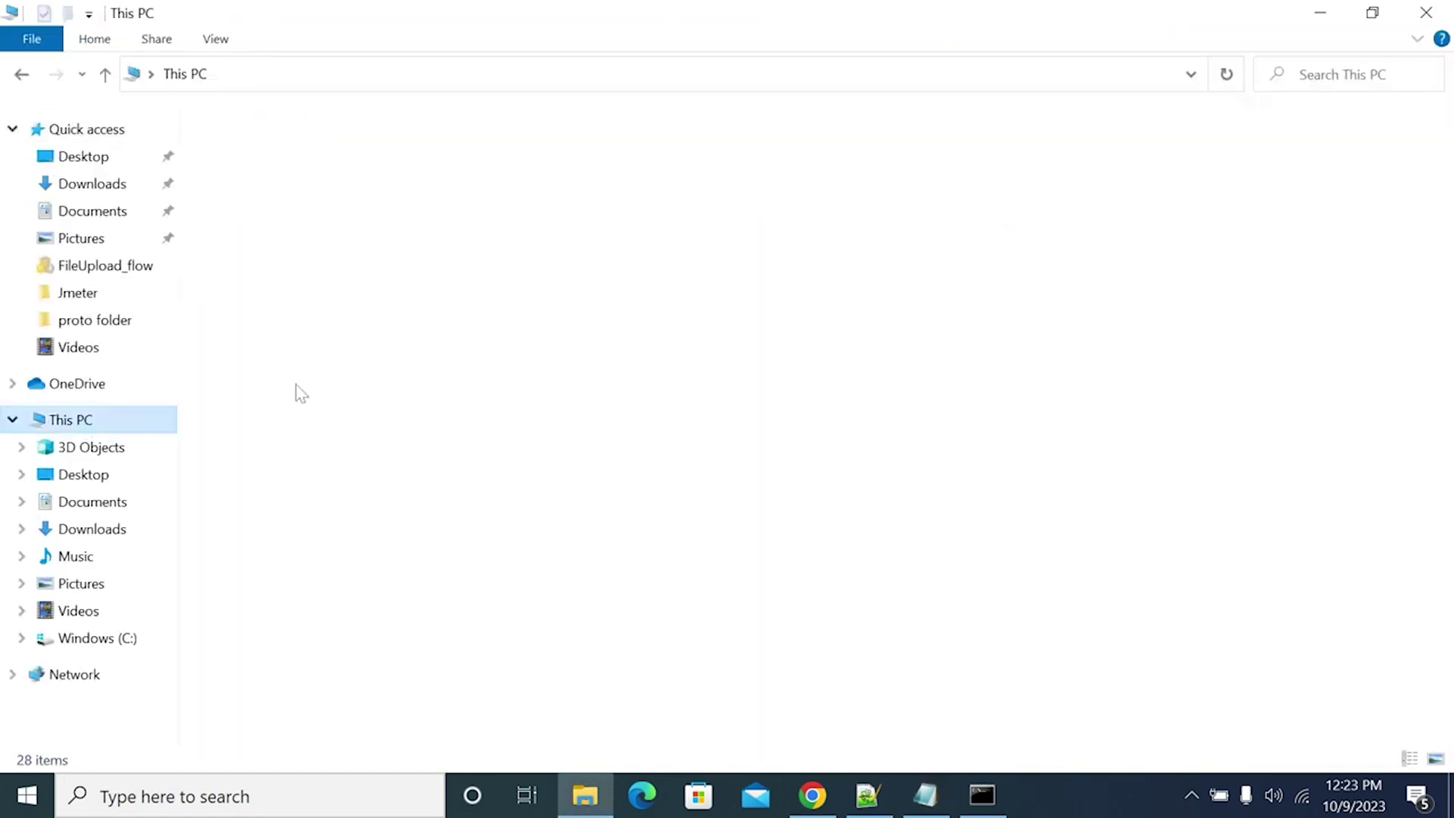
pyautogui.click(297, 348)
pyautogui.doubleClick(299, 350)
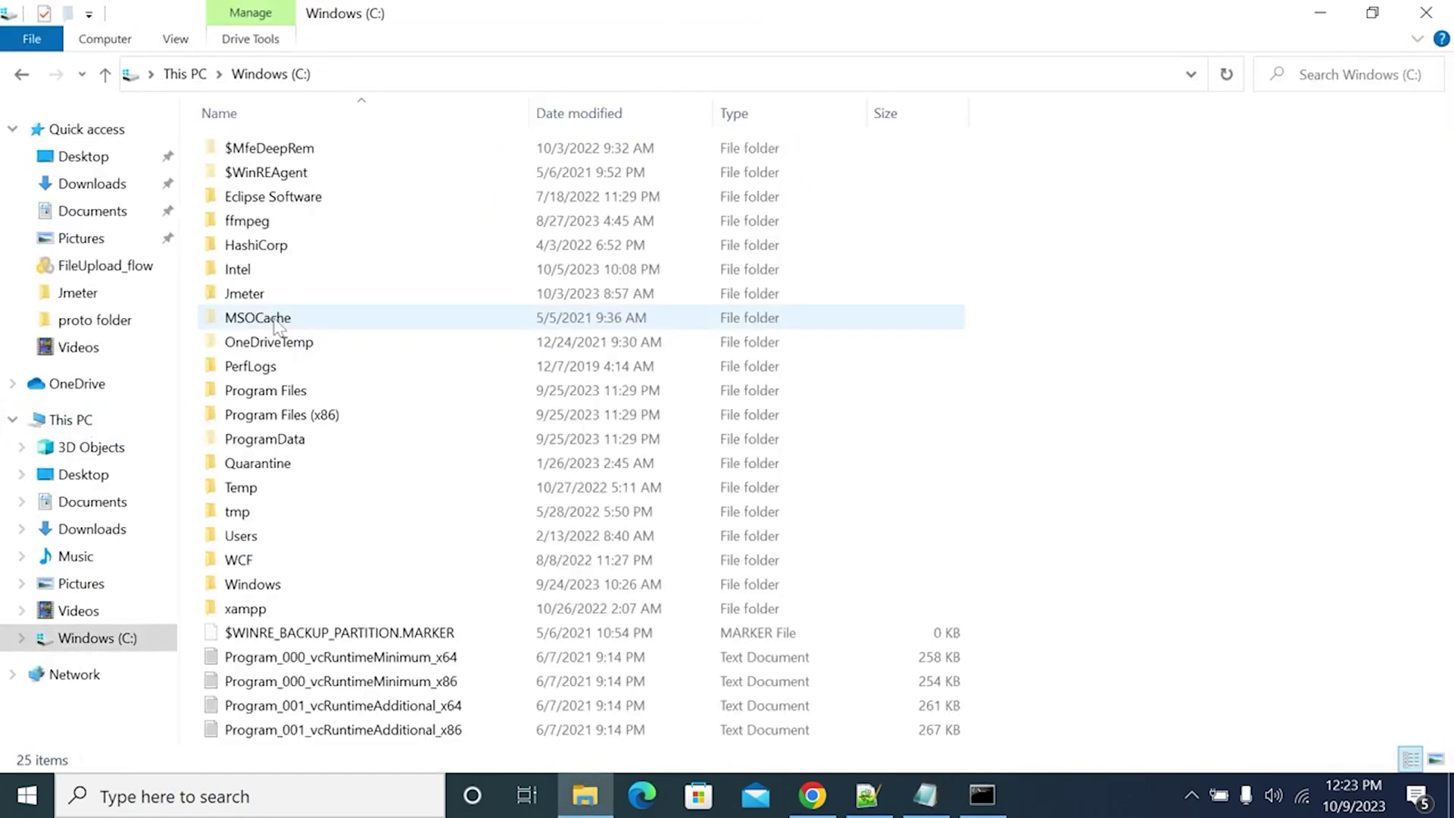
pyautogui.doubleClick(261, 293)
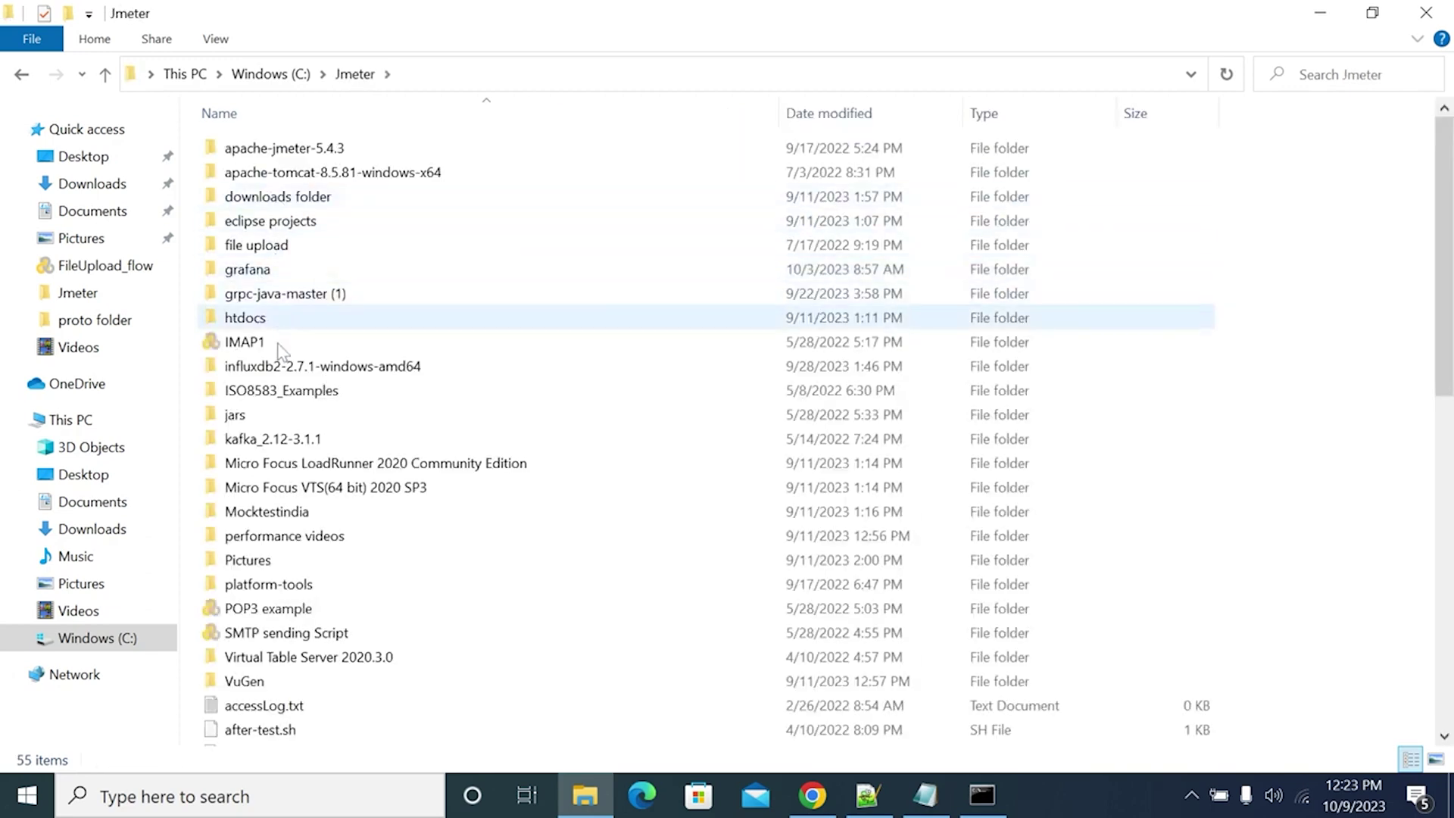
pyautogui.doubleClick(273, 584)
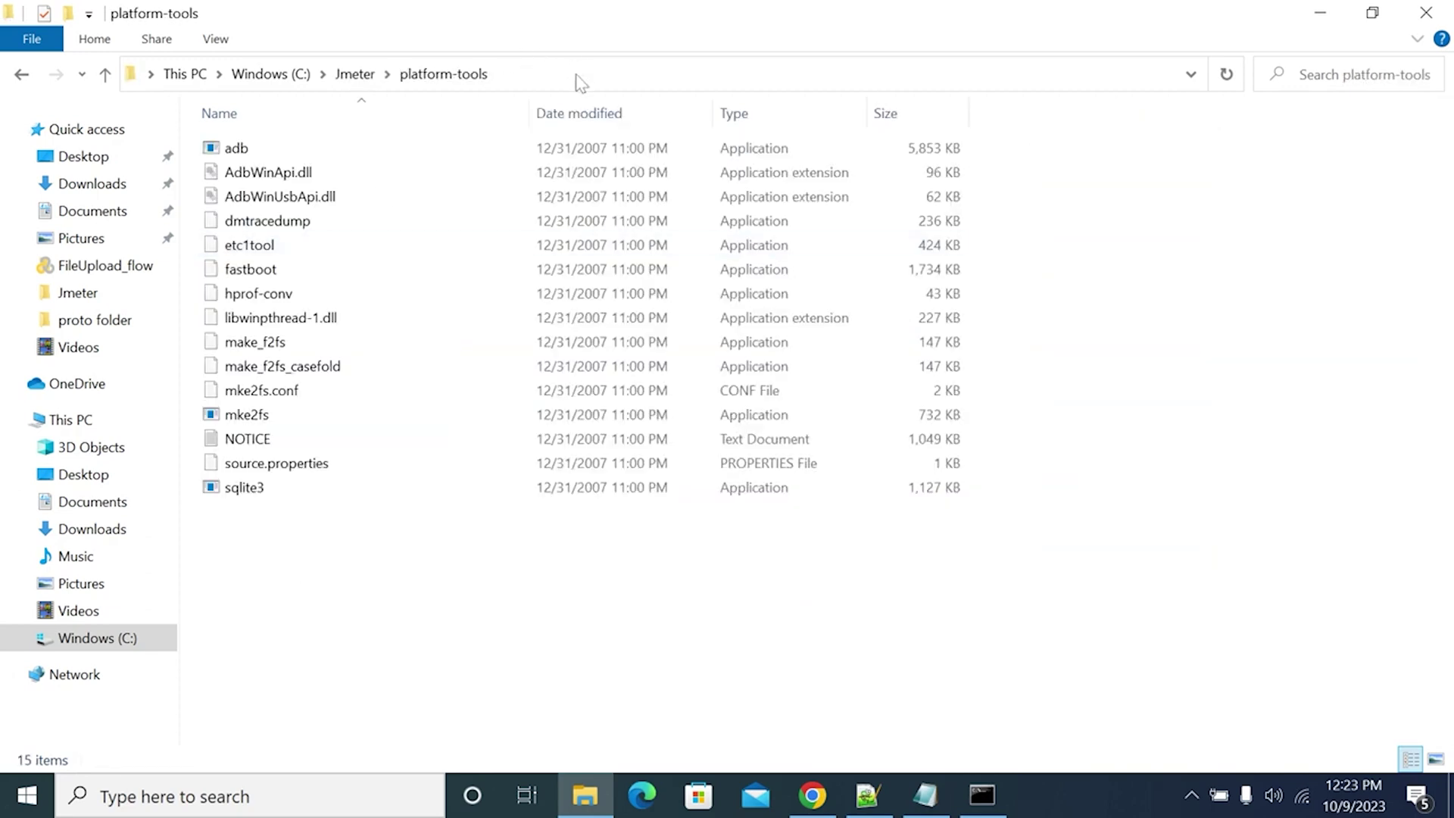
pyautogui.click(578, 76)
pyautogui.write('cmd')
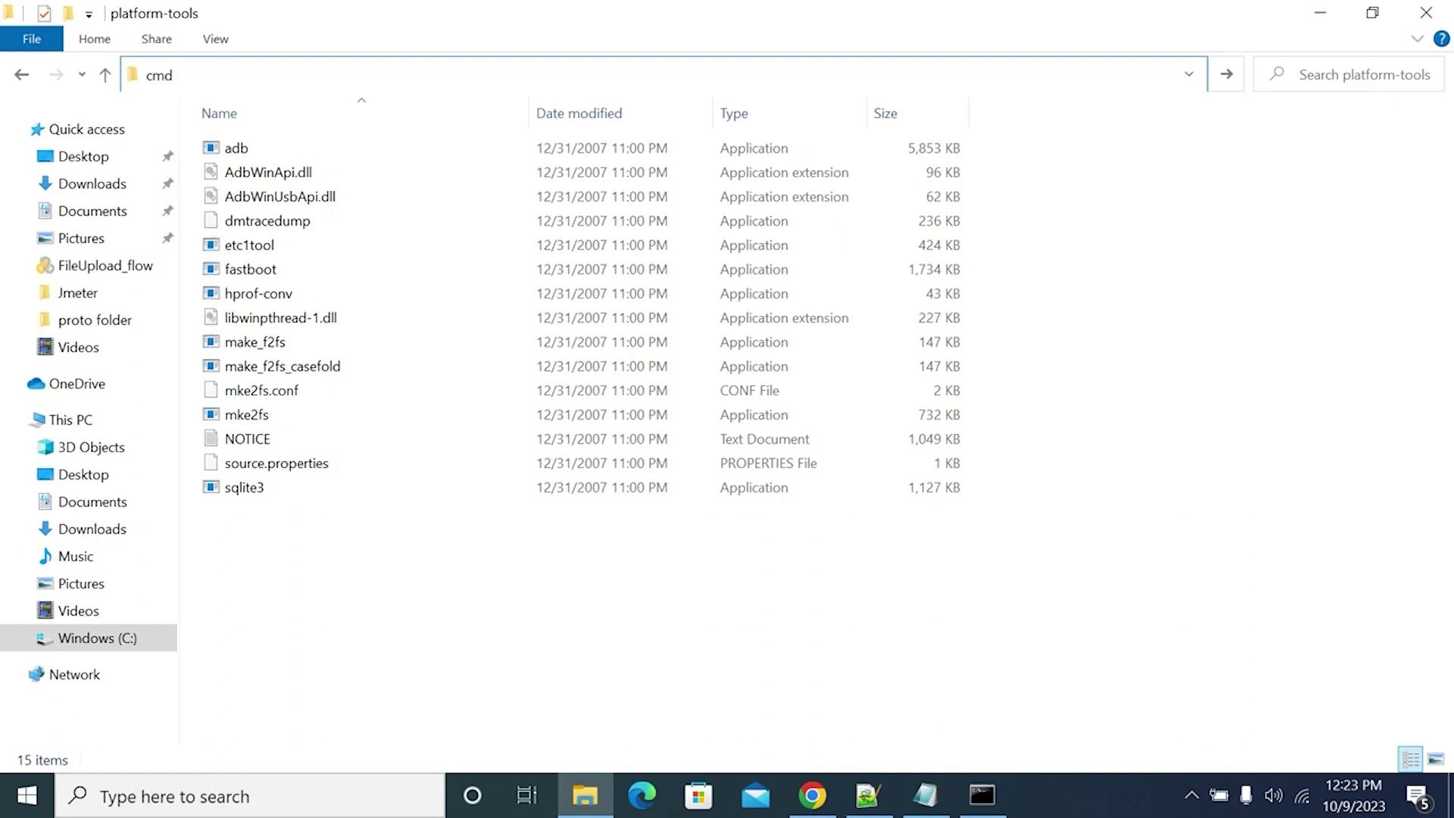
pyautogui.press('Return')
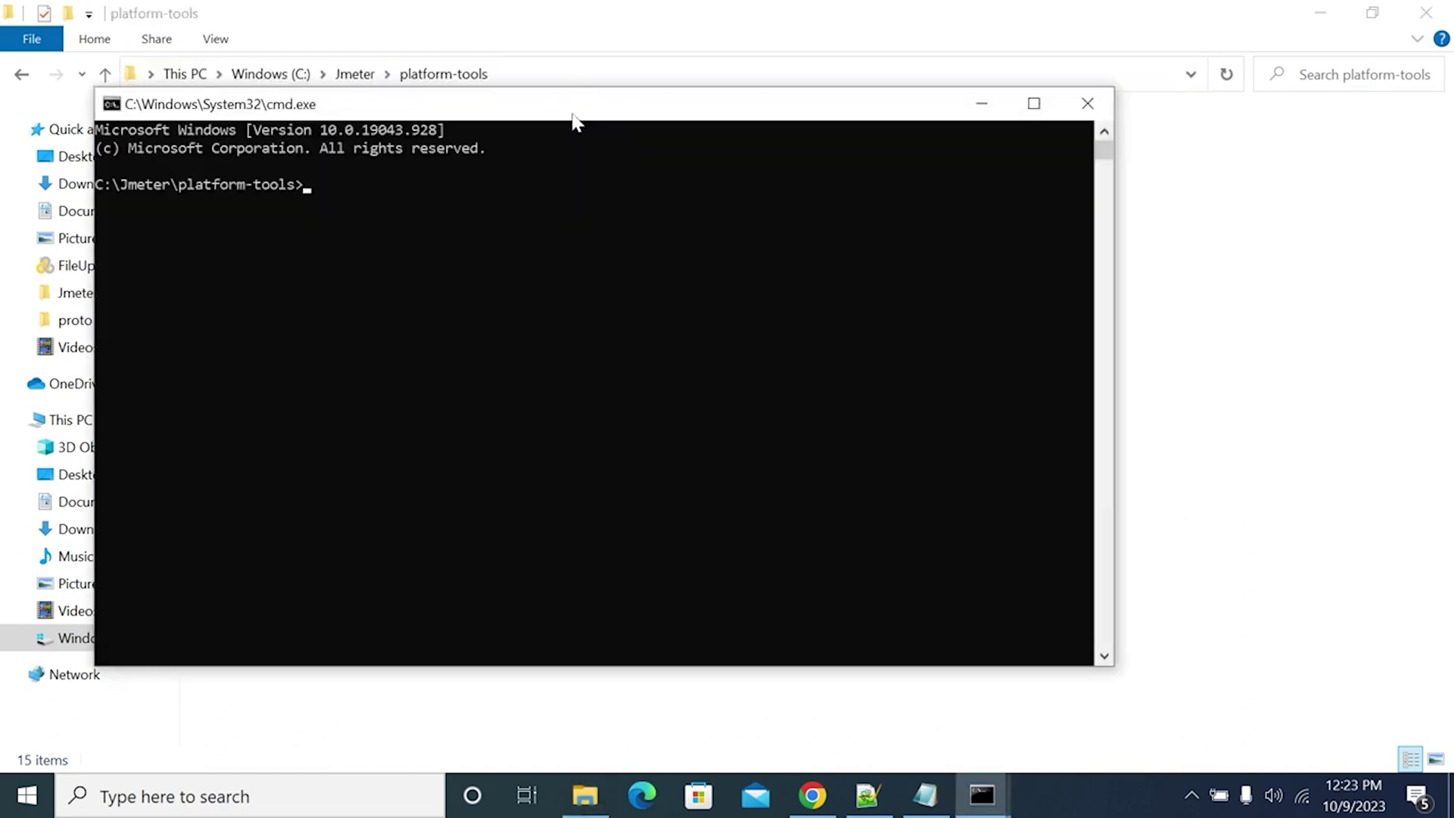
# Step: Review in the Notepad notes the -writable-system launch, the adb root to adb shell commands, the /system remount and the certificate move
pyautogui.moveTo(576, 121); pyautogui.dragTo(896, 191)
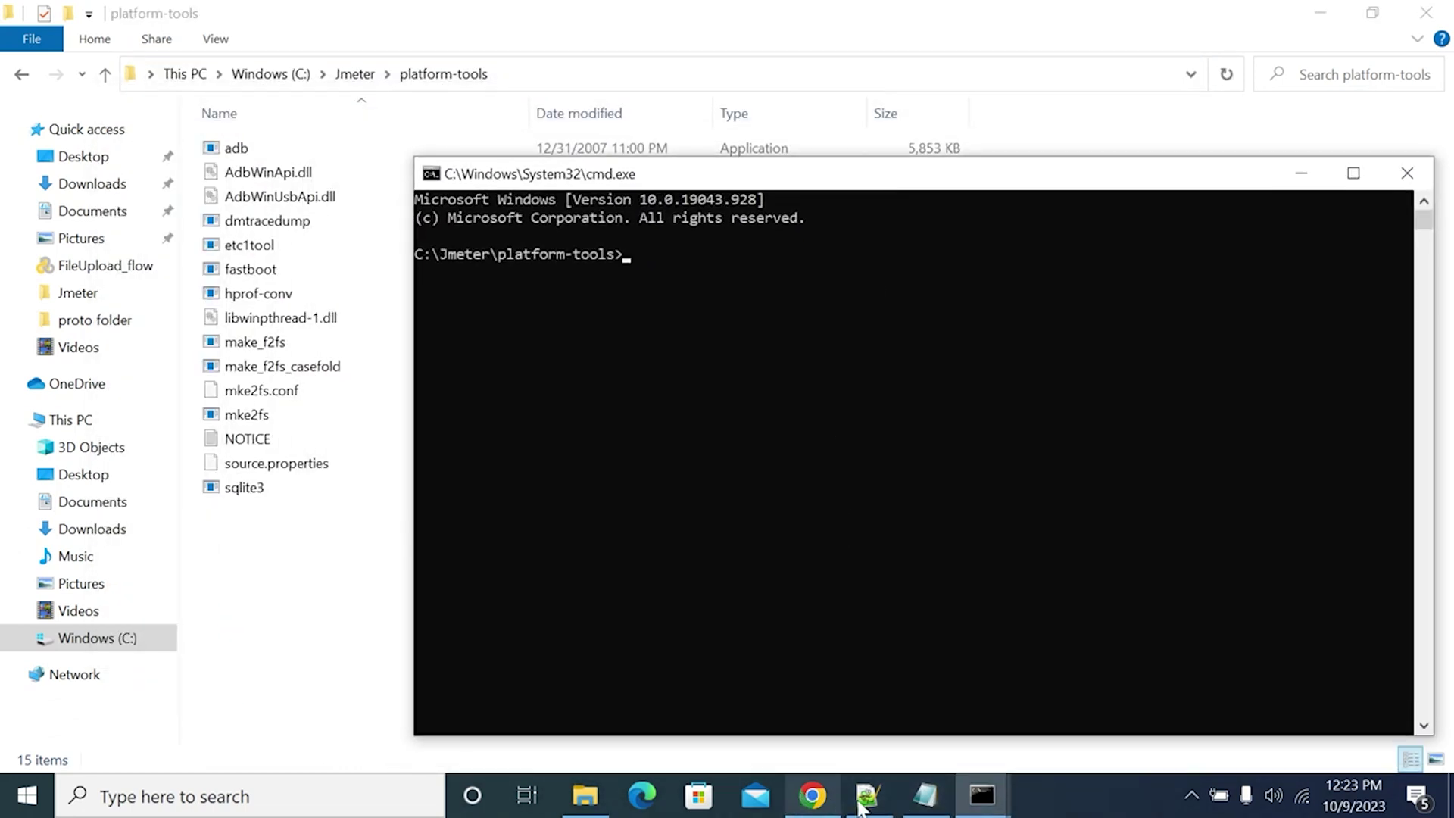
pyautogui.click(925, 795)
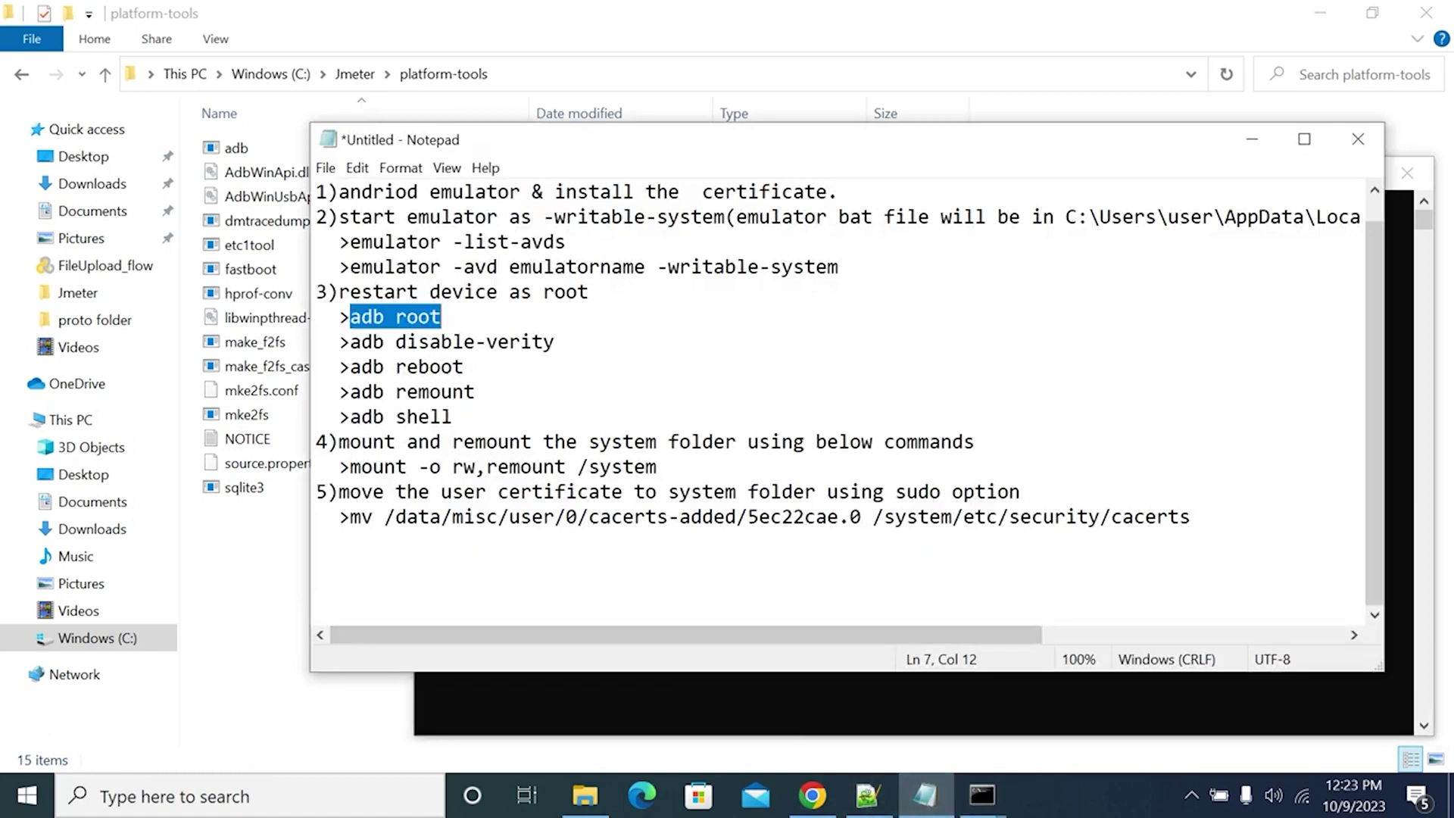
pyautogui.click(350, 317)
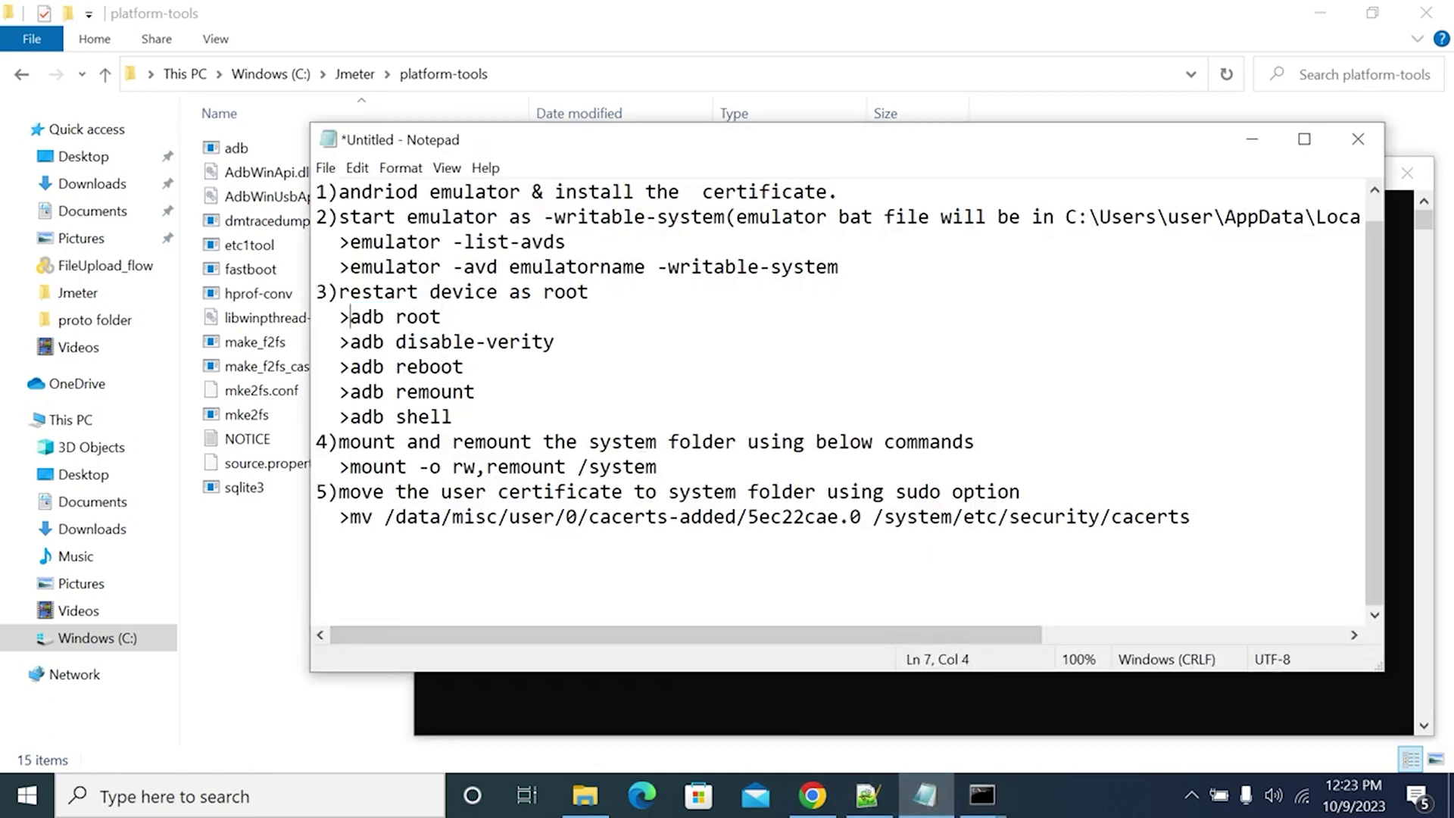
pyautogui.moveTo(350, 266); pyautogui.dragTo(838, 267)
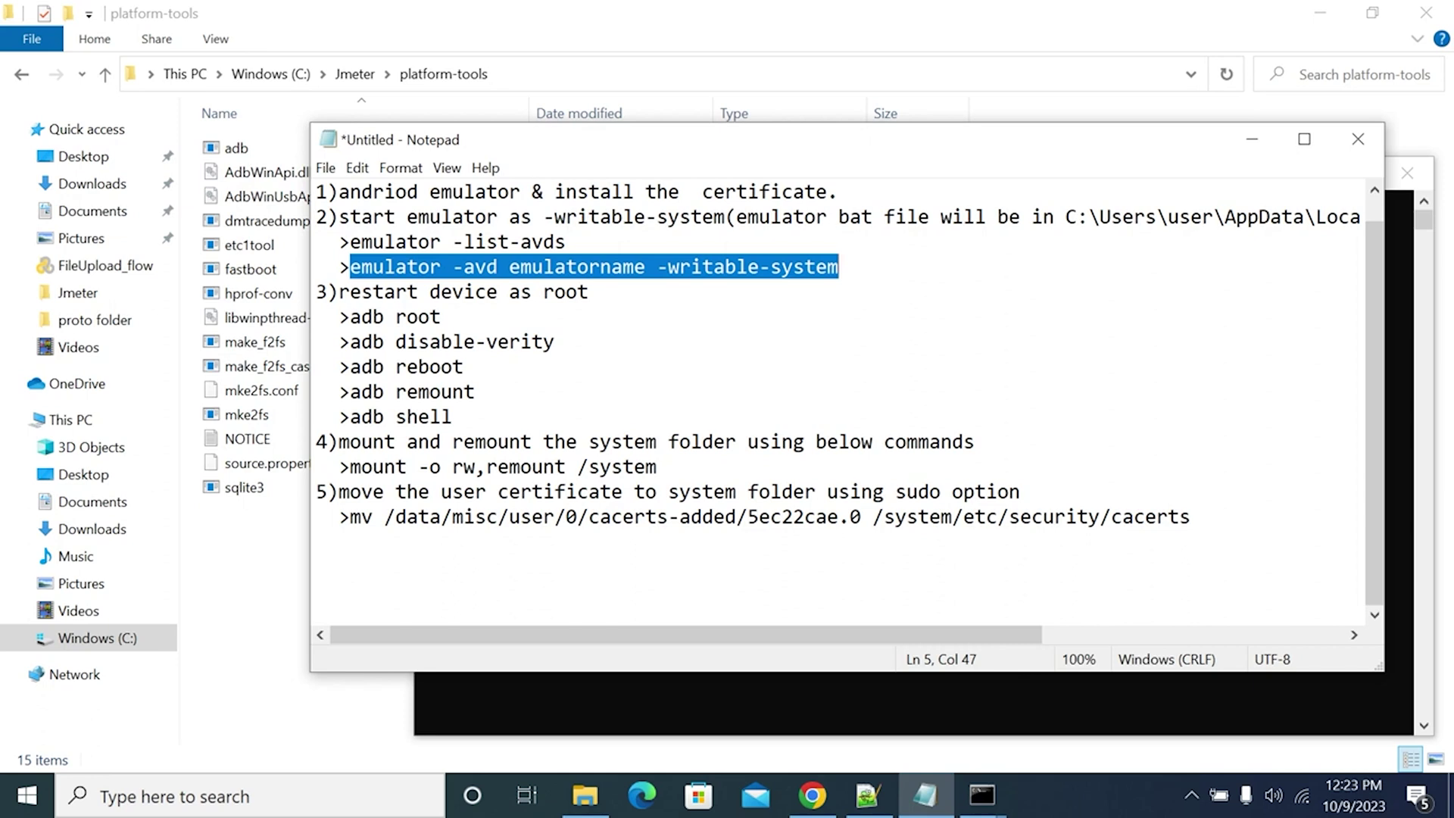
pyautogui.moveTo(350, 317); pyautogui.dragTo(452, 417)
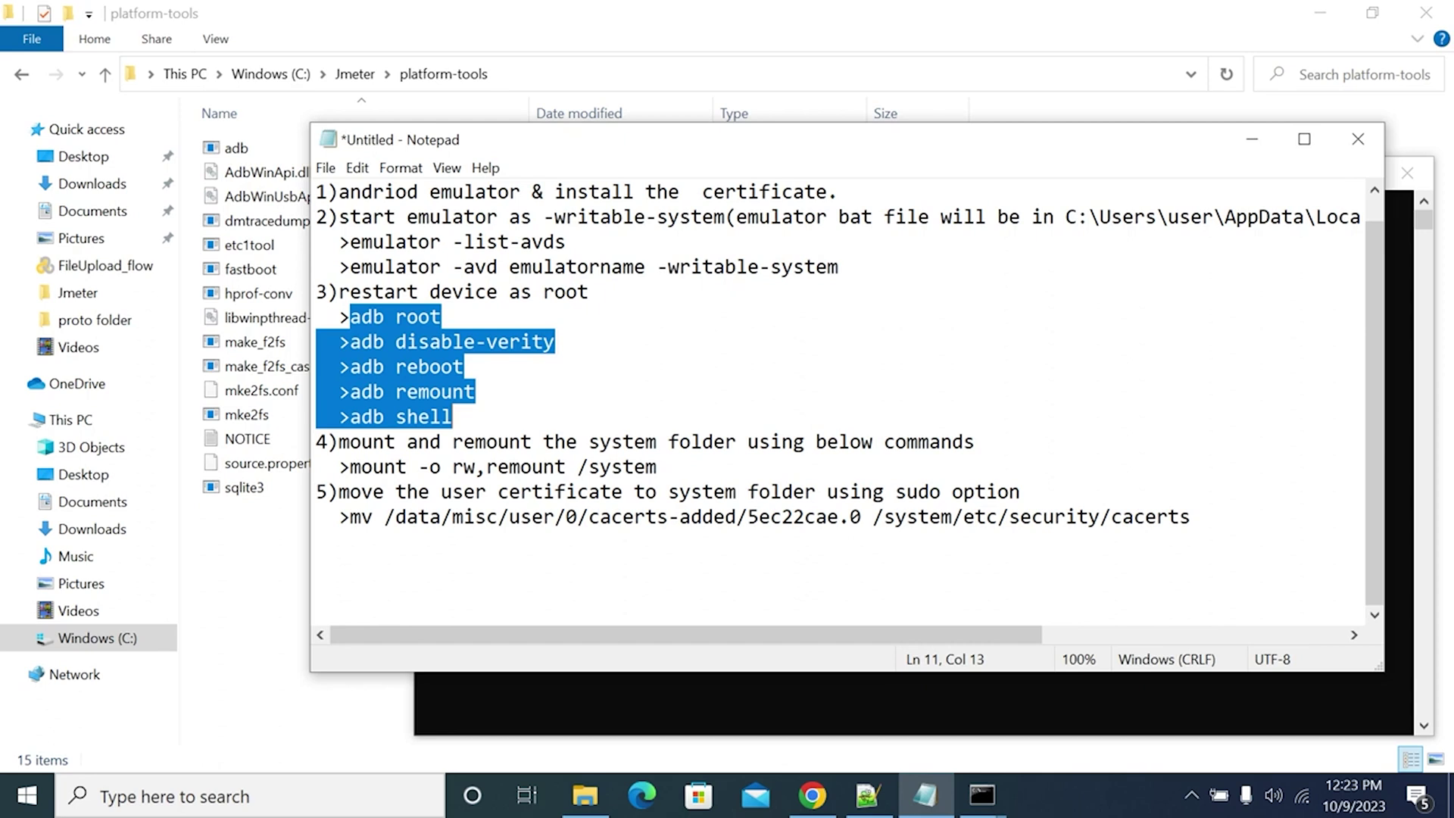
pyautogui.moveTo(350, 466); pyautogui.dragTo(657, 466)
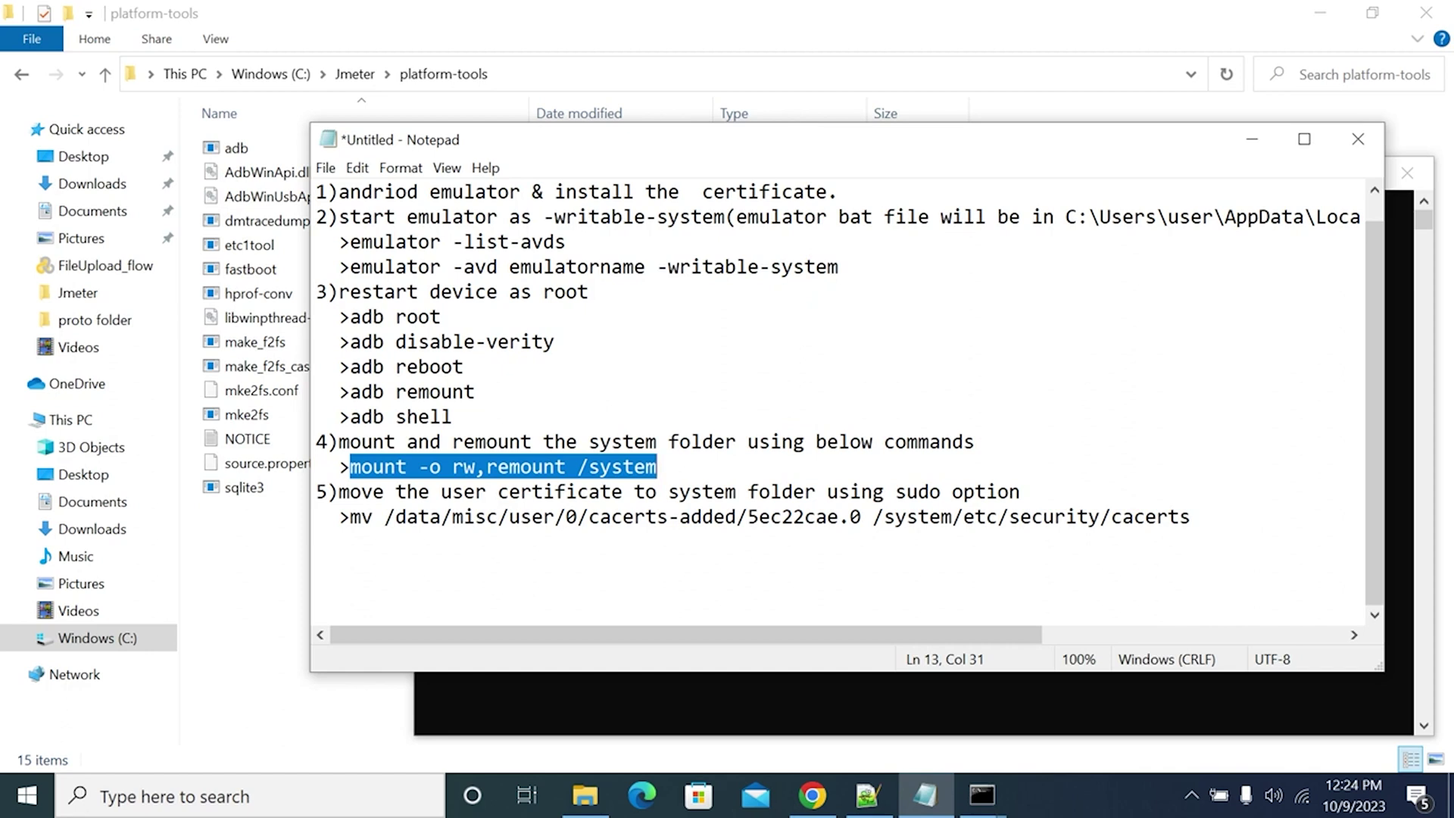
pyautogui.moveTo(872, 517); pyautogui.dragTo(1191, 516)
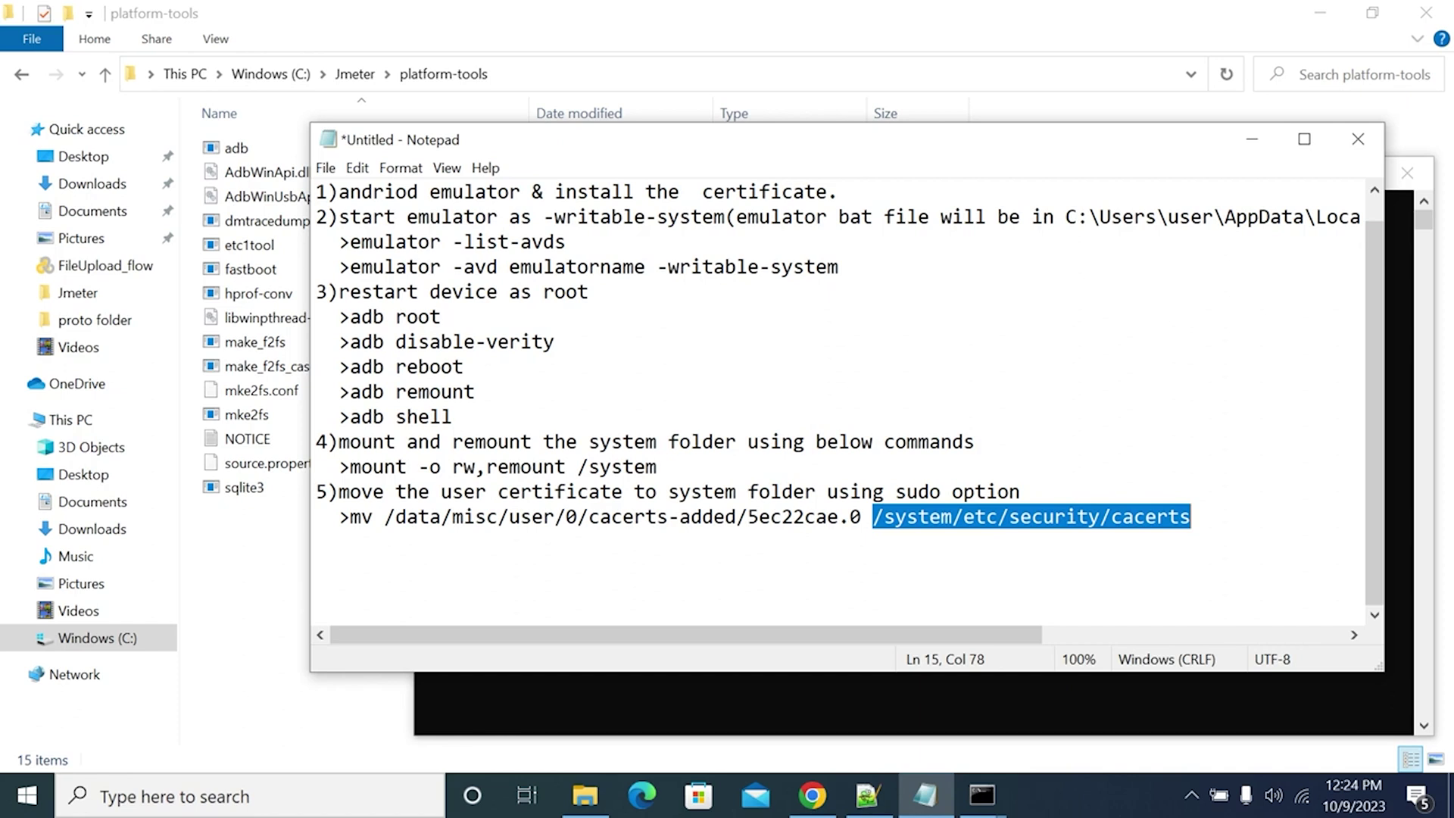
pyautogui.click(895, 517)
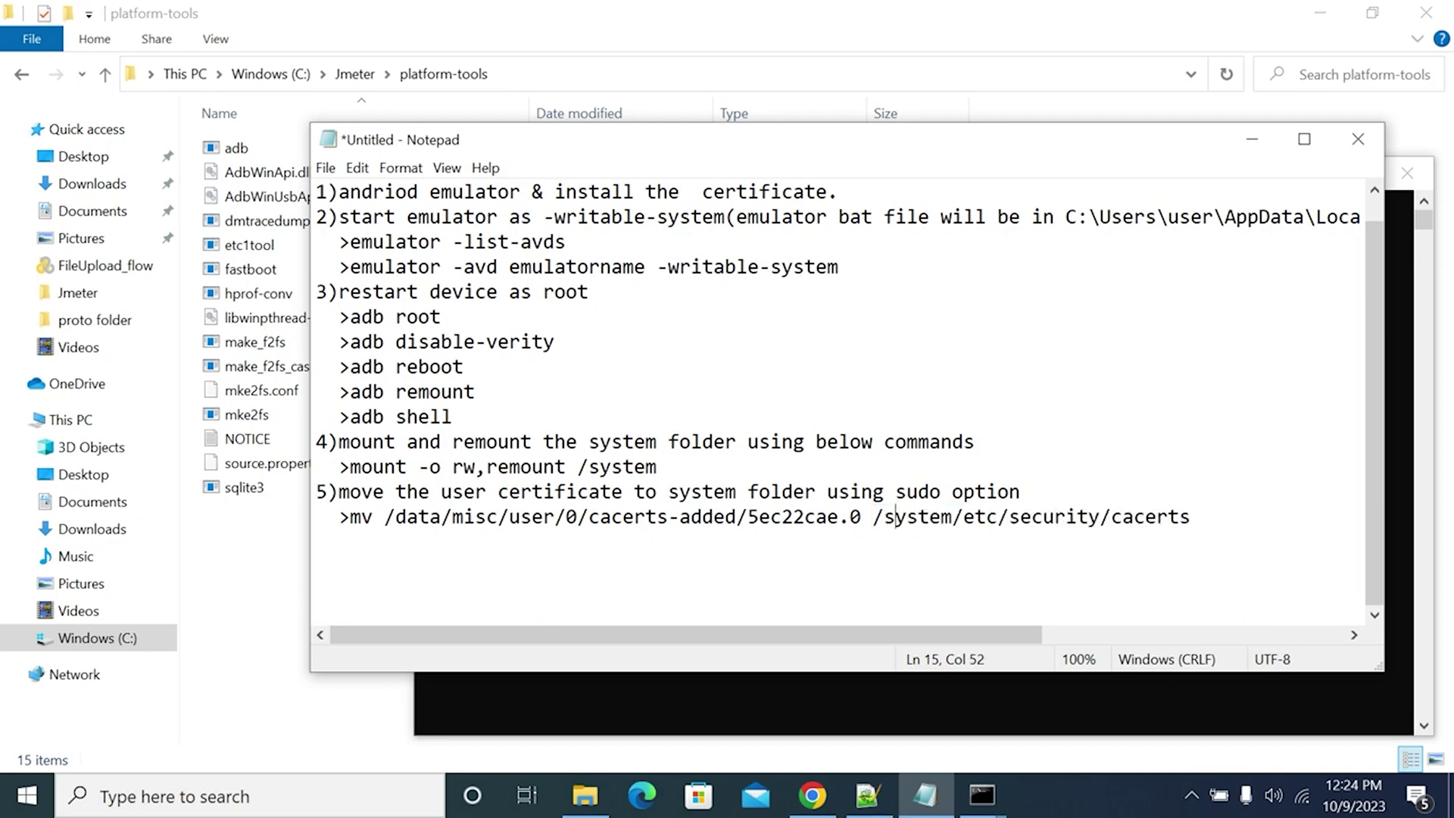
pyautogui.doubleClick(379, 192)
pyautogui.moveTo(379, 192); pyautogui.dragTo(837, 192)
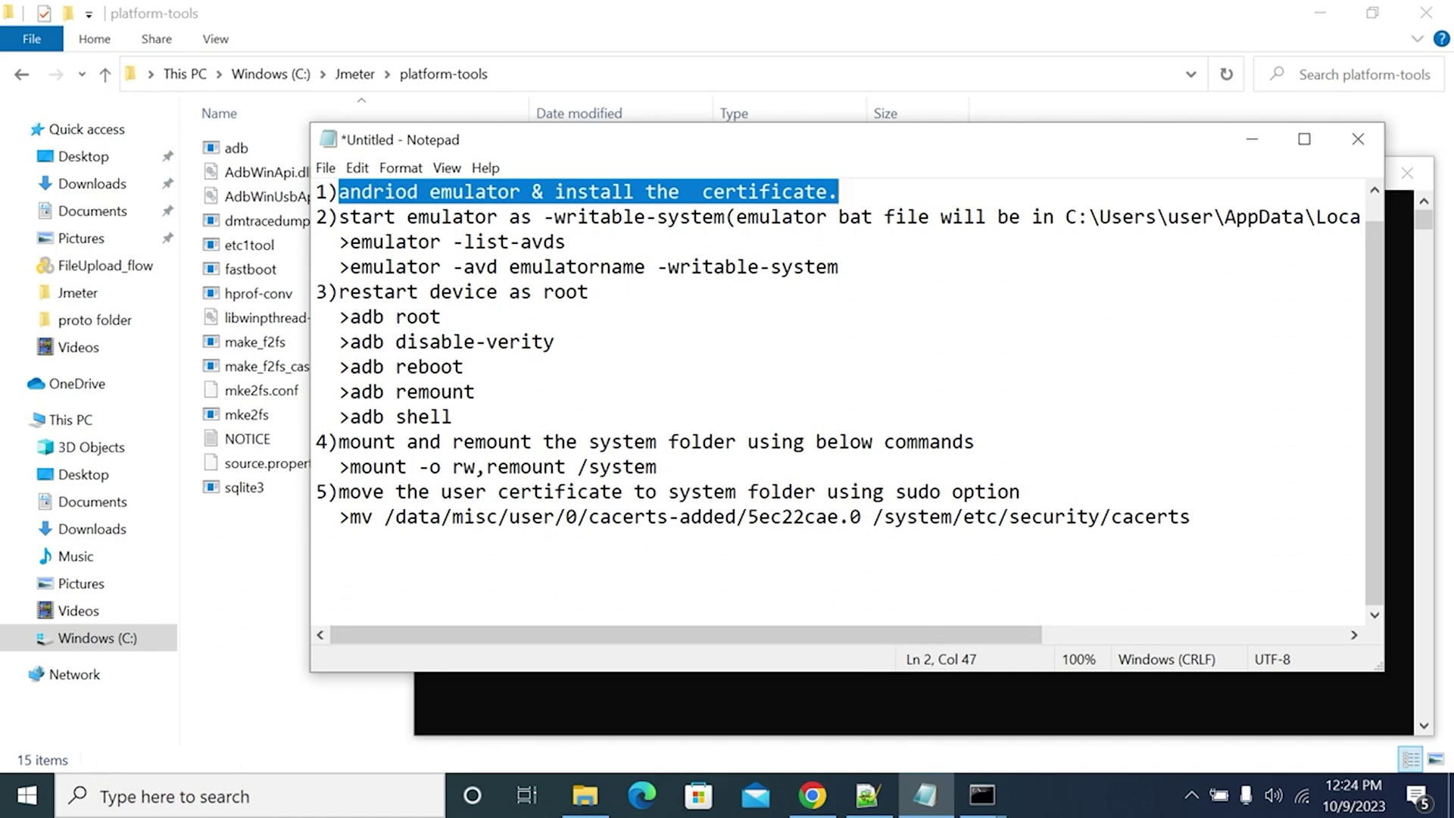
pyautogui.moveTo(1191, 517); pyautogui.dragTo(338, 242)
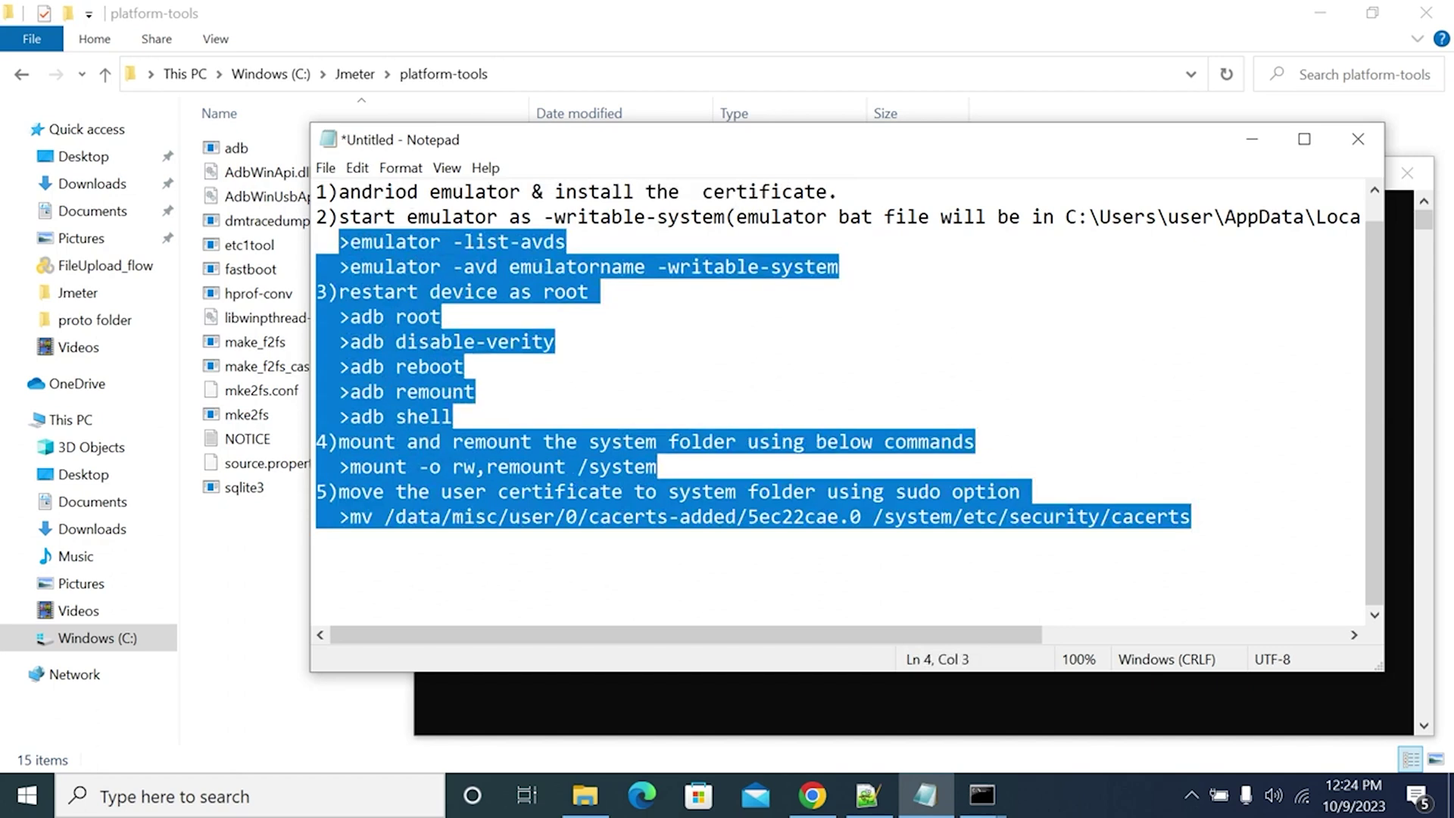
# Step: Check the emulator folder's Command Prompt and copy the emulator -avd emulatorname -writable-system command from the Notepad notes
pyautogui.click(685, 688)
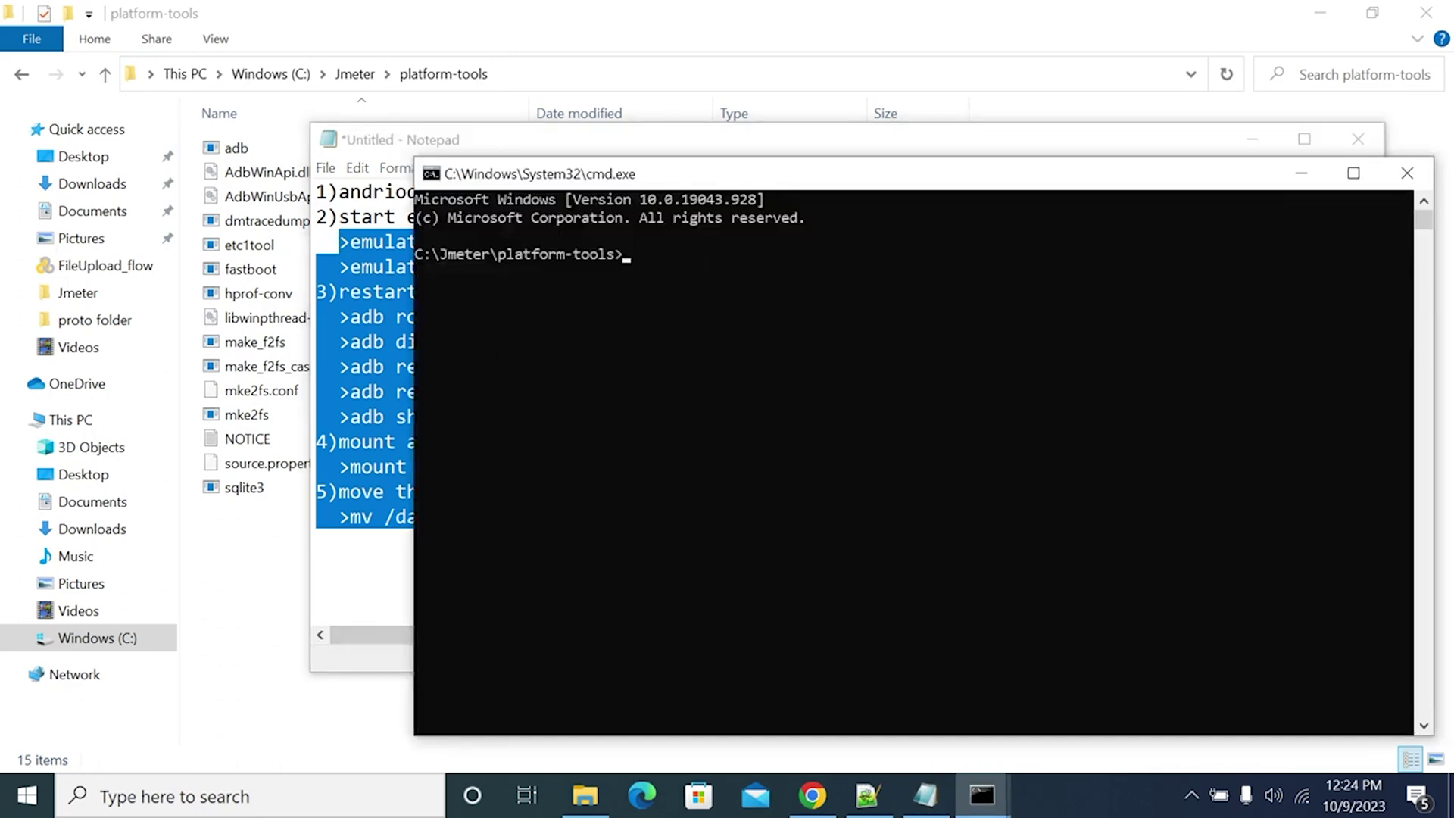
pyautogui.moveTo(982, 793)
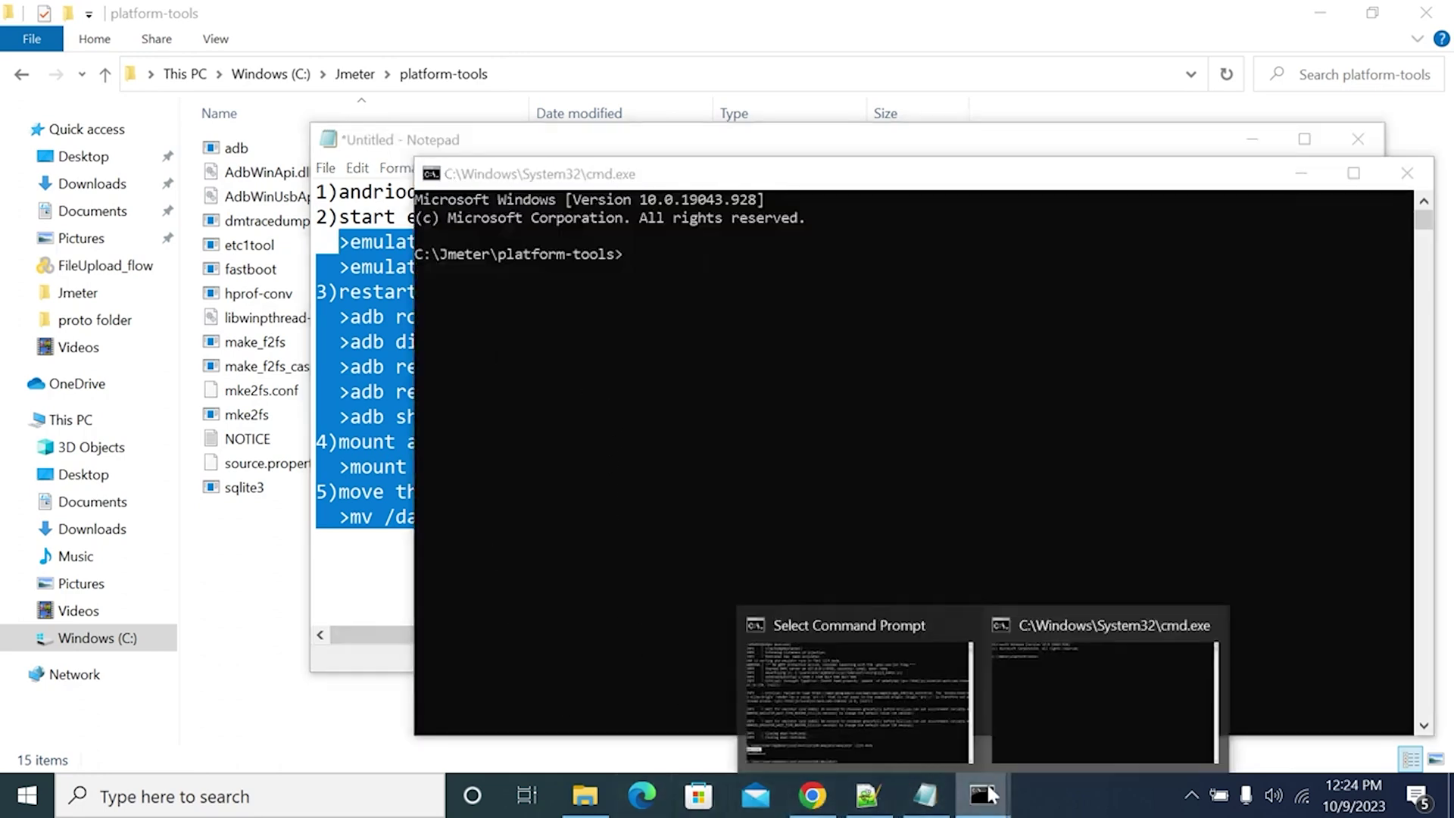
pyautogui.click(857, 689)
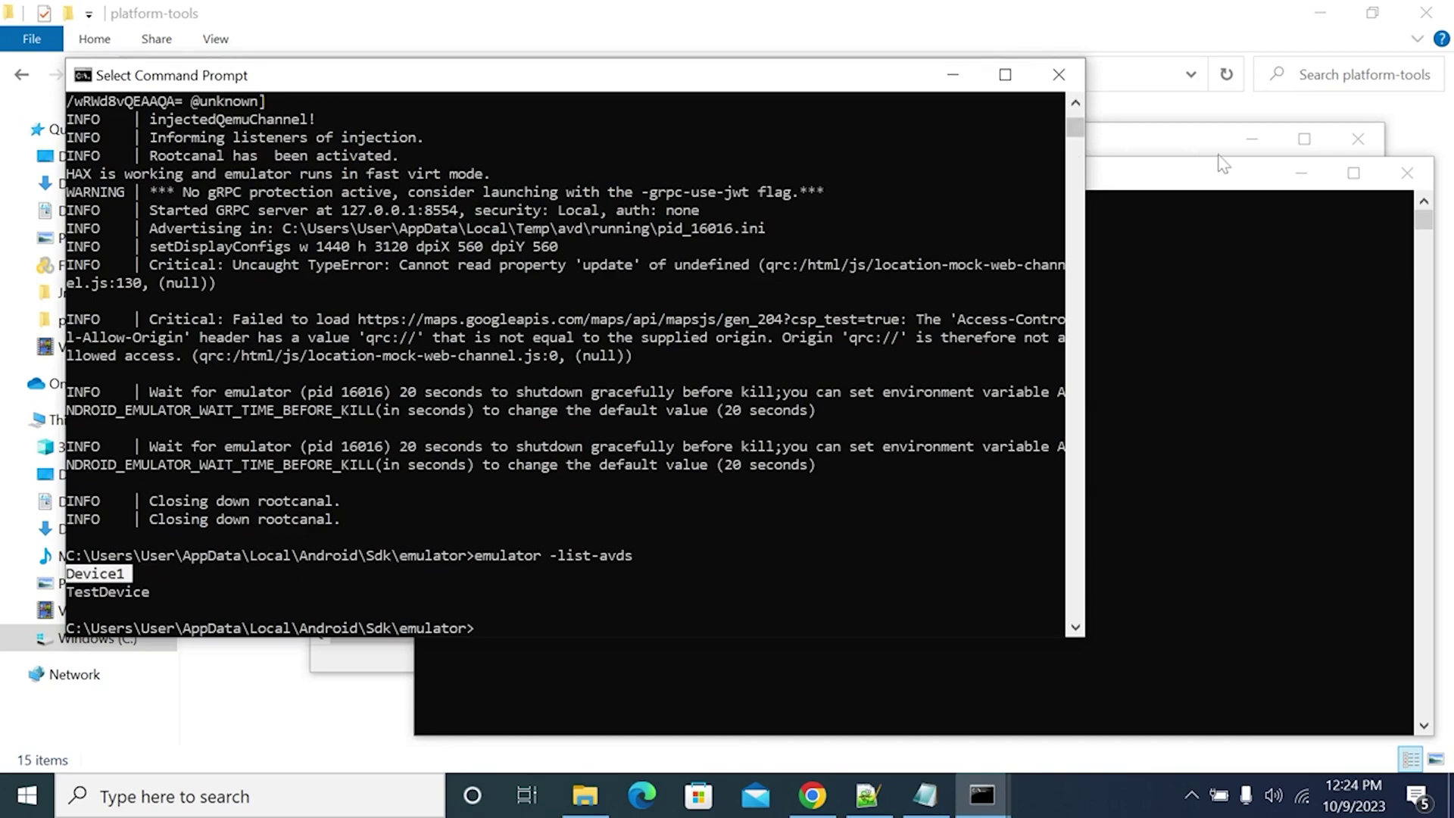
pyautogui.click(925, 794)
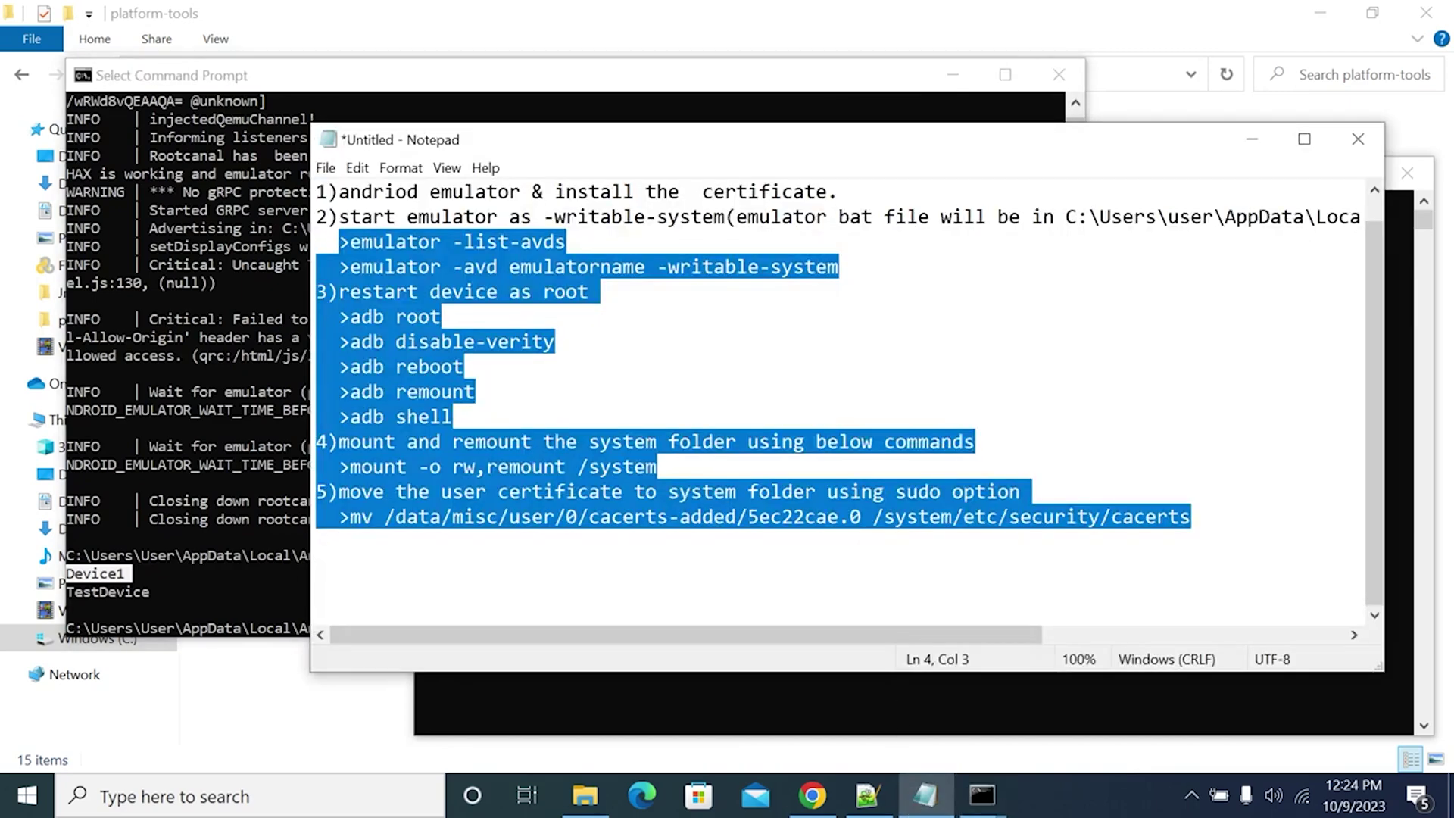
pyautogui.click(555, 341)
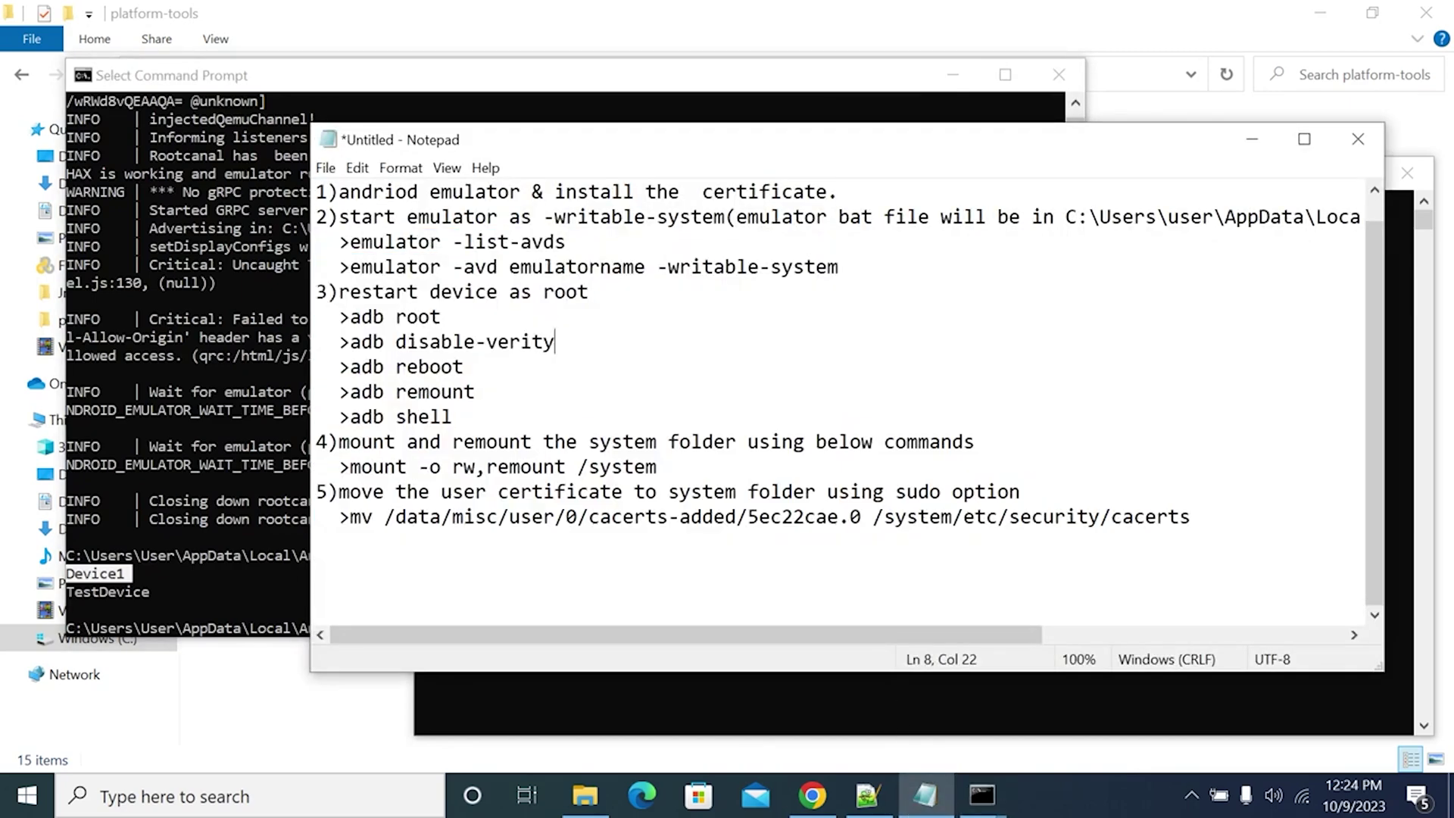
pyautogui.moveTo(349, 267); pyautogui.dragTo(838, 266)
pyautogui.hotkey('ctrl', 'c')
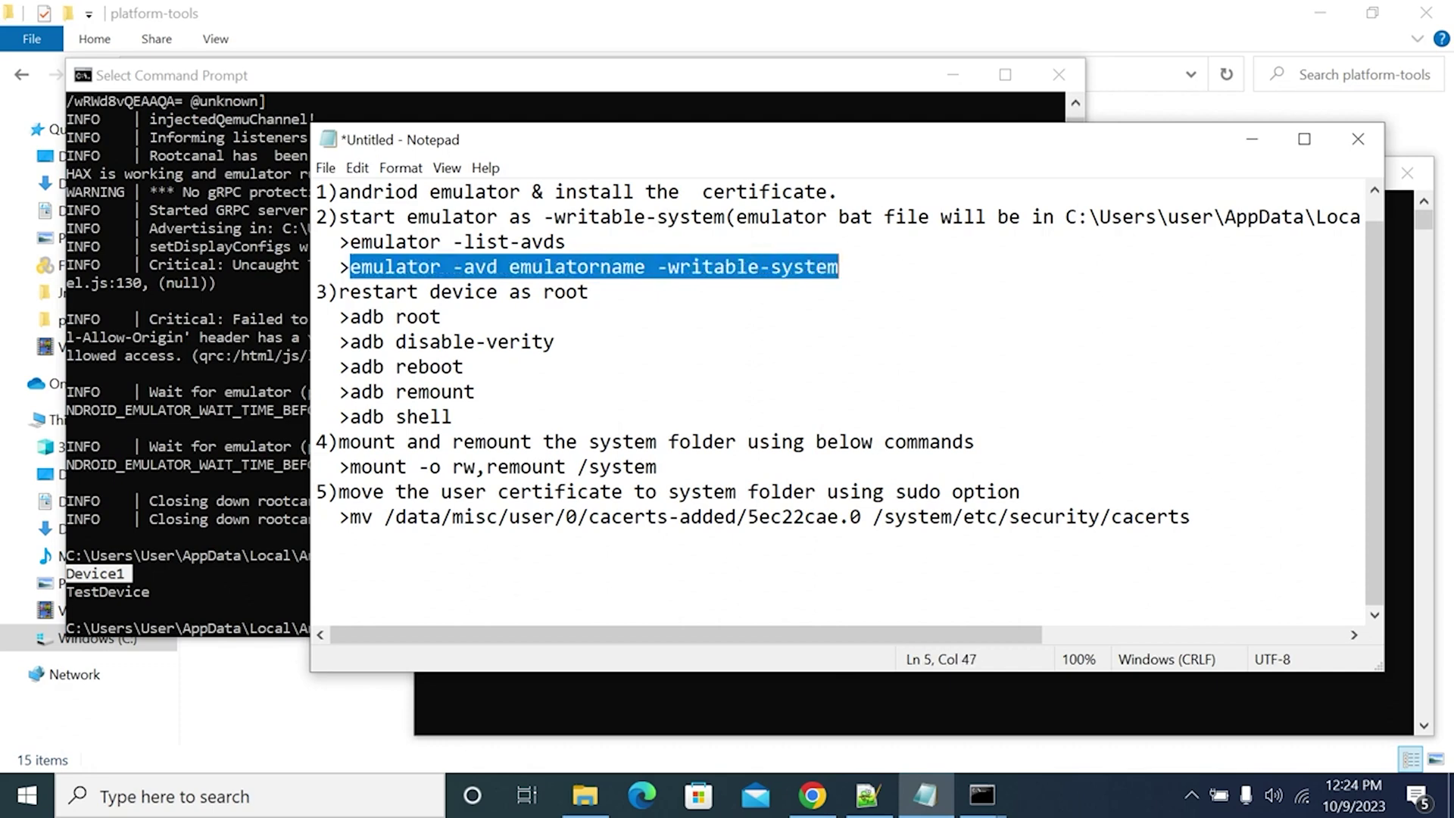
pyautogui.click(983, 794)
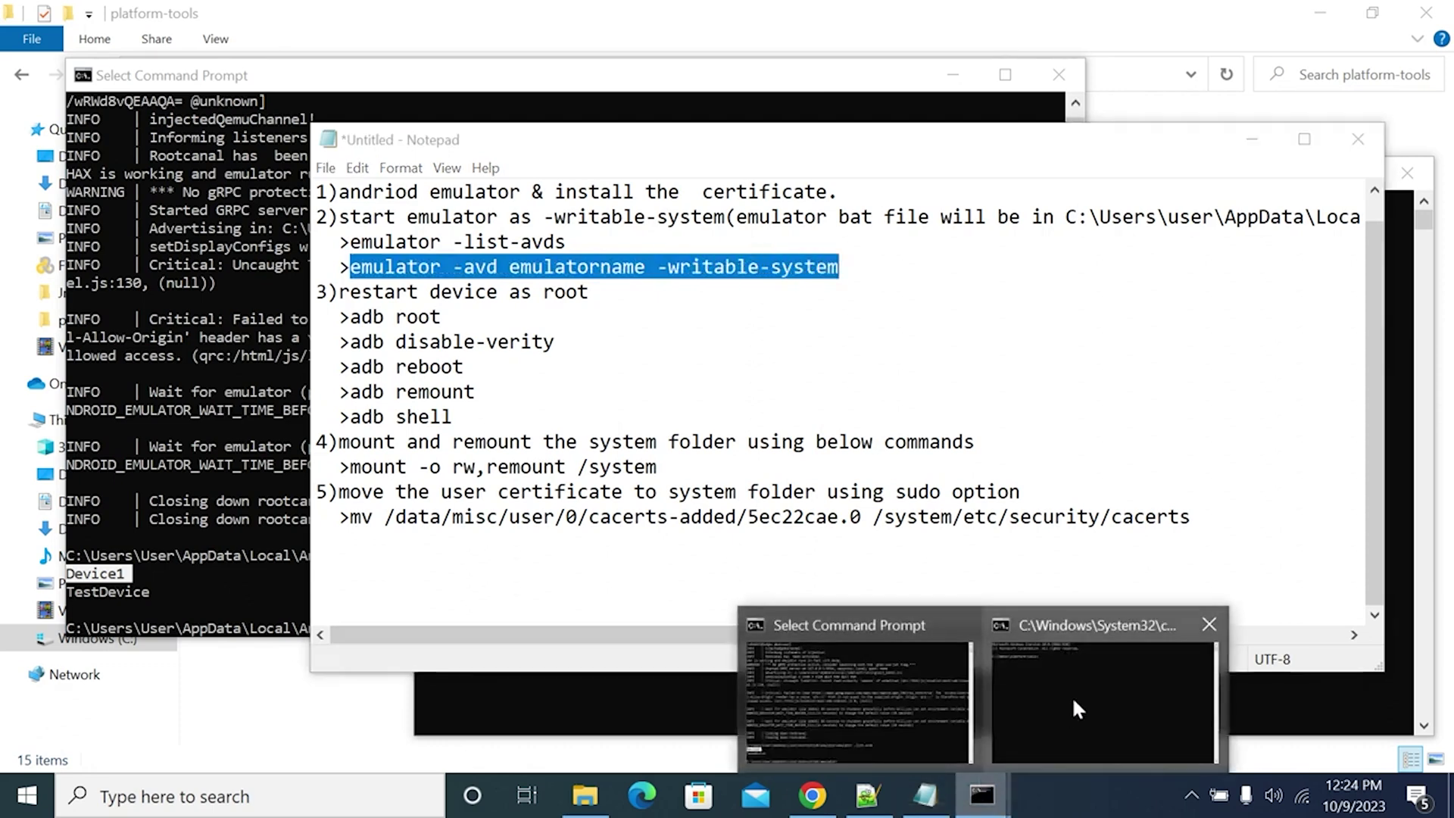
pyautogui.click(1077, 708)
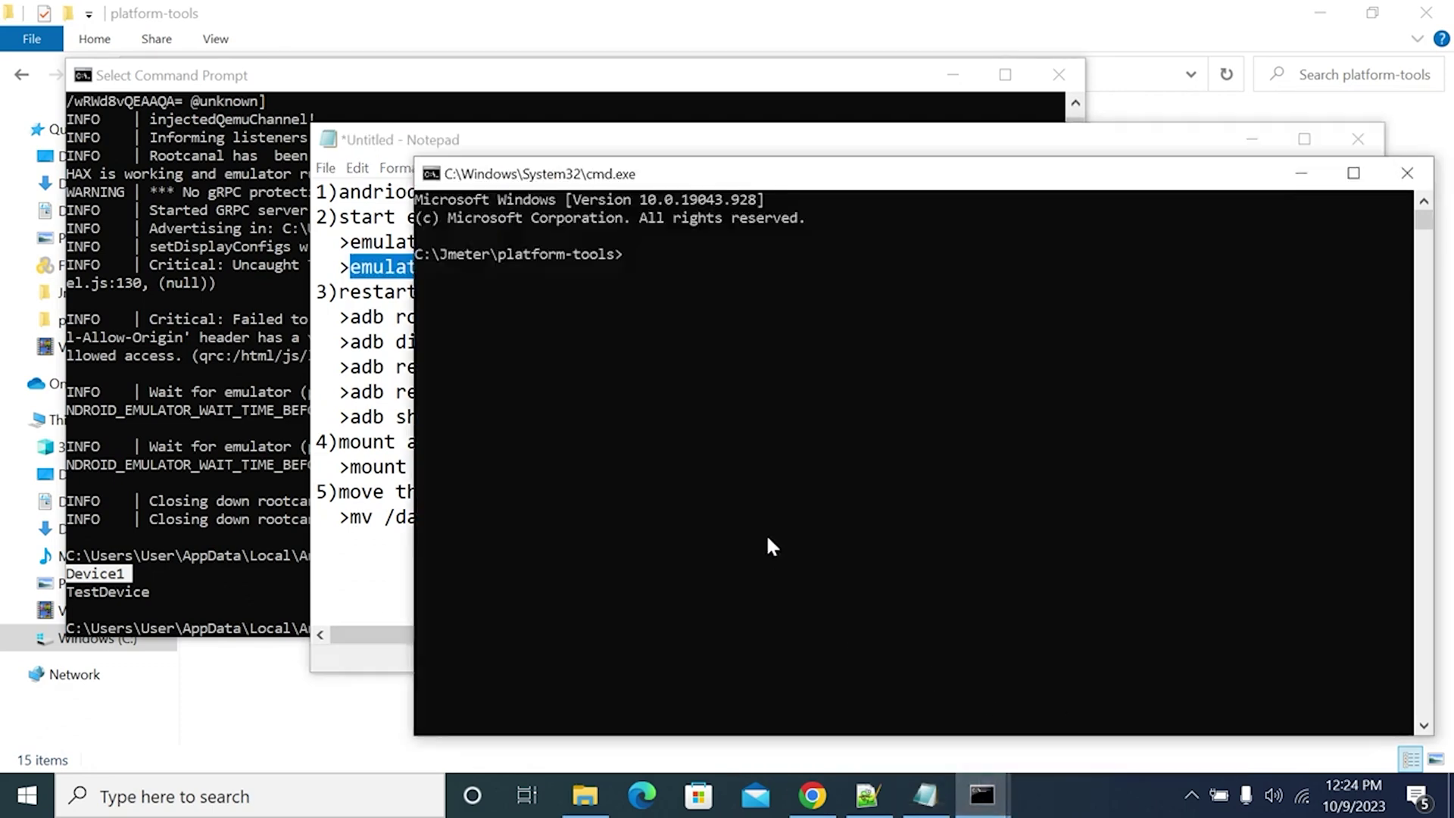
pyautogui.click(983, 795)
pyautogui.click(850, 723)
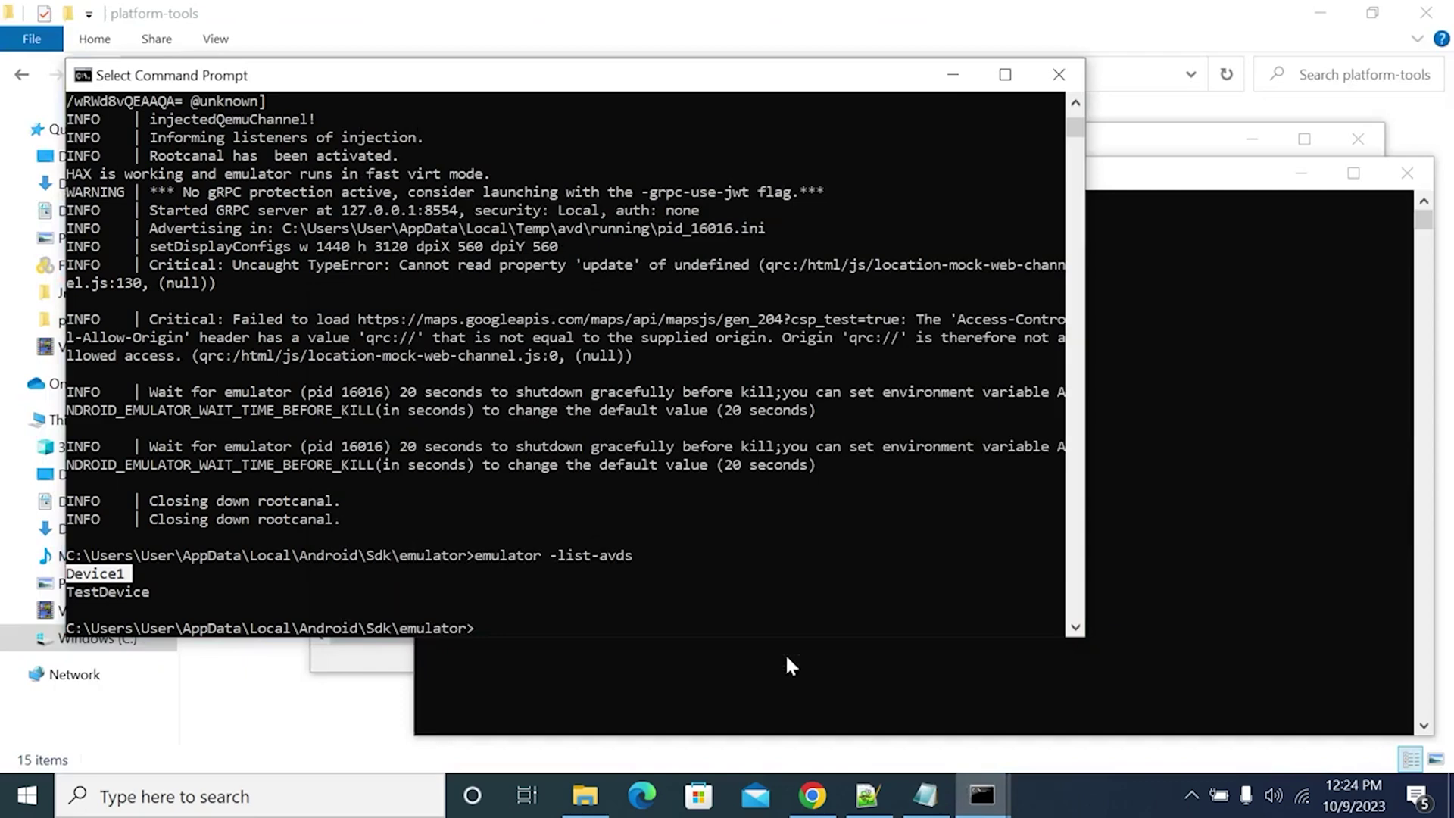
pyautogui.rightClick(603, 607)
pyautogui.rightClick(600, 607)
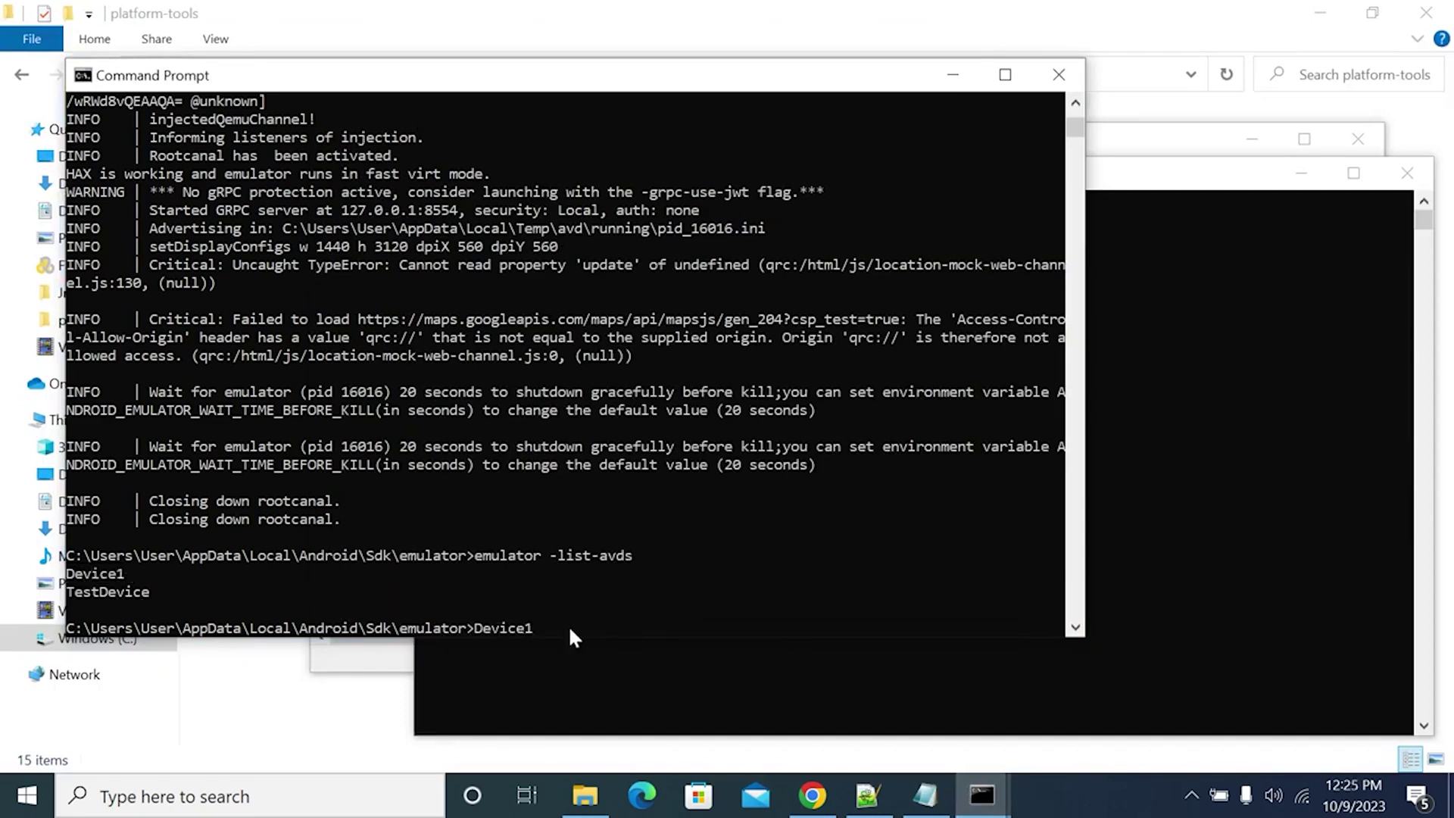
pyautogui.press('BackSpace')
pyautogui.press('BackSpace')
pyautogui.press('BackSpace')
pyautogui.press('BackSpace')
pyautogui.press('BackSpace')
pyautogui.press('BackSpace')
# Step: Paste the emulator -avd emulatorname -writable-system command from the notes into the Command Prompt opened in the Sdk\emulator folder
pyautogui.click(926, 794)
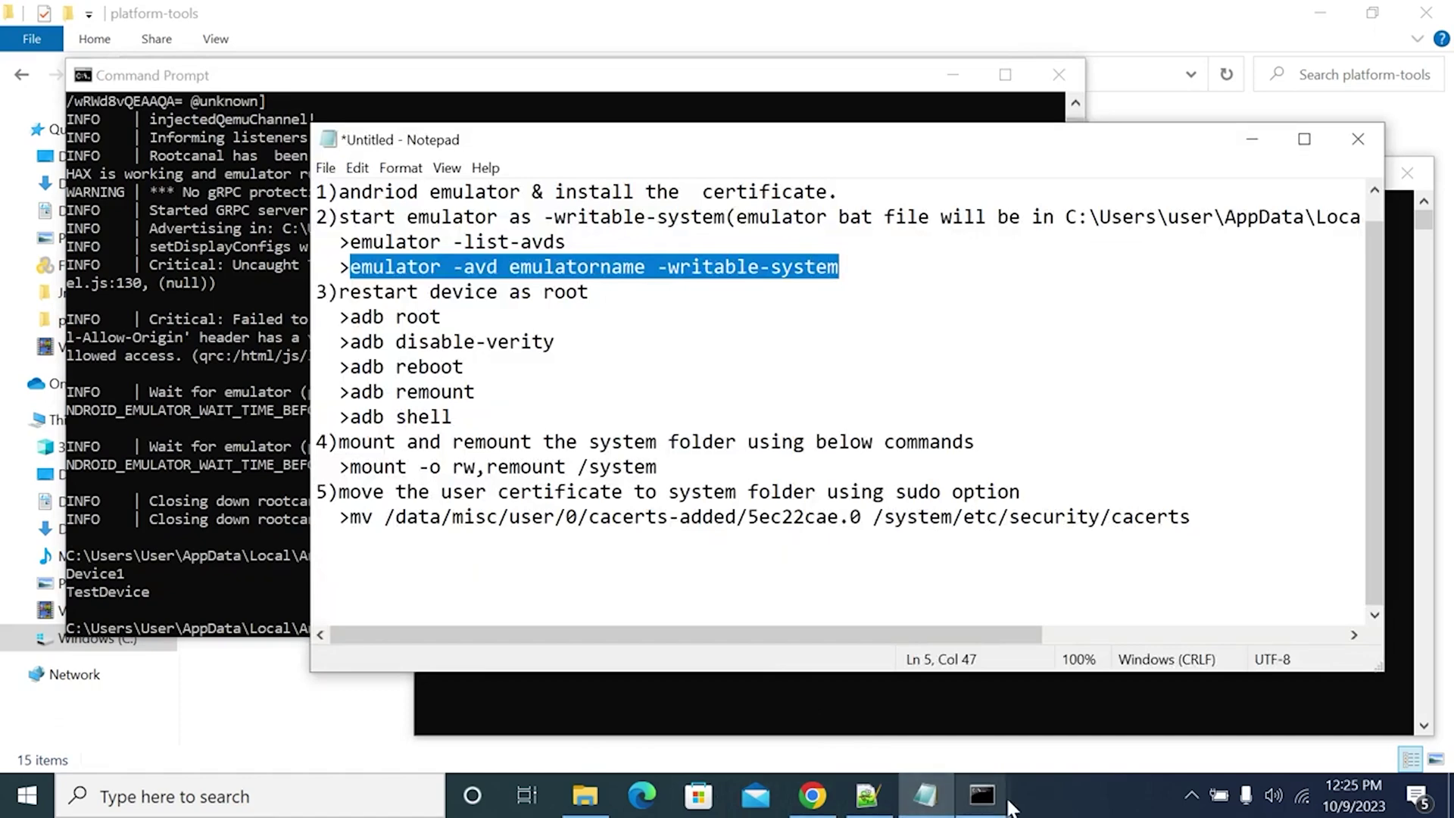
pyautogui.moveTo(982, 788)
pyautogui.click(866, 700)
pyautogui.hotkey('ctrl', 'v')
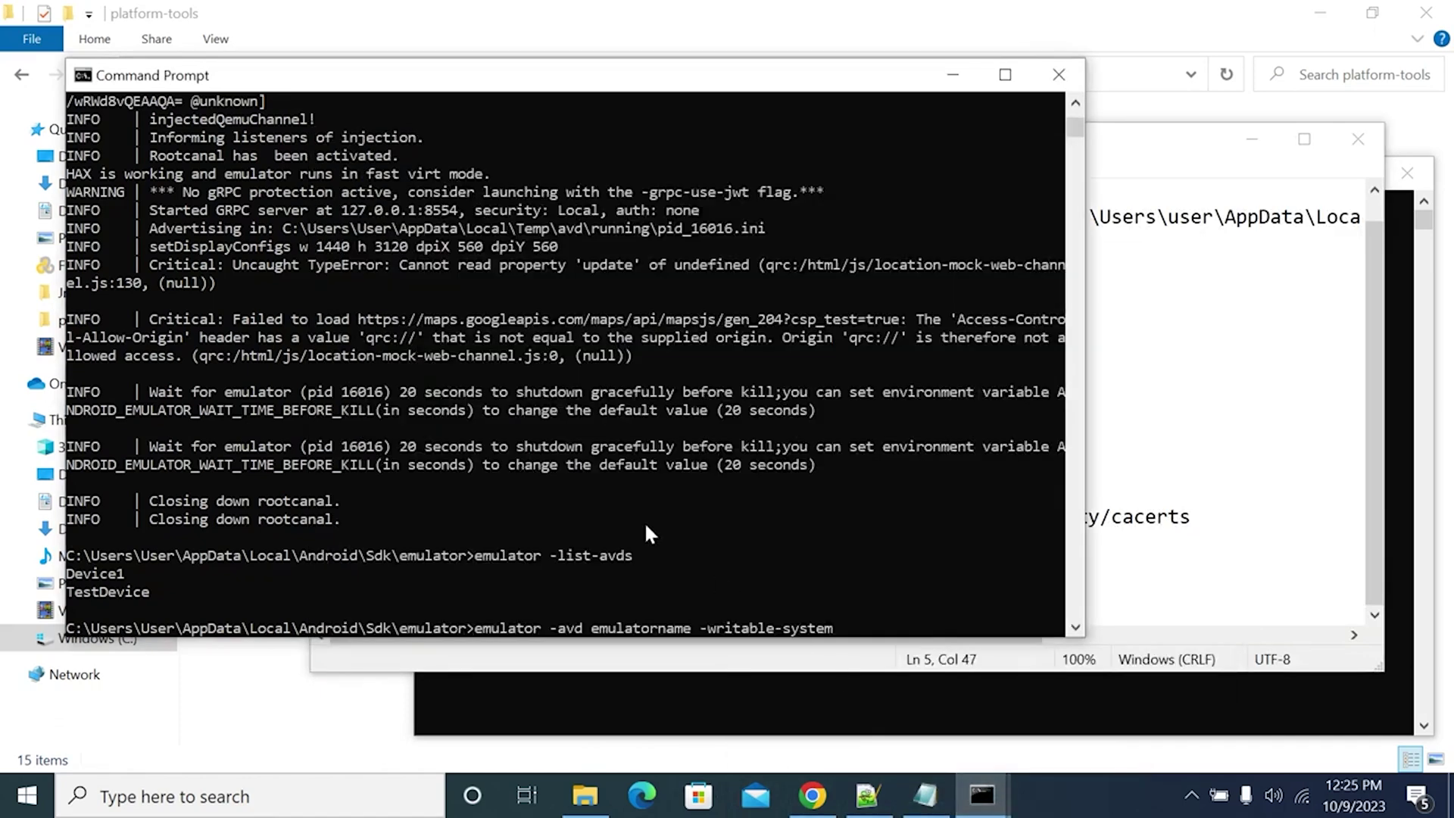
# Step: Replace emulatorname with Device1 in the pasted command and run emulator -avd Device1 -writable-system
pyautogui.press('Left')
pyautogui.press('Left')
pyautogui.press('Left')
pyautogui.press('Left')
pyautogui.press('Left')
pyautogui.press('Left')
pyautogui.press('Left')
pyautogui.press('Left')
pyautogui.press('Left')
pyautogui.press('Left')
pyautogui.press('Left')
pyautogui.press('Left')
pyautogui.press('Left')
pyautogui.press('Left')
pyautogui.press('Left')
pyautogui.press('Left')
pyautogui.press('Left')
pyautogui.press('BackSpace')
pyautogui.press('BackSpace')
pyautogui.press('BackSpace')
pyautogui.press('BackSpace')
pyautogui.press('BackSpace')
pyautogui.press('BackSpace')
pyautogui.press('BackSpace')
pyautogui.press('BackSpace')
pyautogui.press('BackSpace')
pyautogui.press('BackSpace')
pyautogui.press('BackSpace')
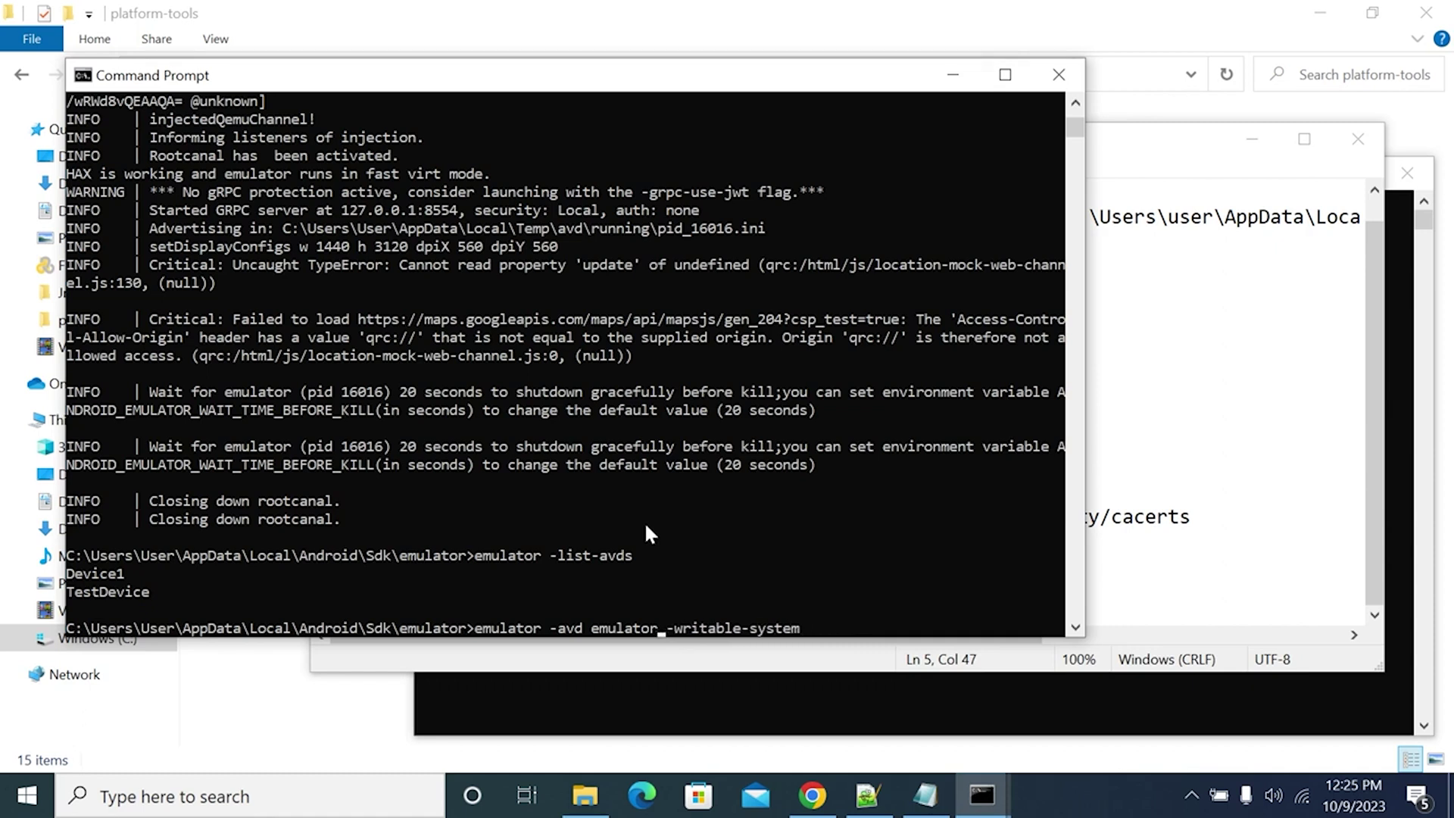
pyautogui.press('BackSpace')
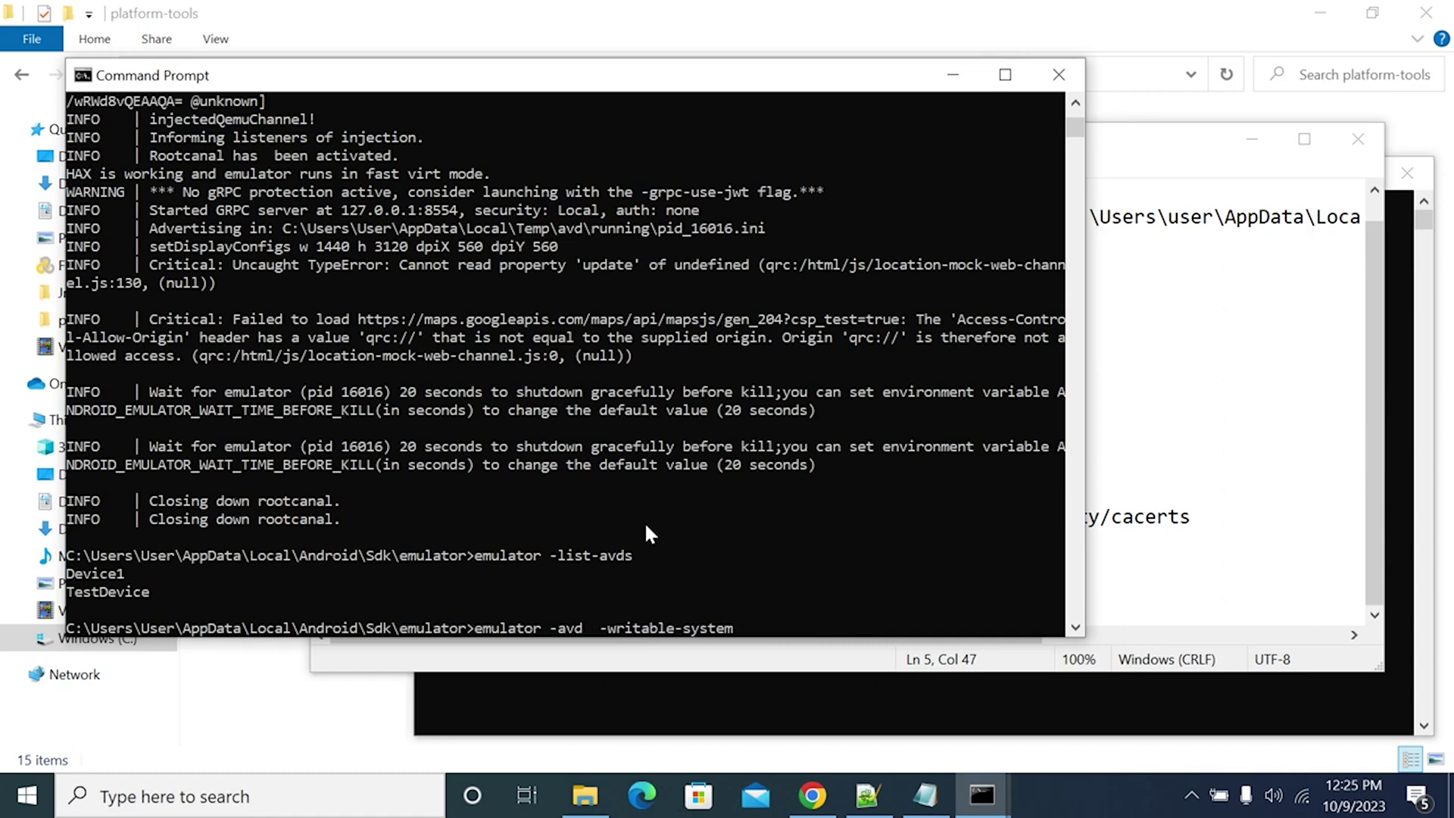
pyautogui.write('De')
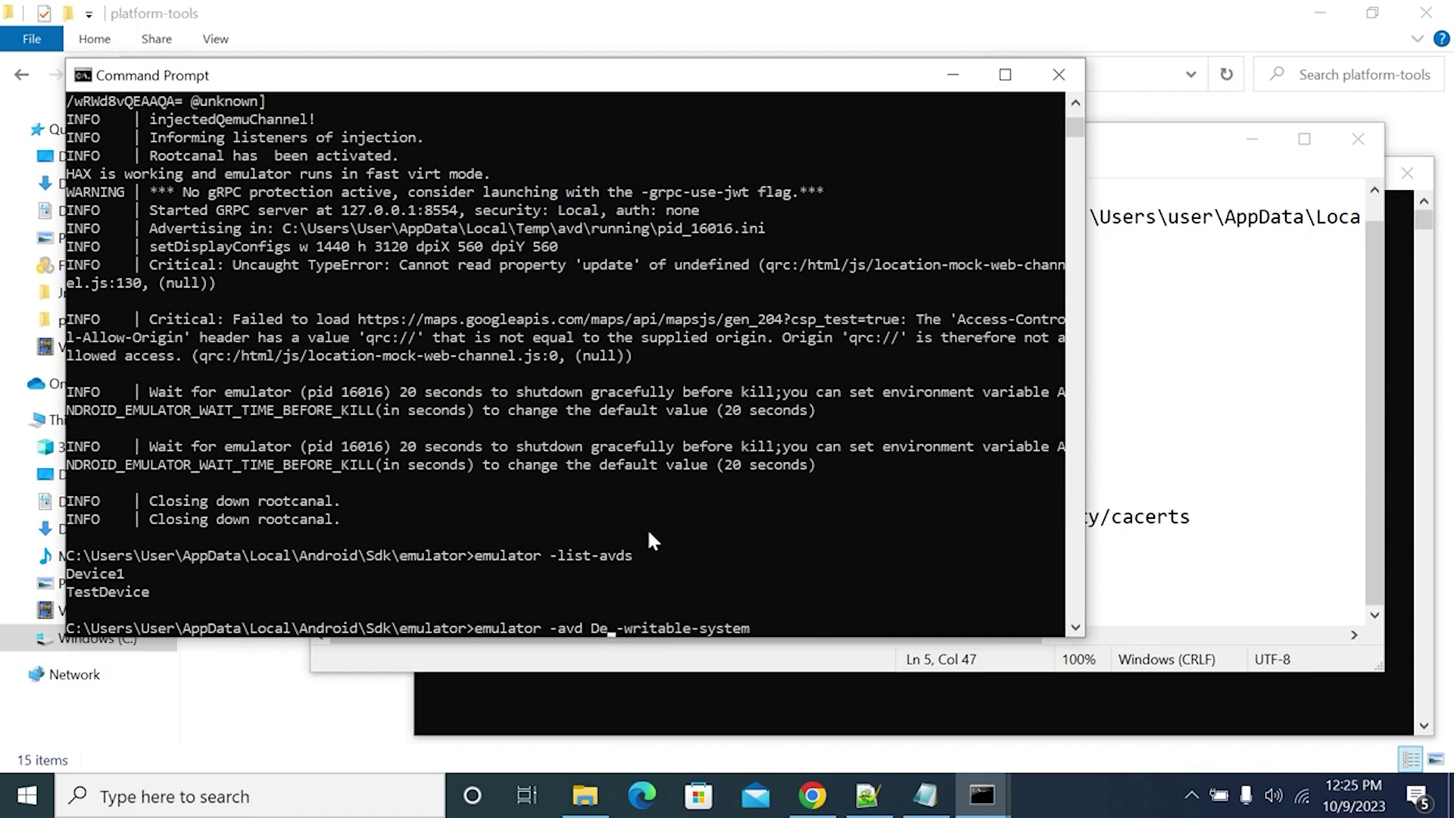
pyautogui.write('vi')
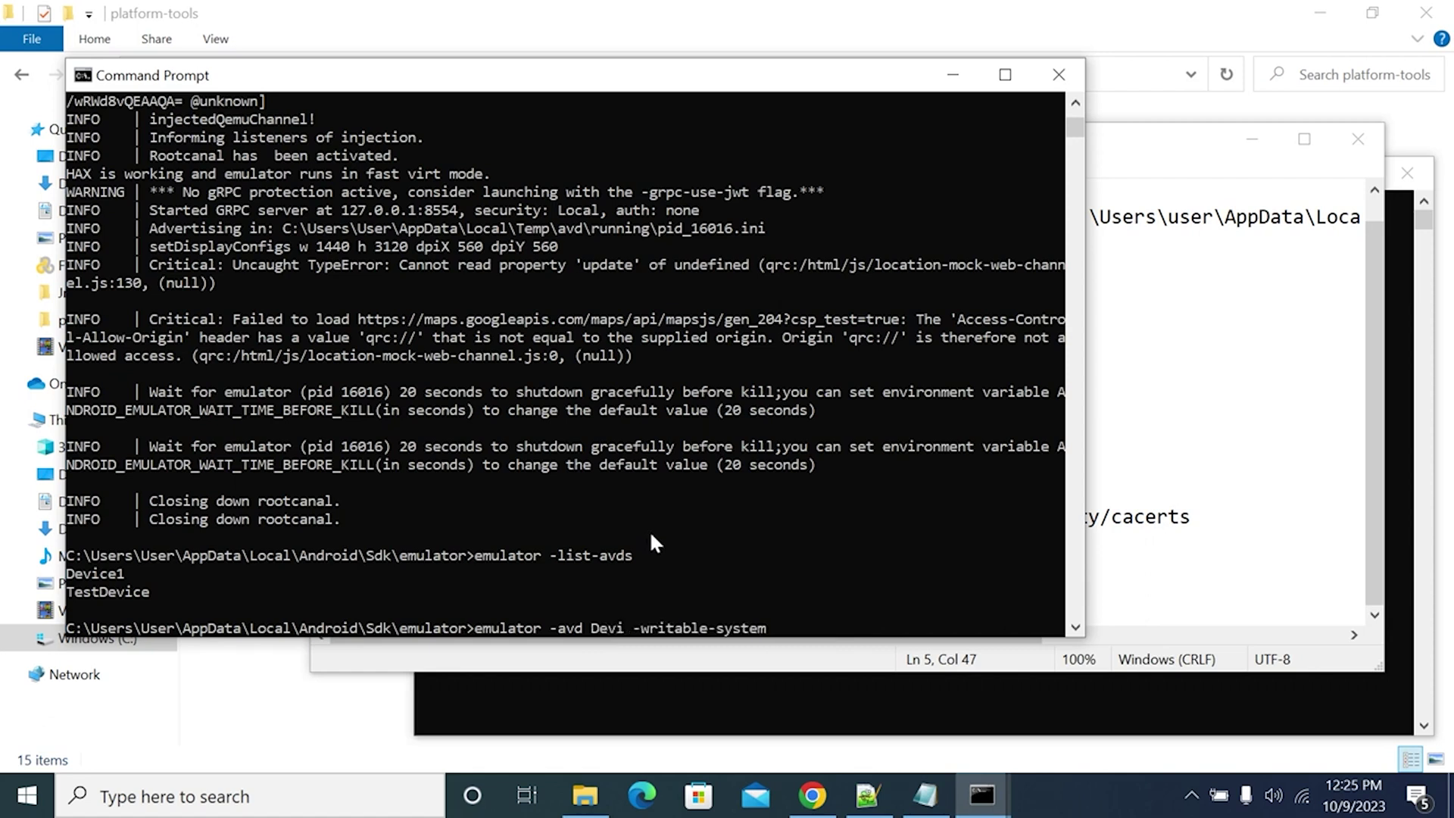
pyautogui.write('ce1')
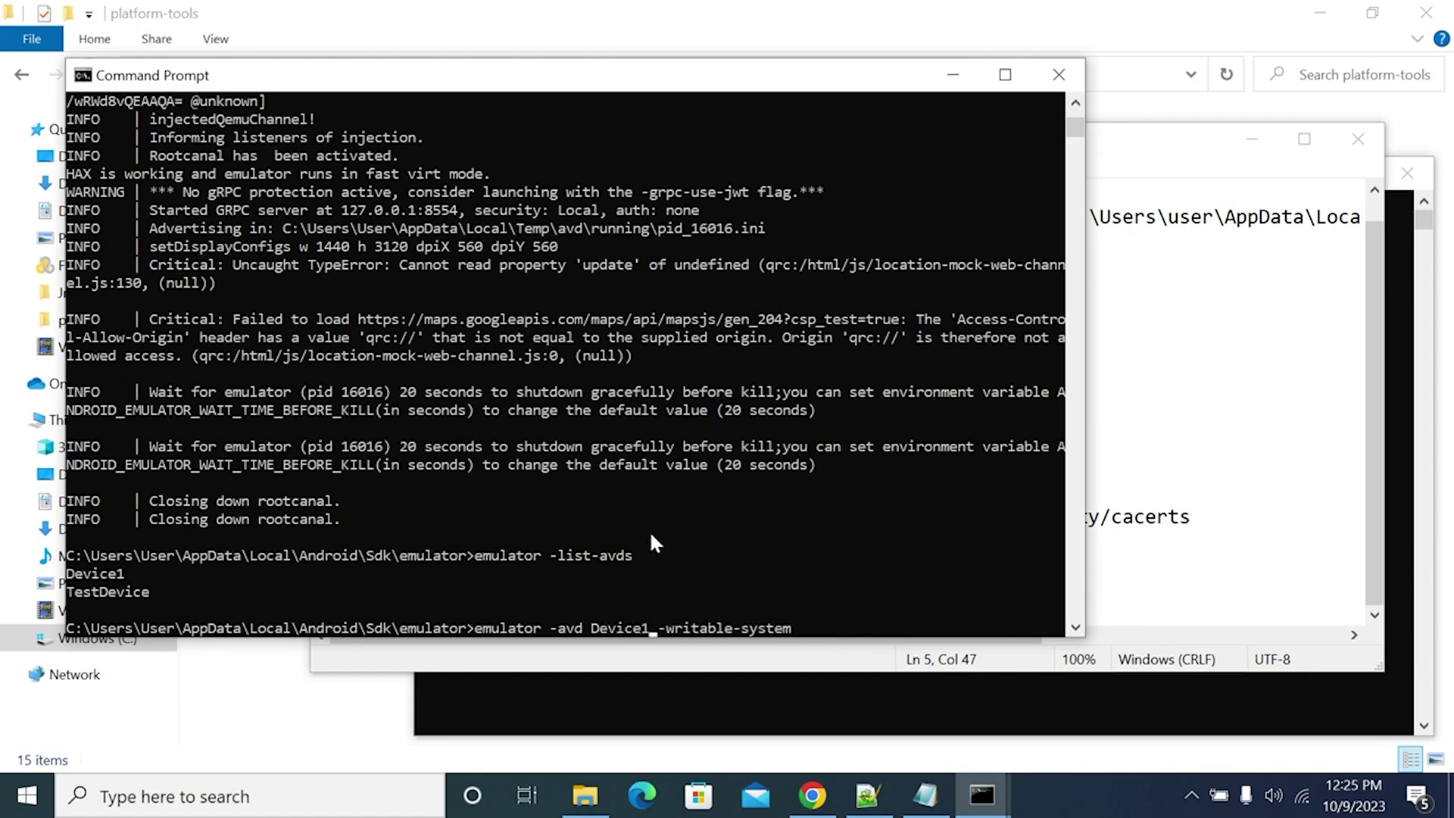
pyautogui.press('Return')
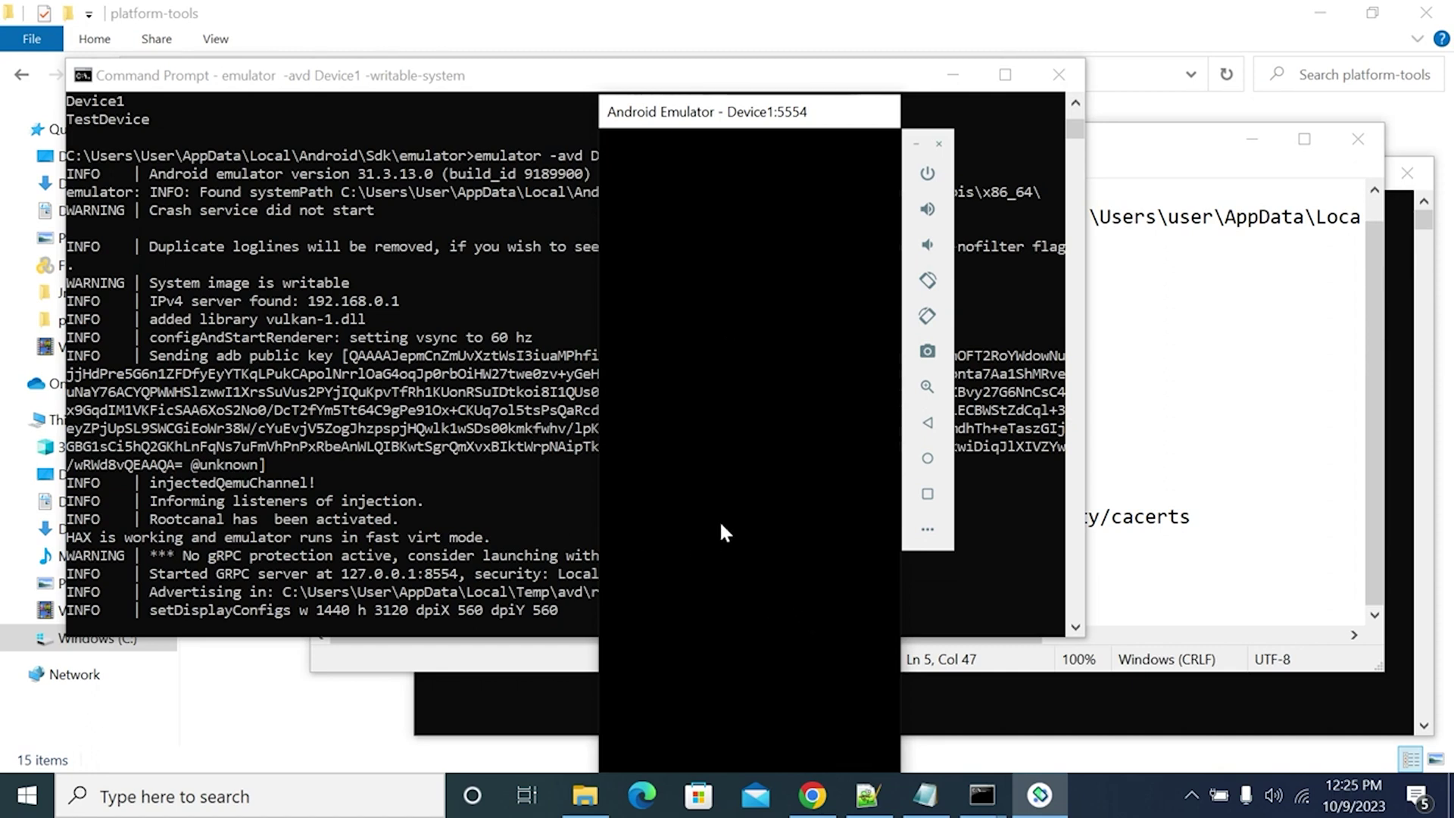
# Step: Rearrange the Notepad notes and the platform-tools cmd window so that the adb commands and the prompt are both within reach
pyautogui.click(925, 797)
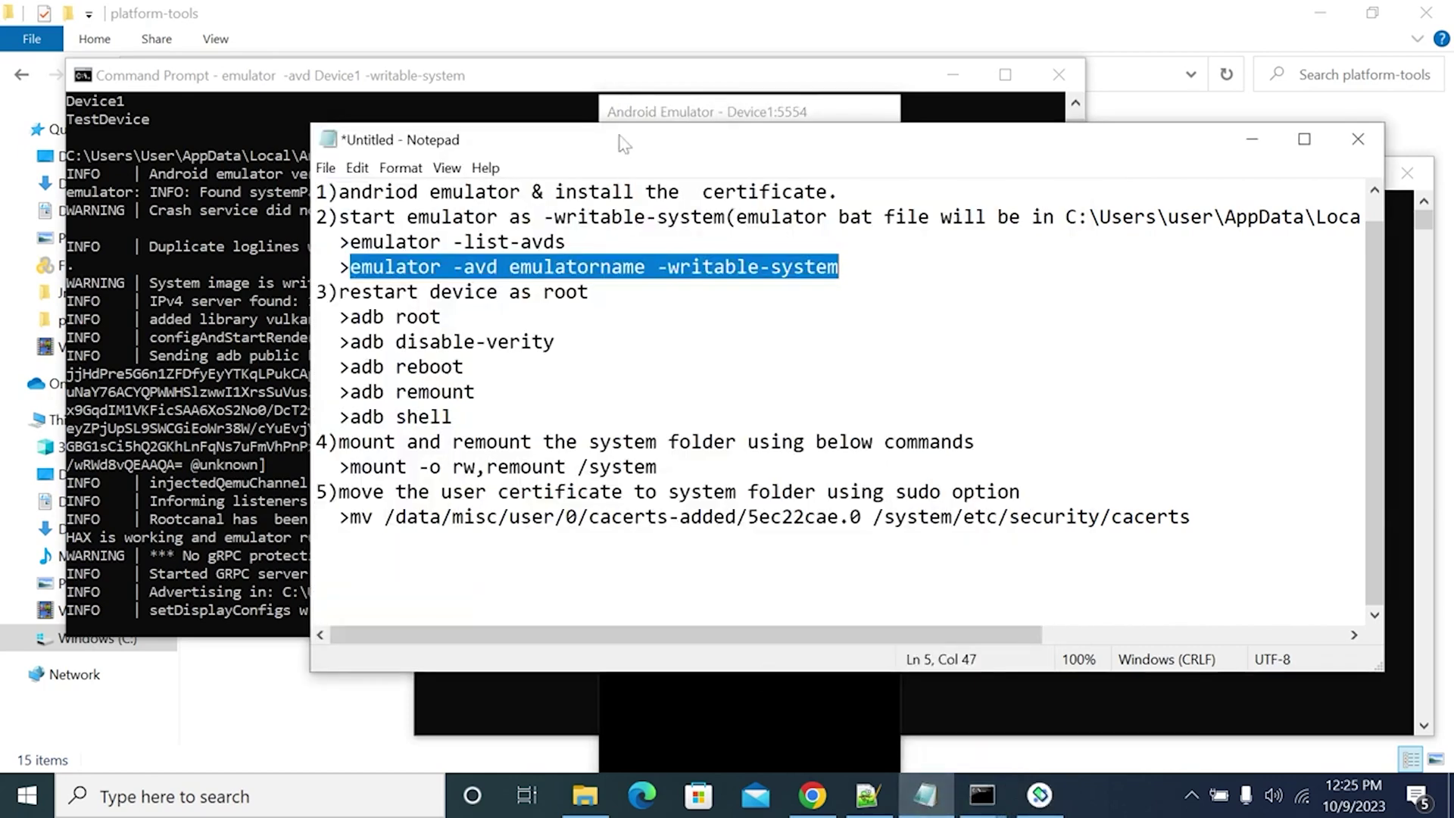
pyautogui.moveTo(712, 137); pyautogui.dragTo(700, 224)
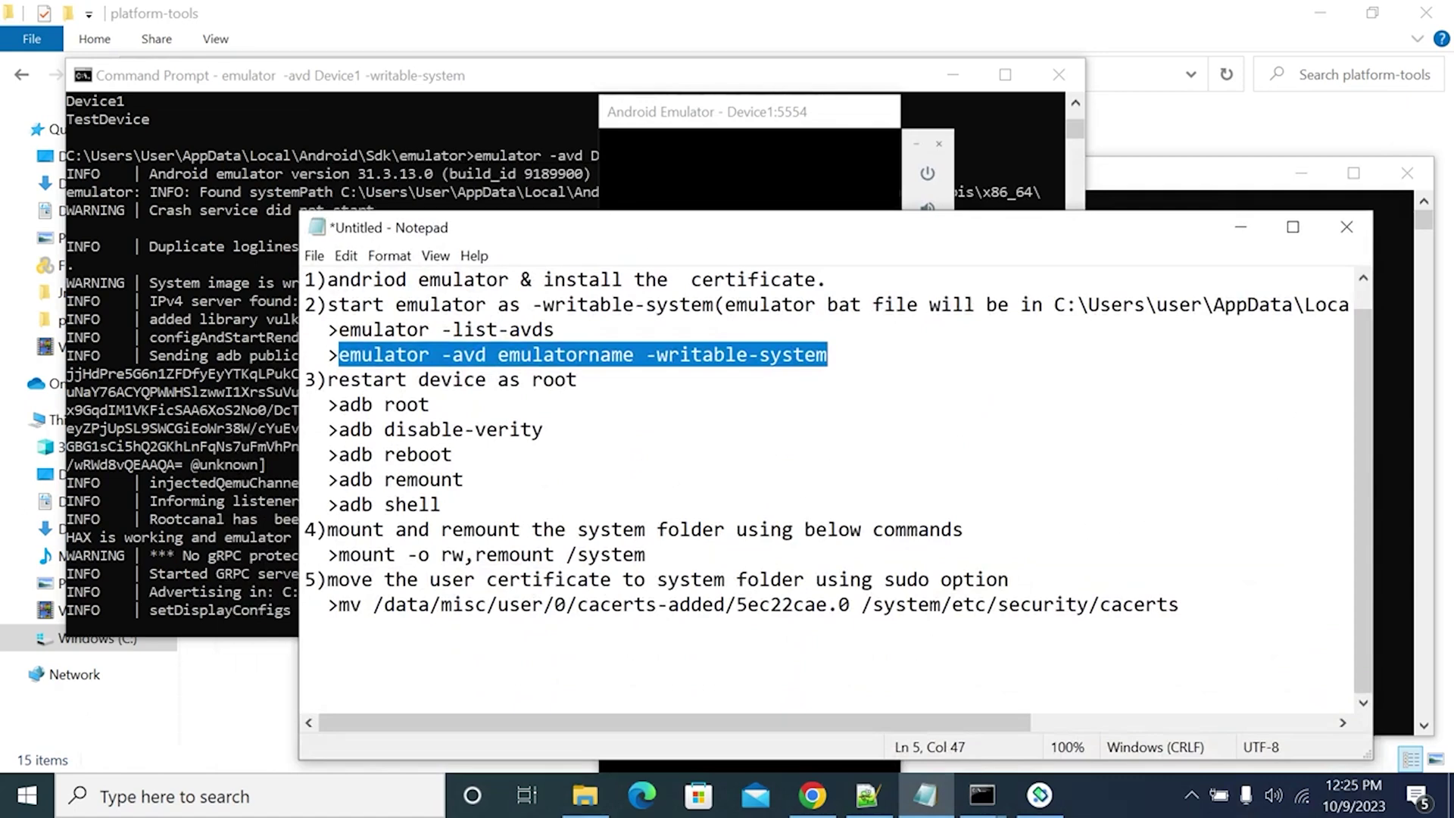
pyautogui.moveTo(982, 795)
pyautogui.click(1057, 718)
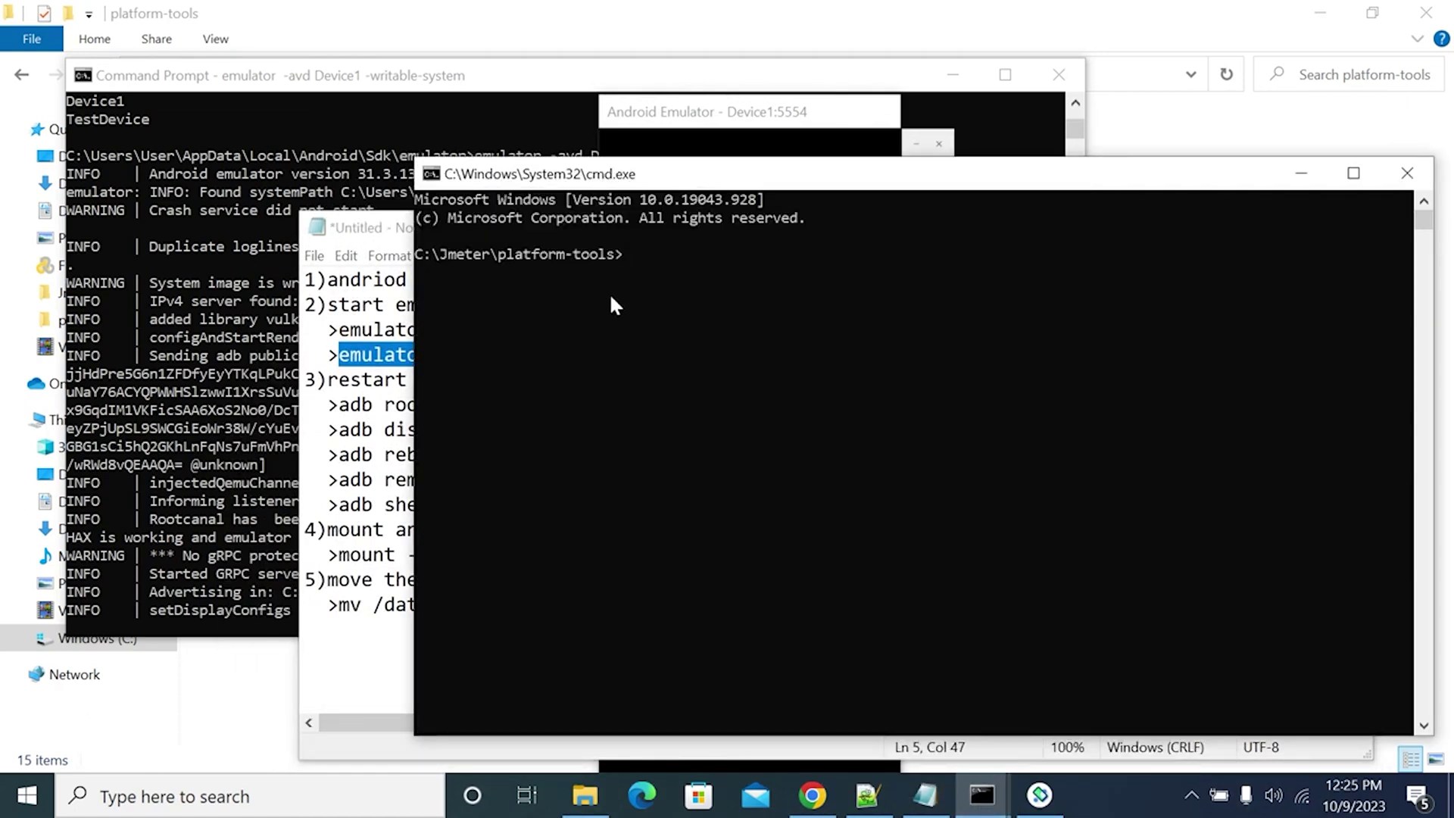
pyautogui.moveTo(611, 173); pyautogui.dragTo(887, 172)
# Step: Review the device restart commands in the notes, from adb root through adb shell
pyautogui.moveTo(339, 405); pyautogui.dragTo(440, 504)
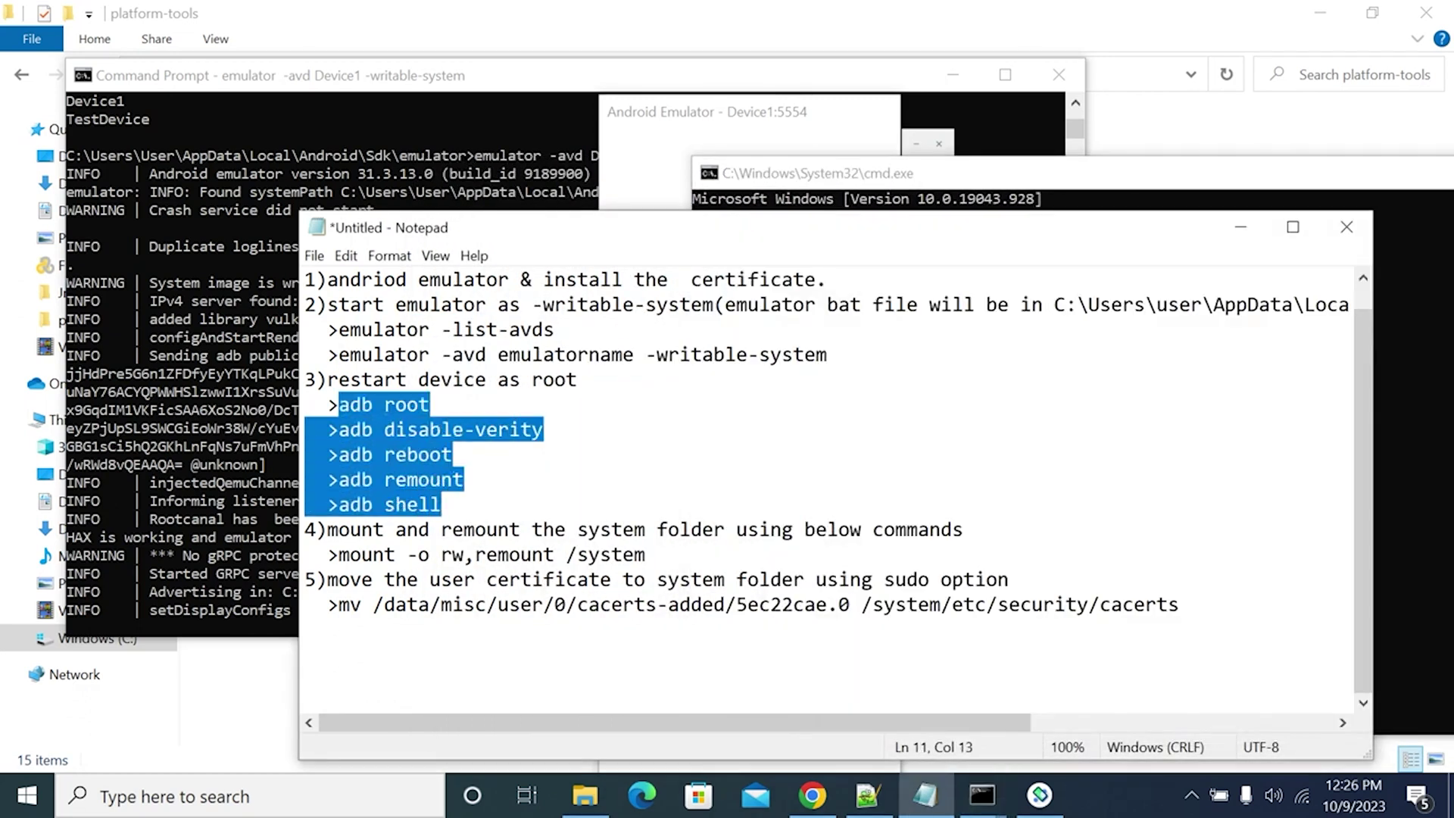
pyautogui.doubleClick(412, 505)
pyautogui.moveTo(441, 504); pyautogui.dragTo(339, 505)
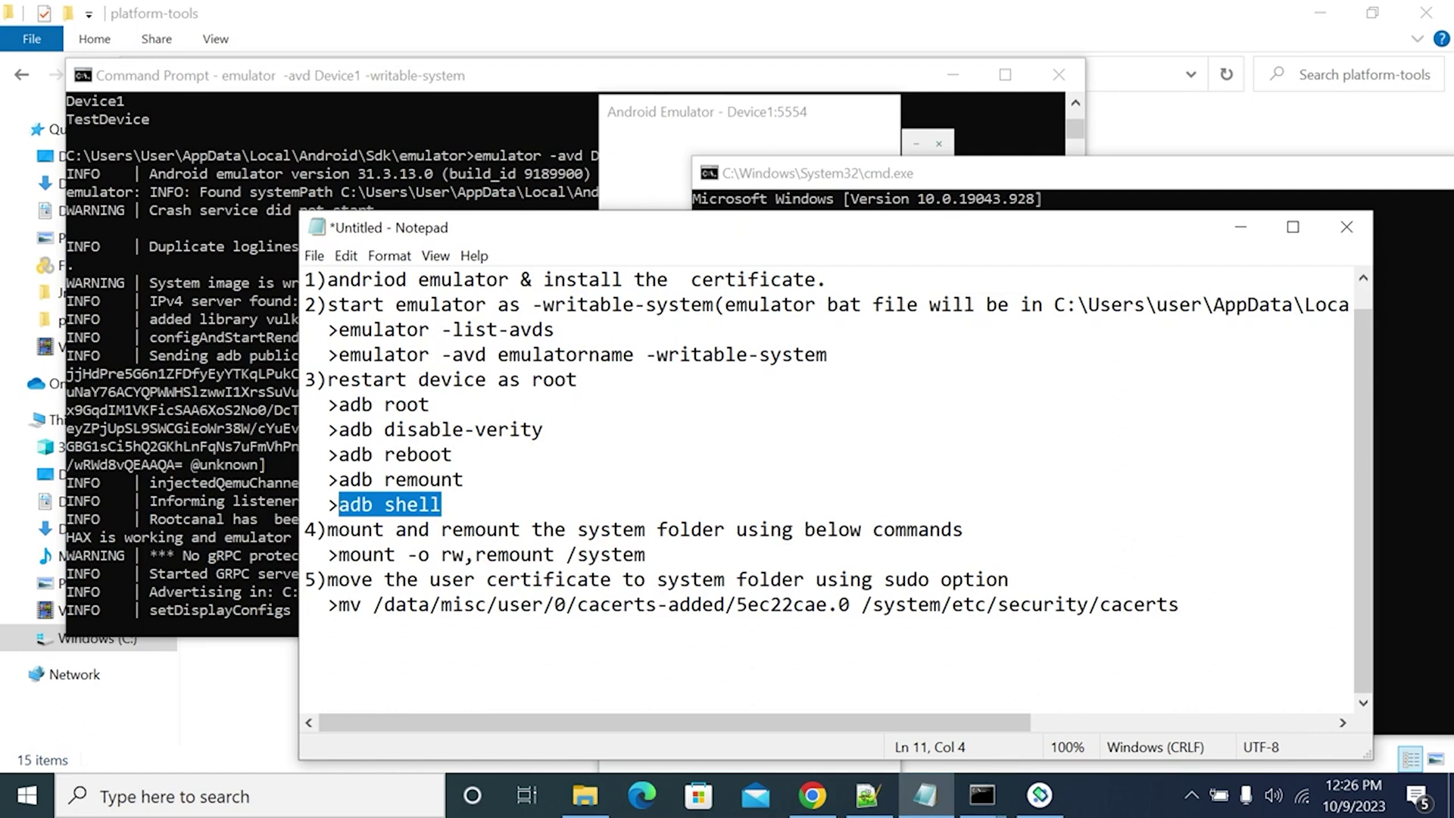
# Step: Copy the adb root command from the restart device section of the notes
pyautogui.hotkey('shift', 'Right')
pyautogui.hotkey('shift', 'Right')
pyautogui.hotkey('shift', 'Right')
pyautogui.hotkey('shift', 'Right')
pyautogui.hotkey('shift', 'Right')
pyautogui.hotkey('shift', 'Right')
pyautogui.hotkey('shift', 'Right')
pyautogui.hotkey('shift', 'Right')
pyautogui.hotkey('ctrl', 'c')
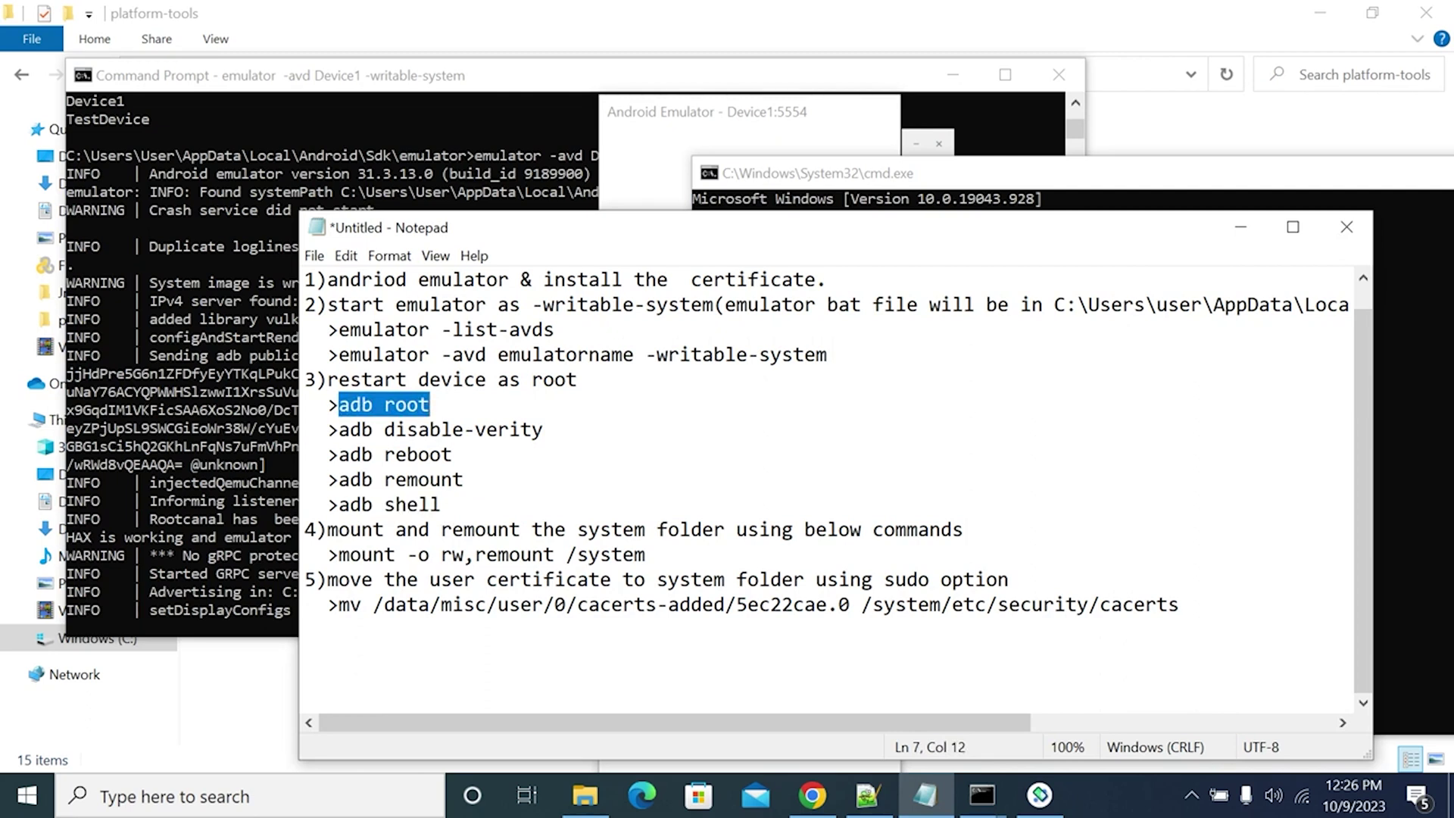
# Step: Run adb root at the C:\Jmeter\platform-tools prompt and repeat it once the Device1 emulator has started
pyautogui.click(792, 173)
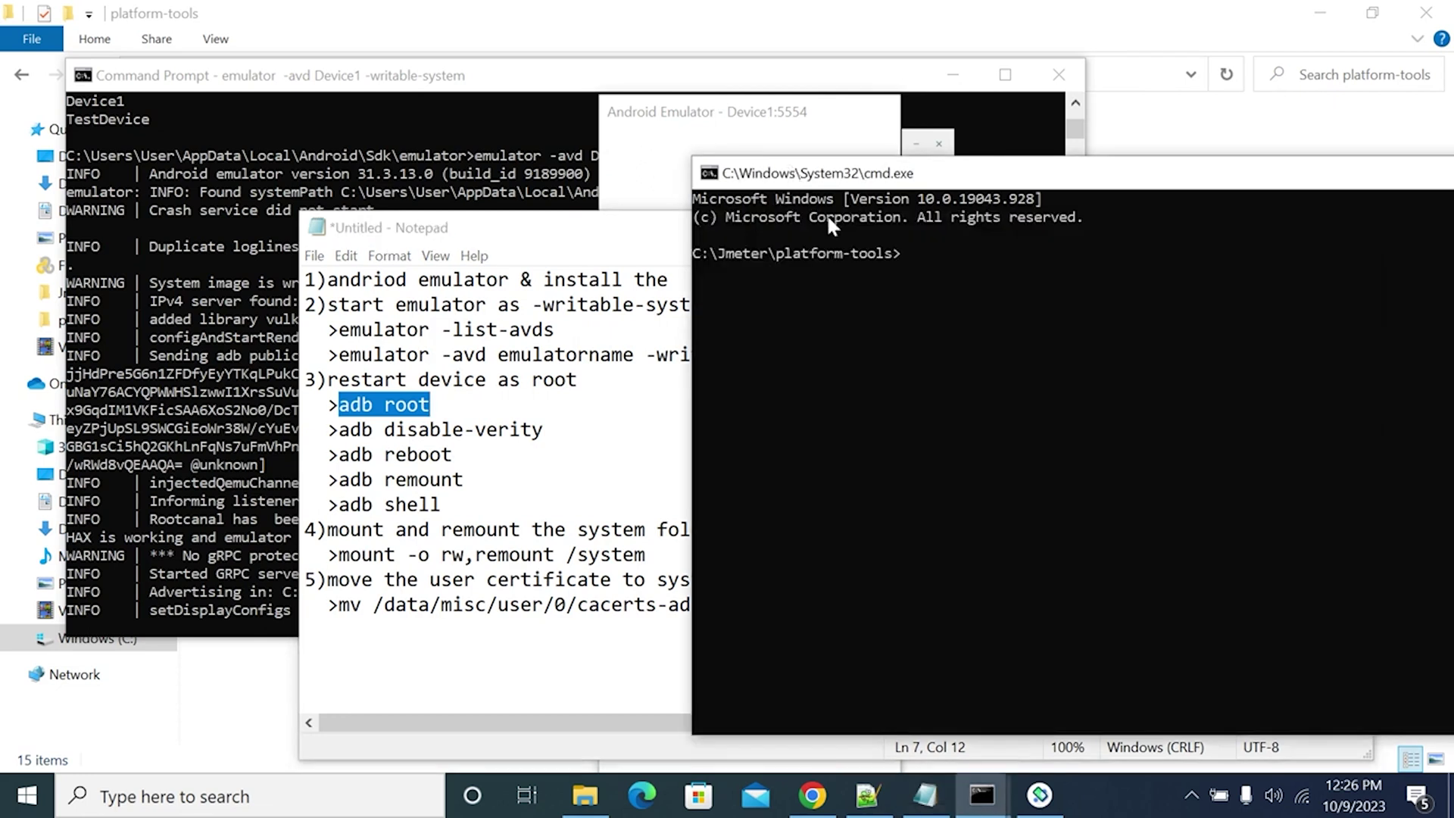
pyautogui.click(674, 114)
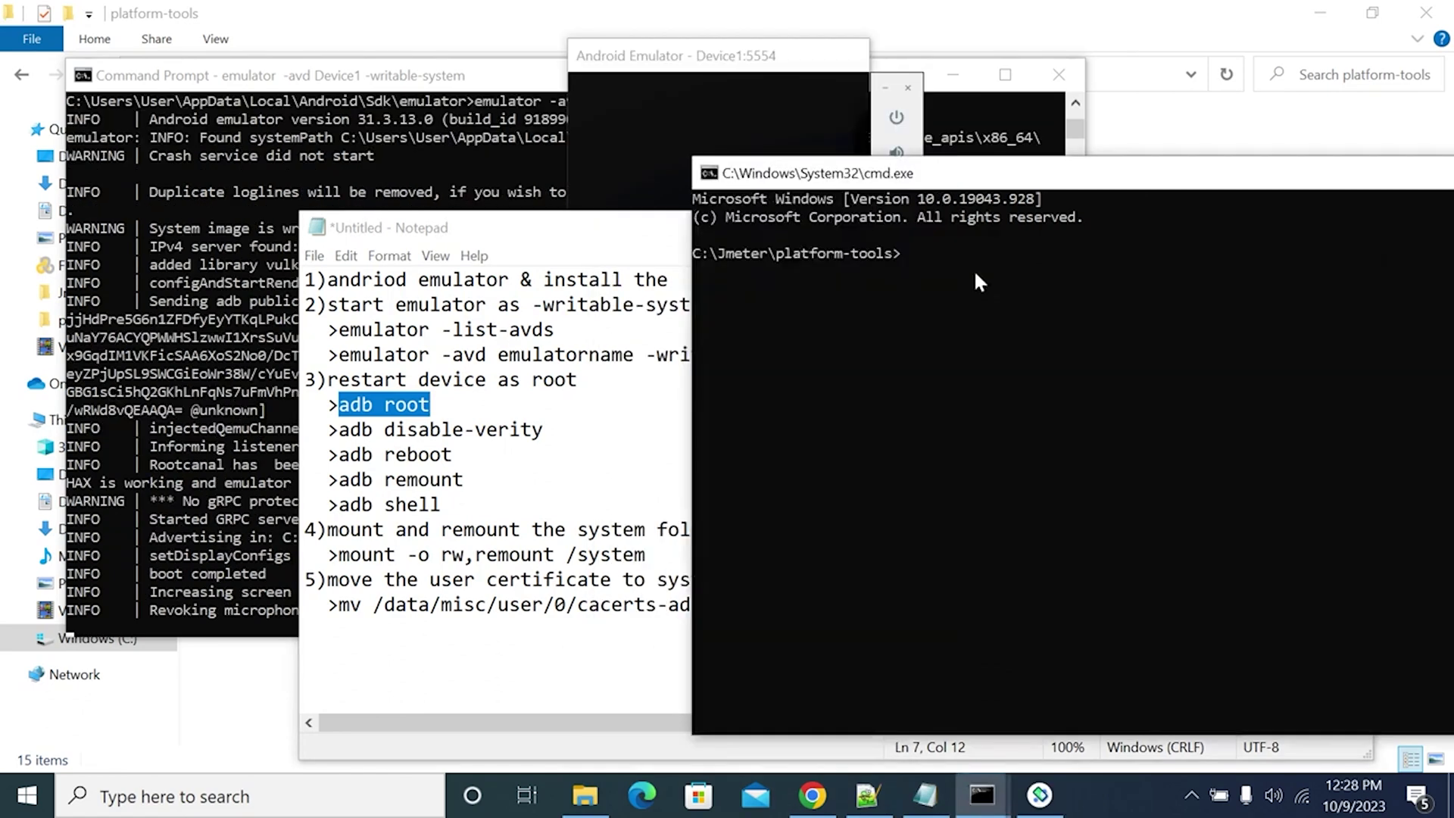
pyautogui.write('adb root')
pyautogui.press('Return')
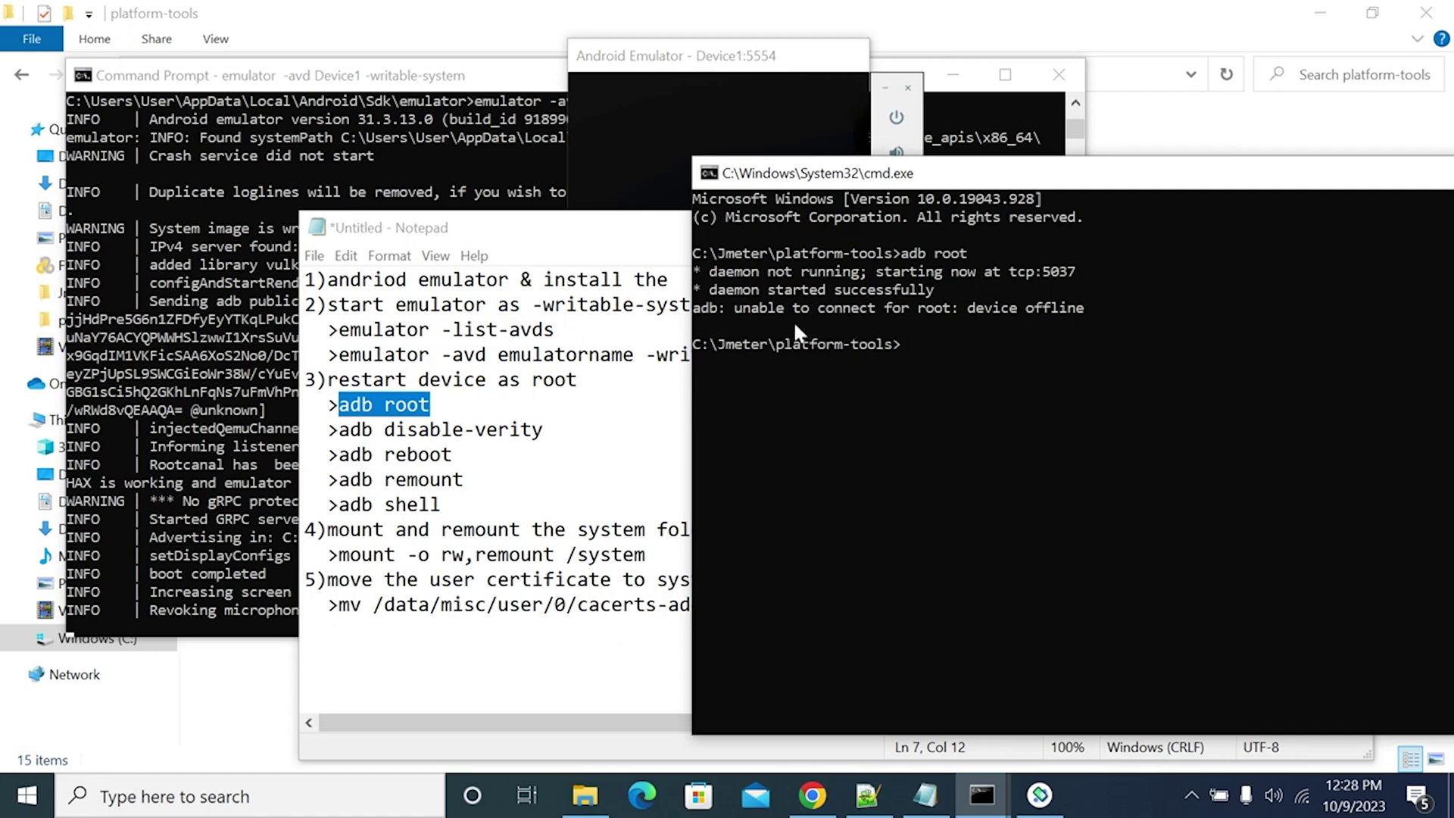
pyautogui.hotkey('ctrl', 'v')
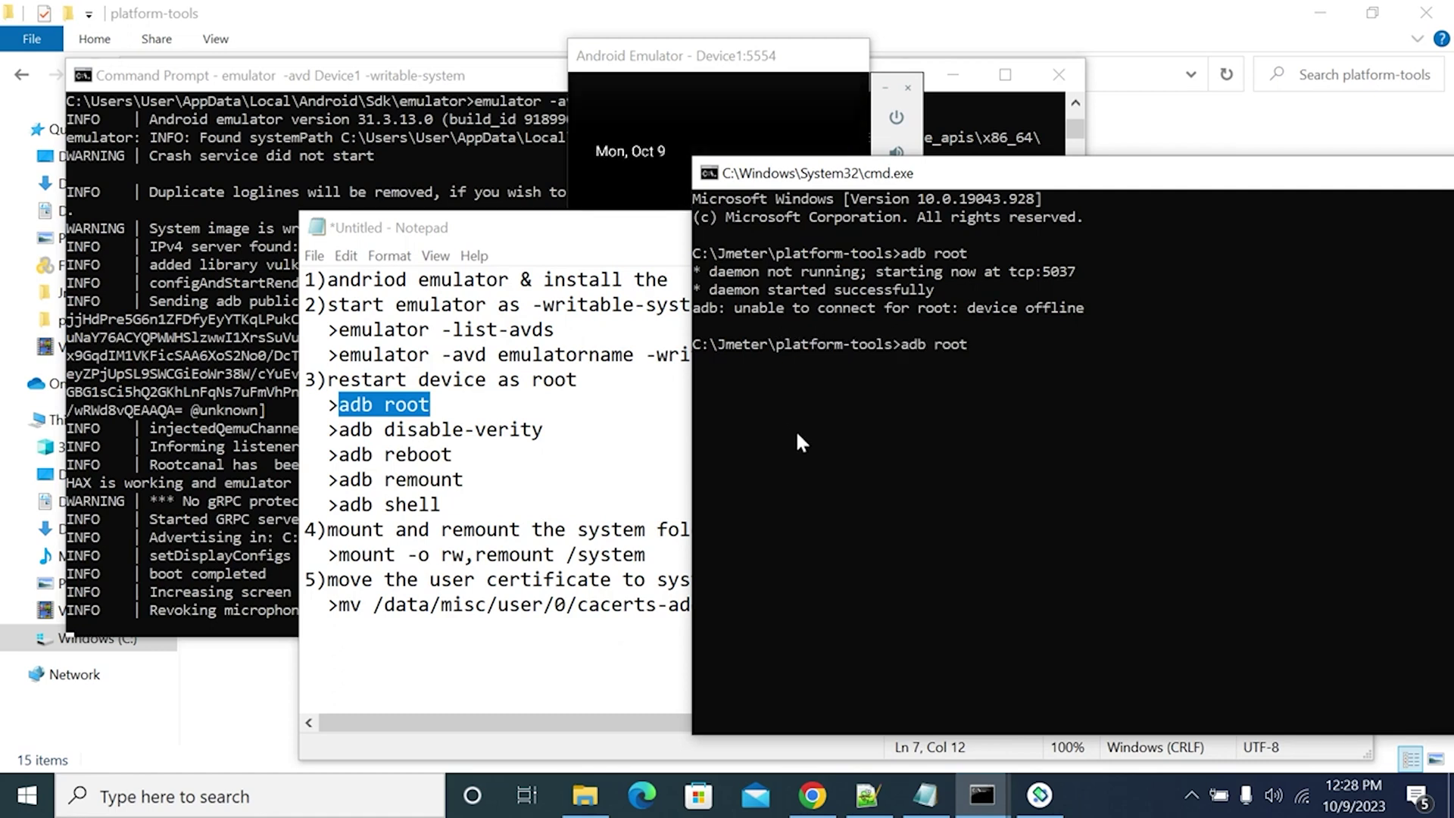
pyautogui.press('Return')
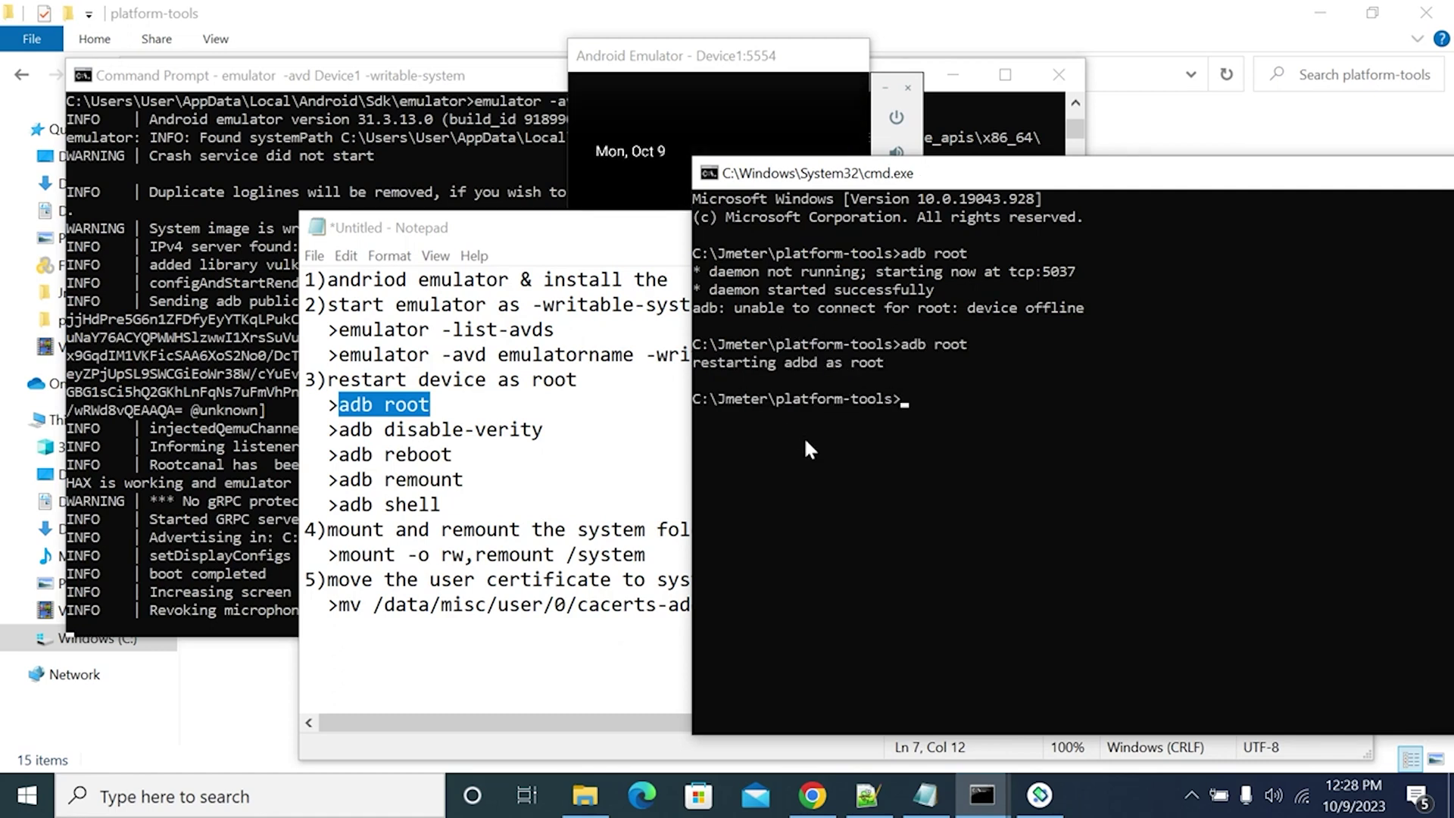
# Step: Examine the output of both adb root attempts and compare it with the state of the Device1 emulator
pyautogui.moveTo(699, 364); pyautogui.dragTo(886, 365)
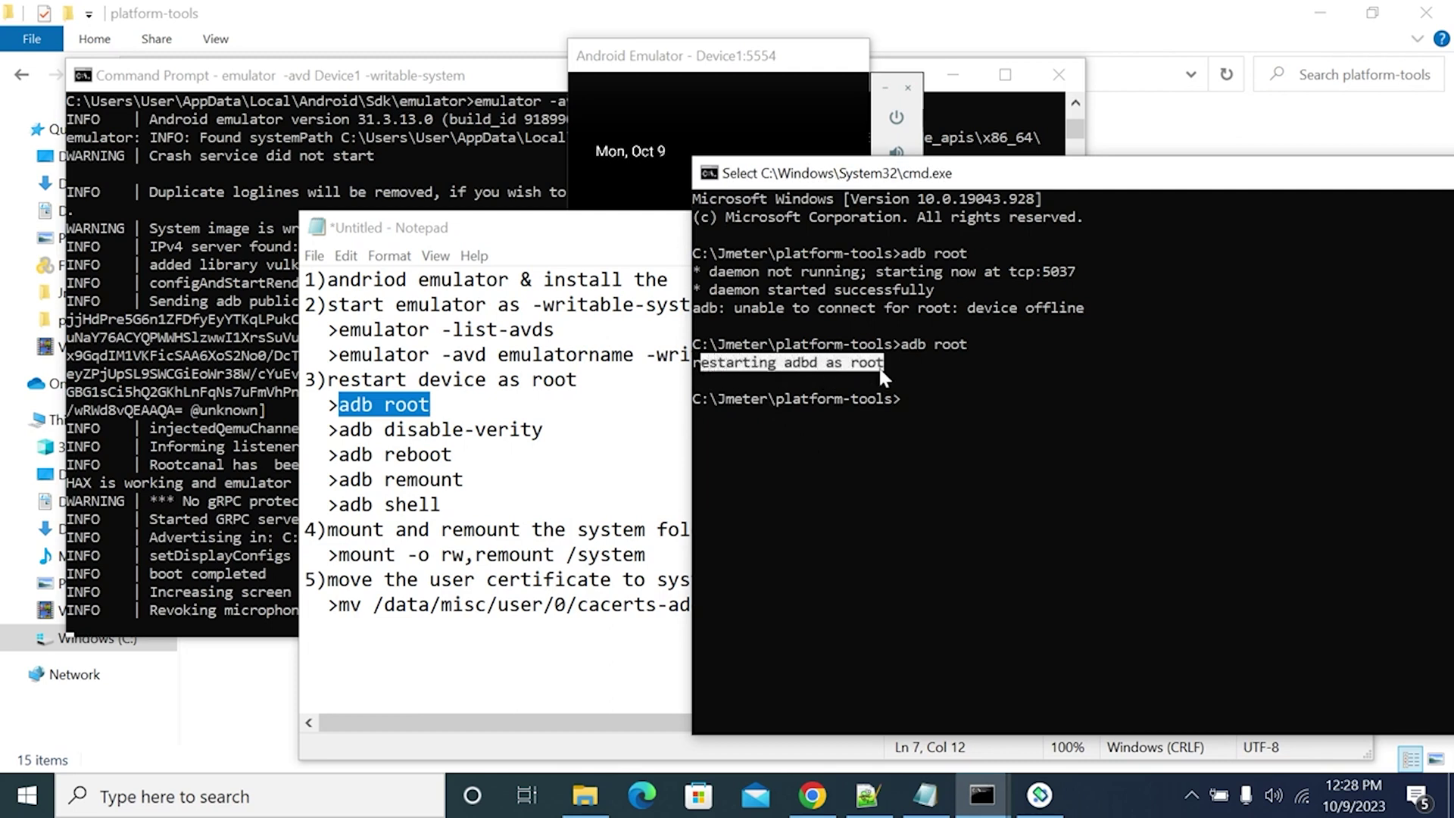
pyautogui.click(689, 61)
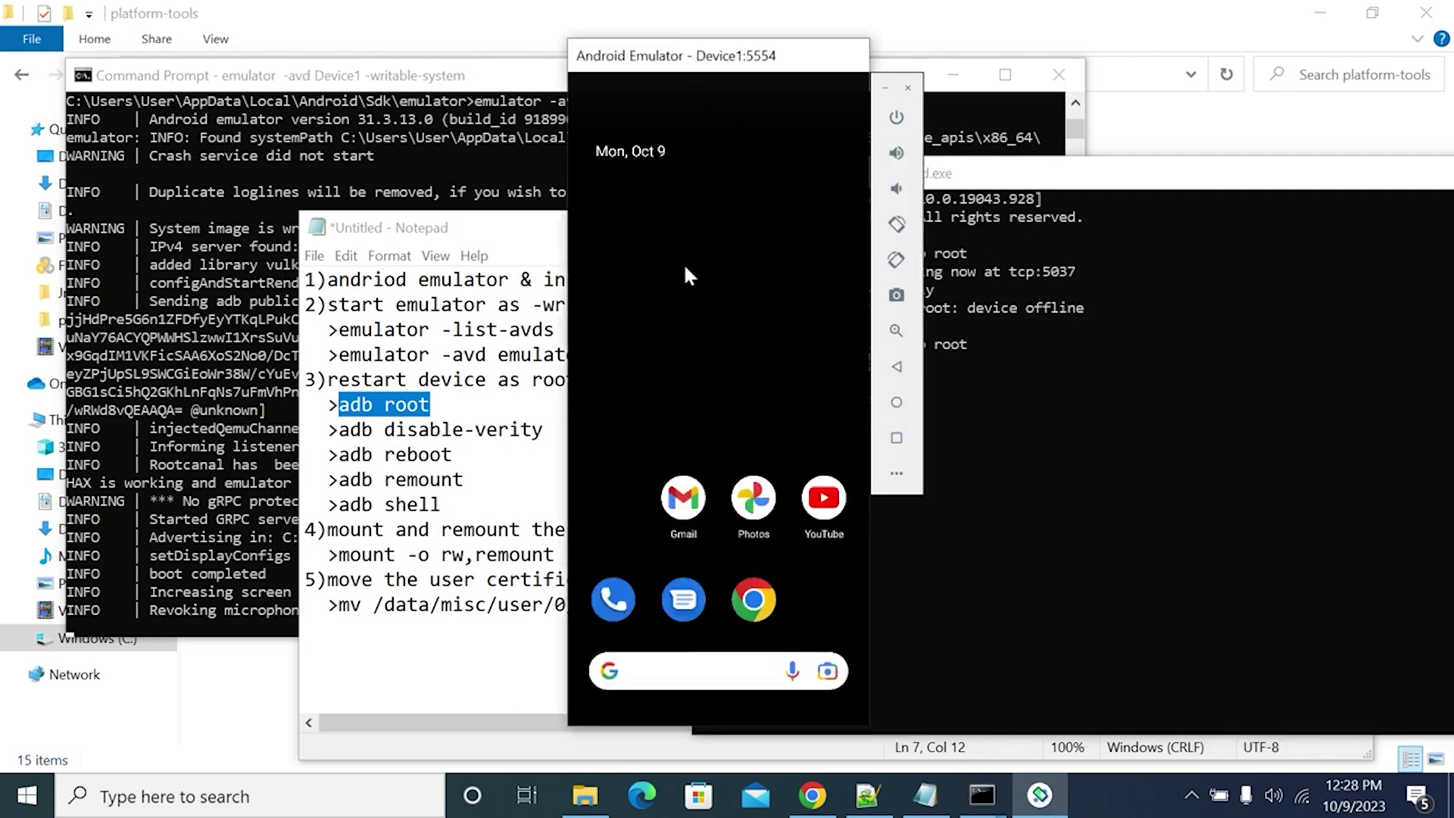
pyautogui.click(1026, 176)
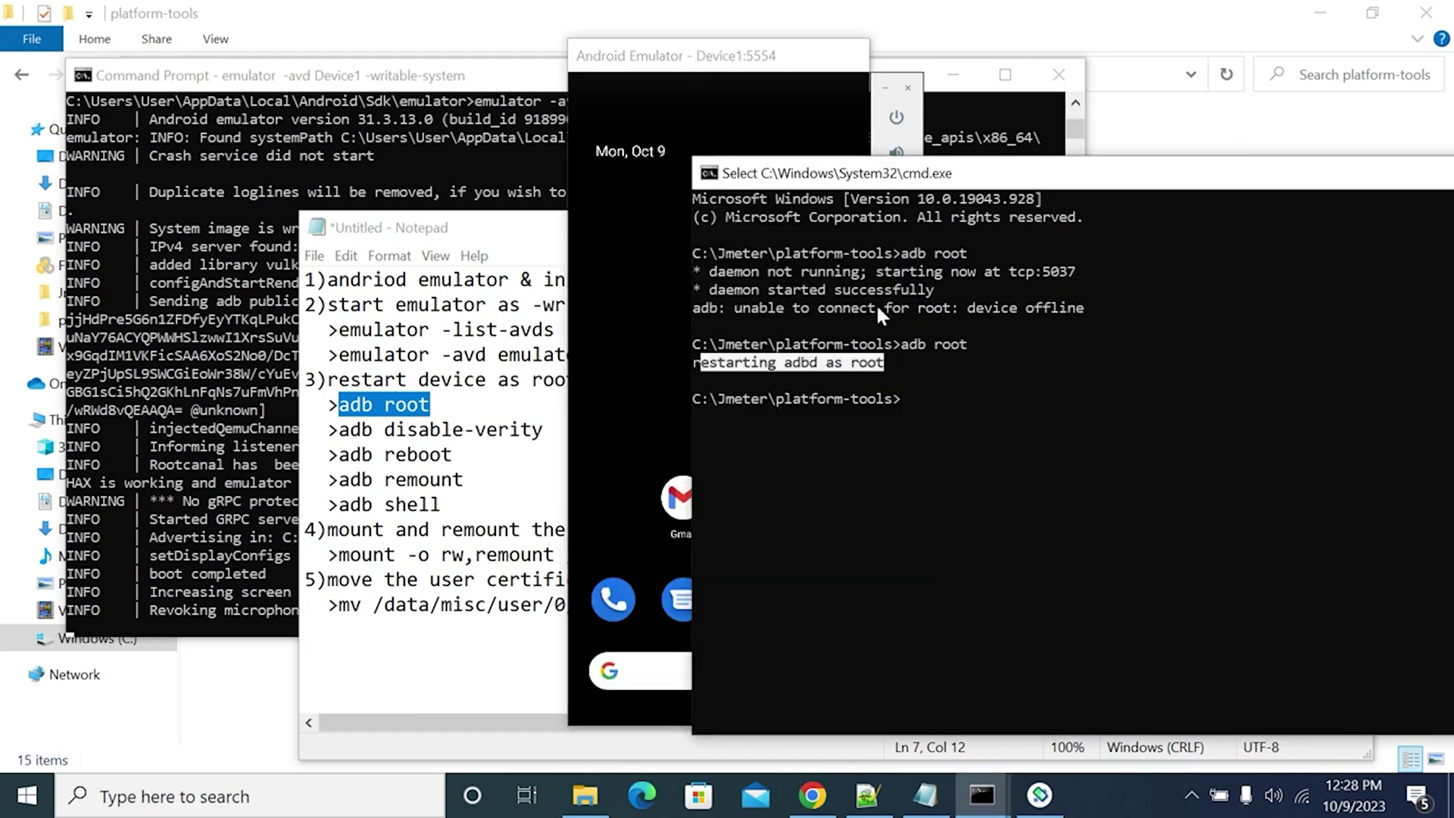
pyautogui.click(629, 126)
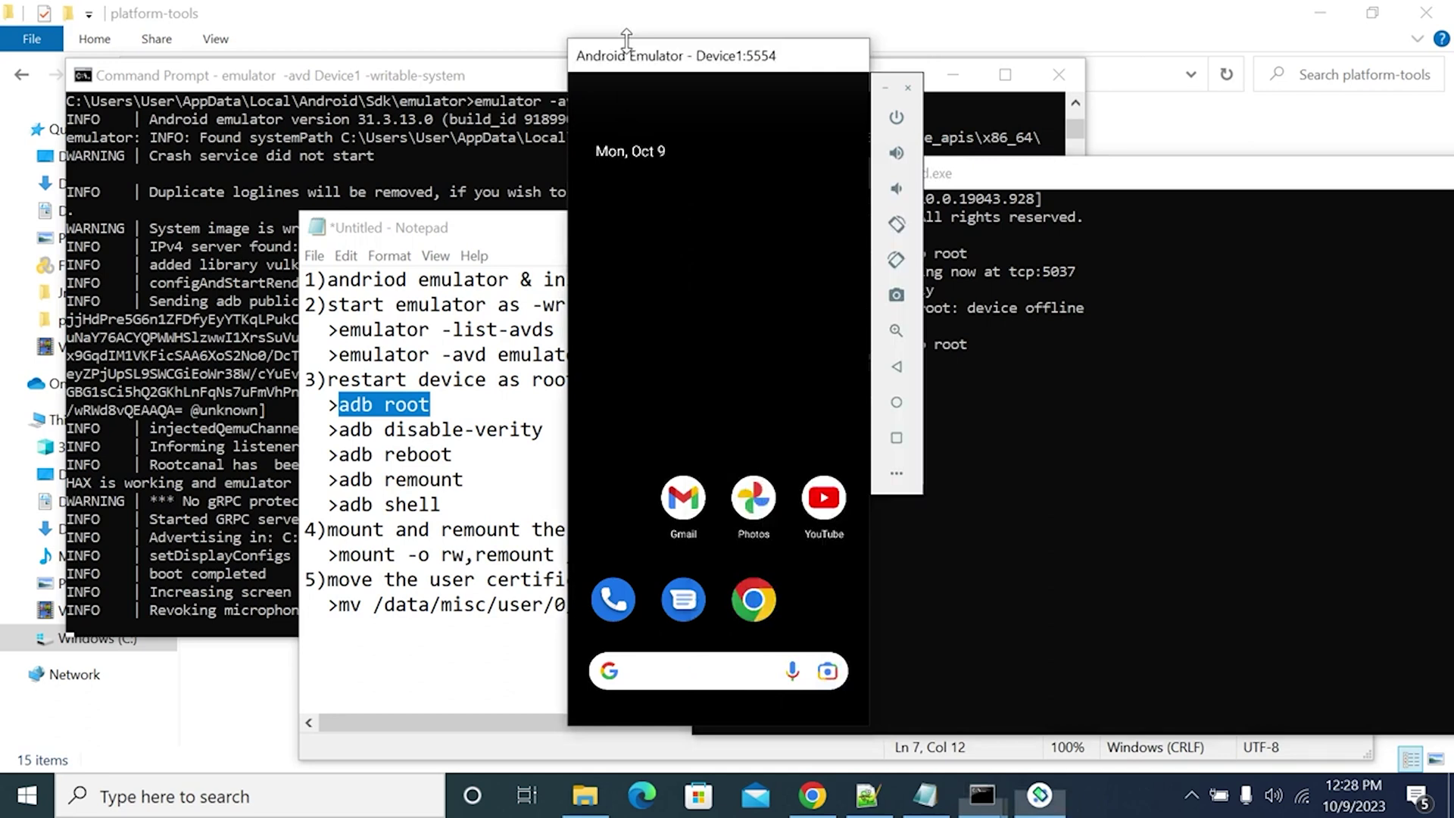
pyautogui.click(1100, 160)
pyautogui.click(713, 308)
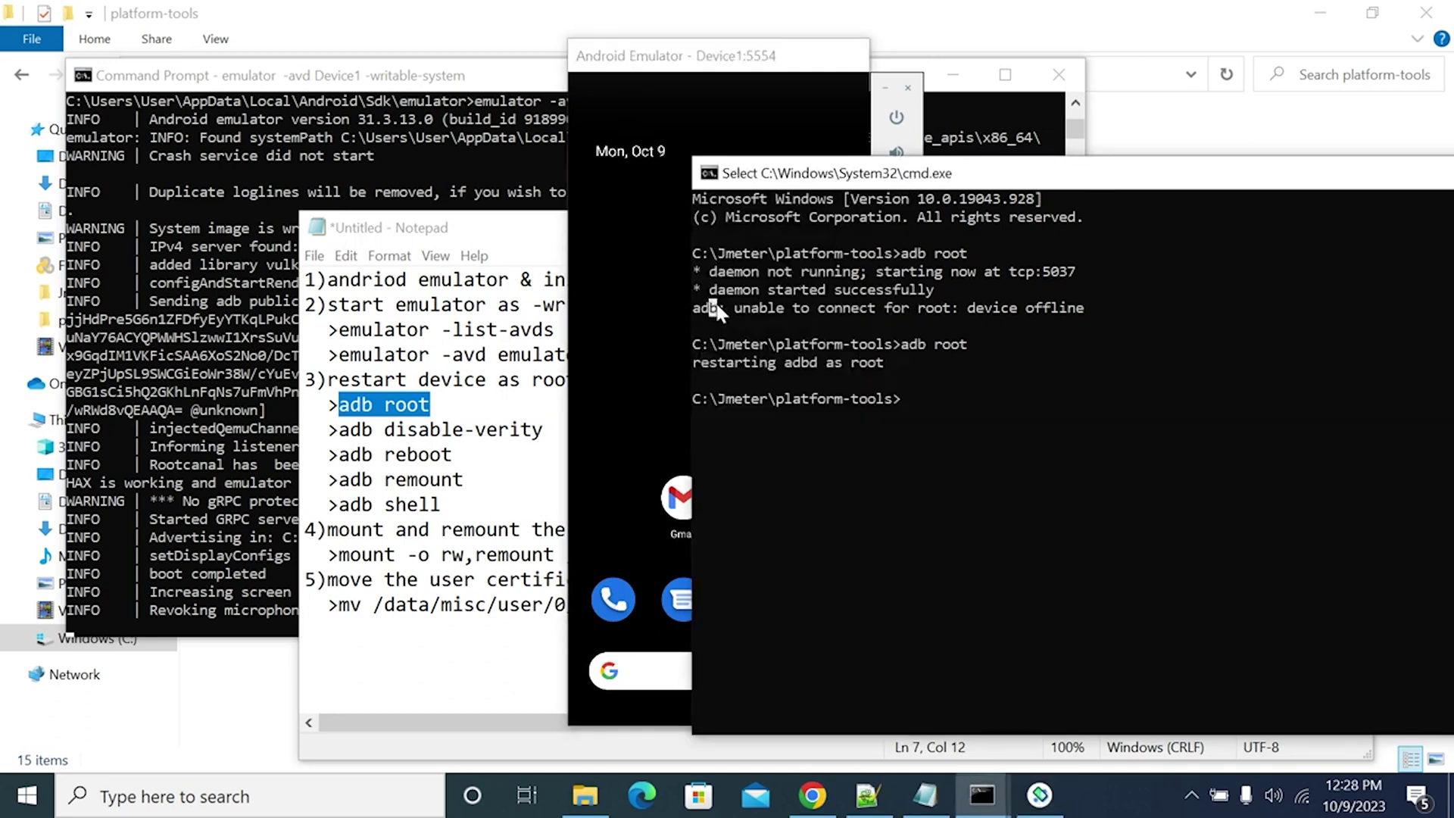
pyautogui.moveTo(718, 311); pyautogui.dragTo(1076, 310)
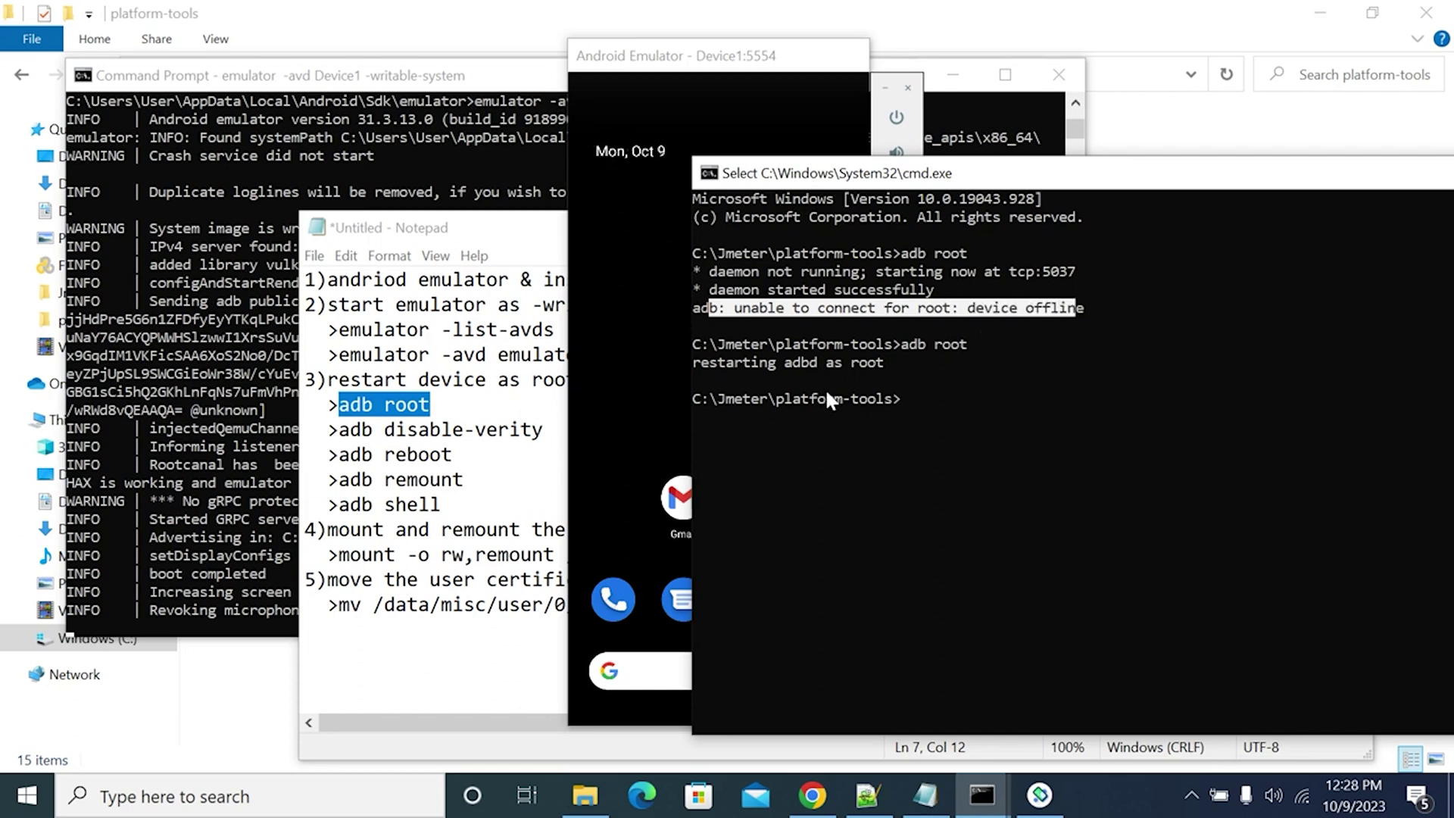
pyautogui.moveTo(716, 363); pyautogui.dragTo(764, 363)
pyautogui.hotkey('ctrl', 'c')
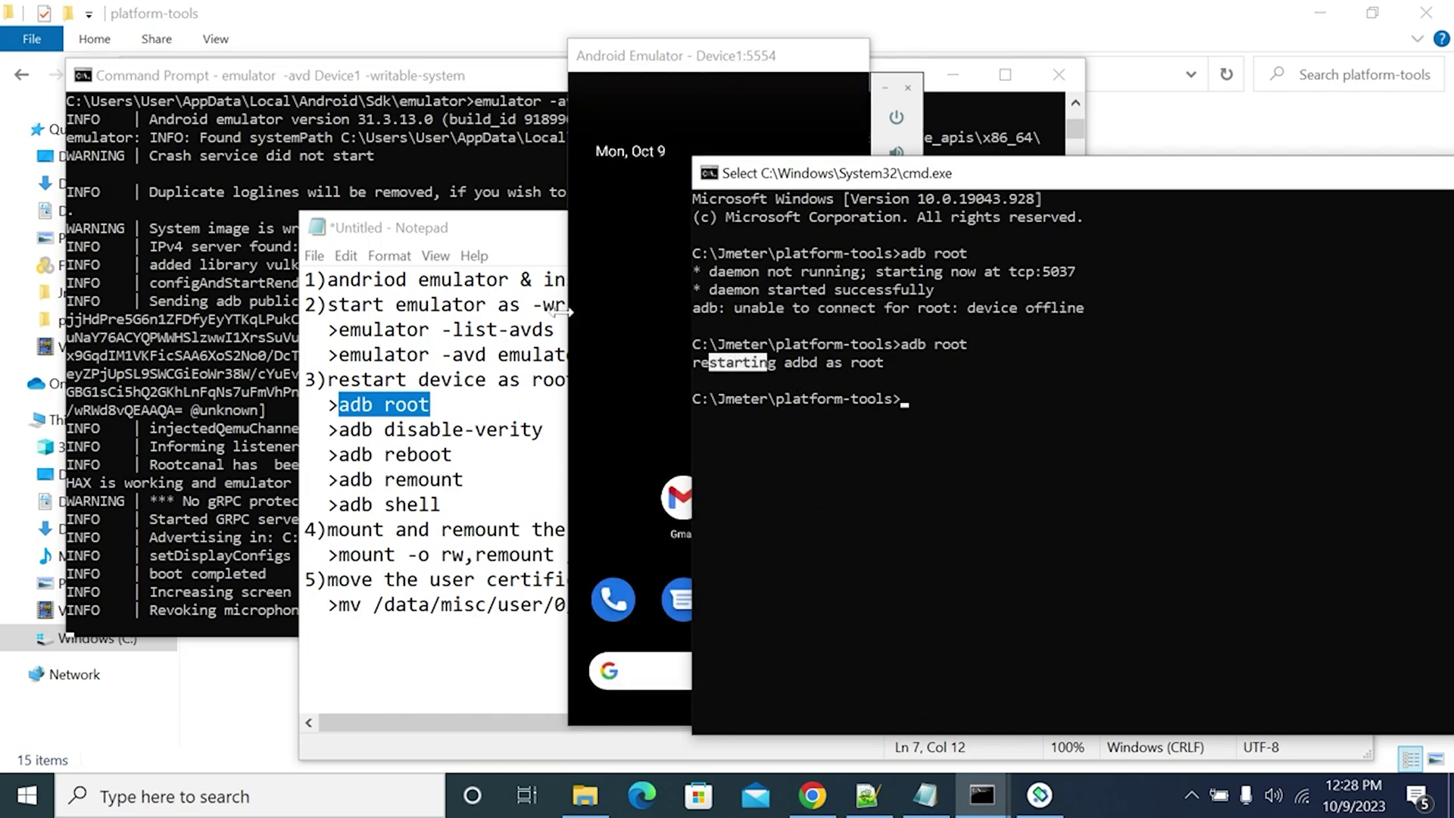
# Step: Select the adb disable-verity command in the notes
pyautogui.click(447, 232)
pyautogui.moveTo(339, 429); pyautogui.dragTo(544, 430)
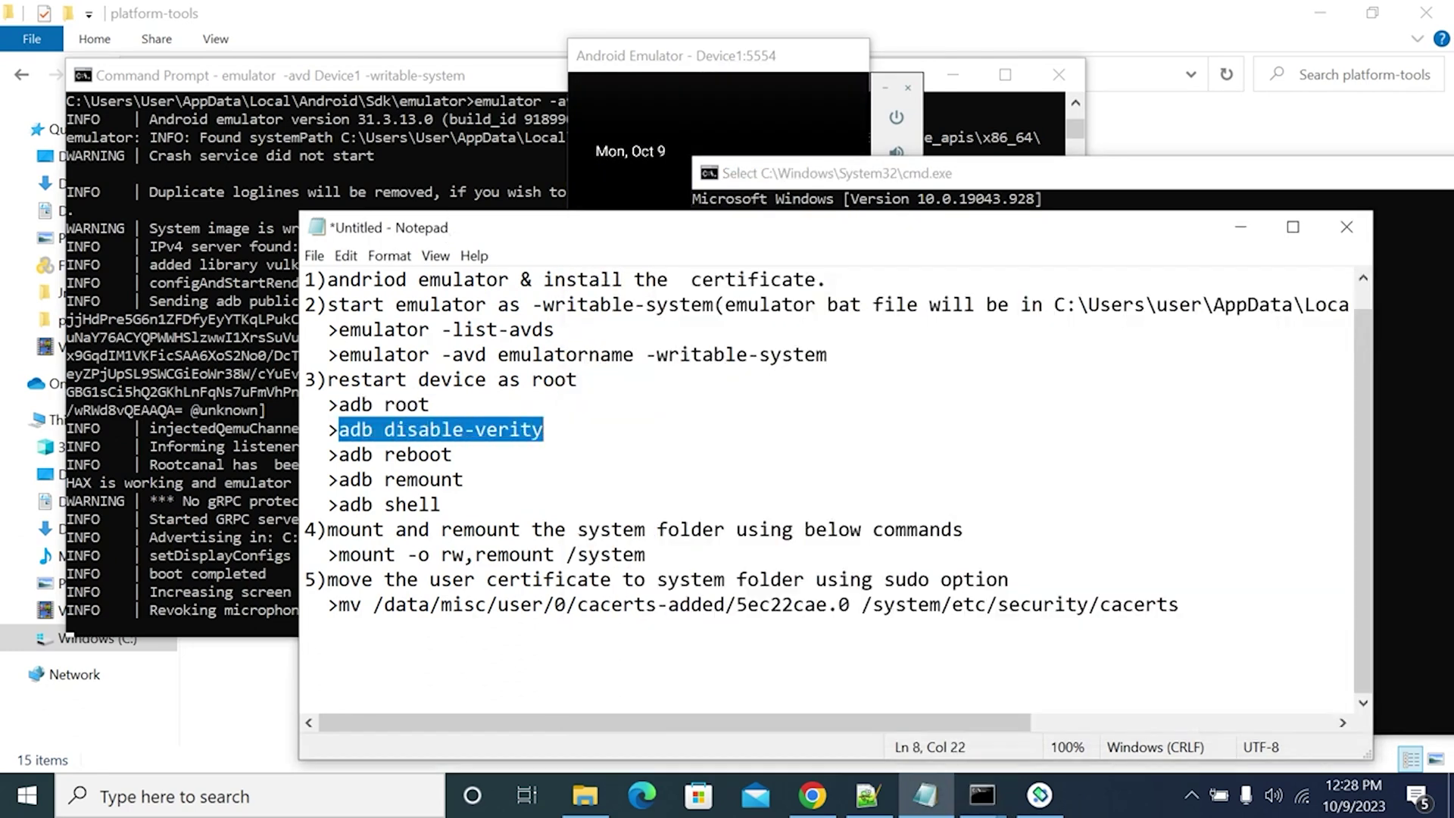
pyautogui.click(918, 176)
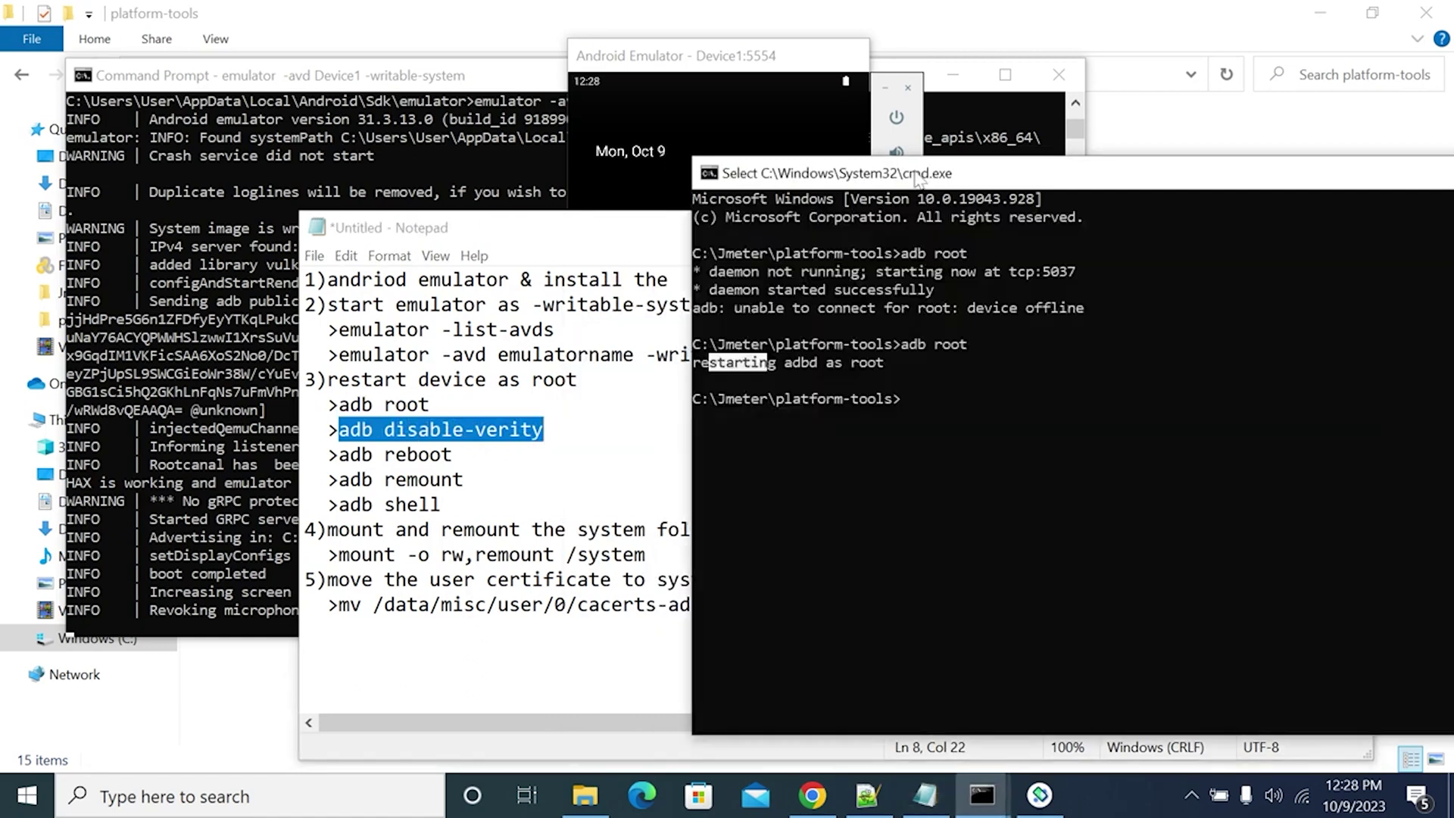
pyautogui.rightClick(956, 427)
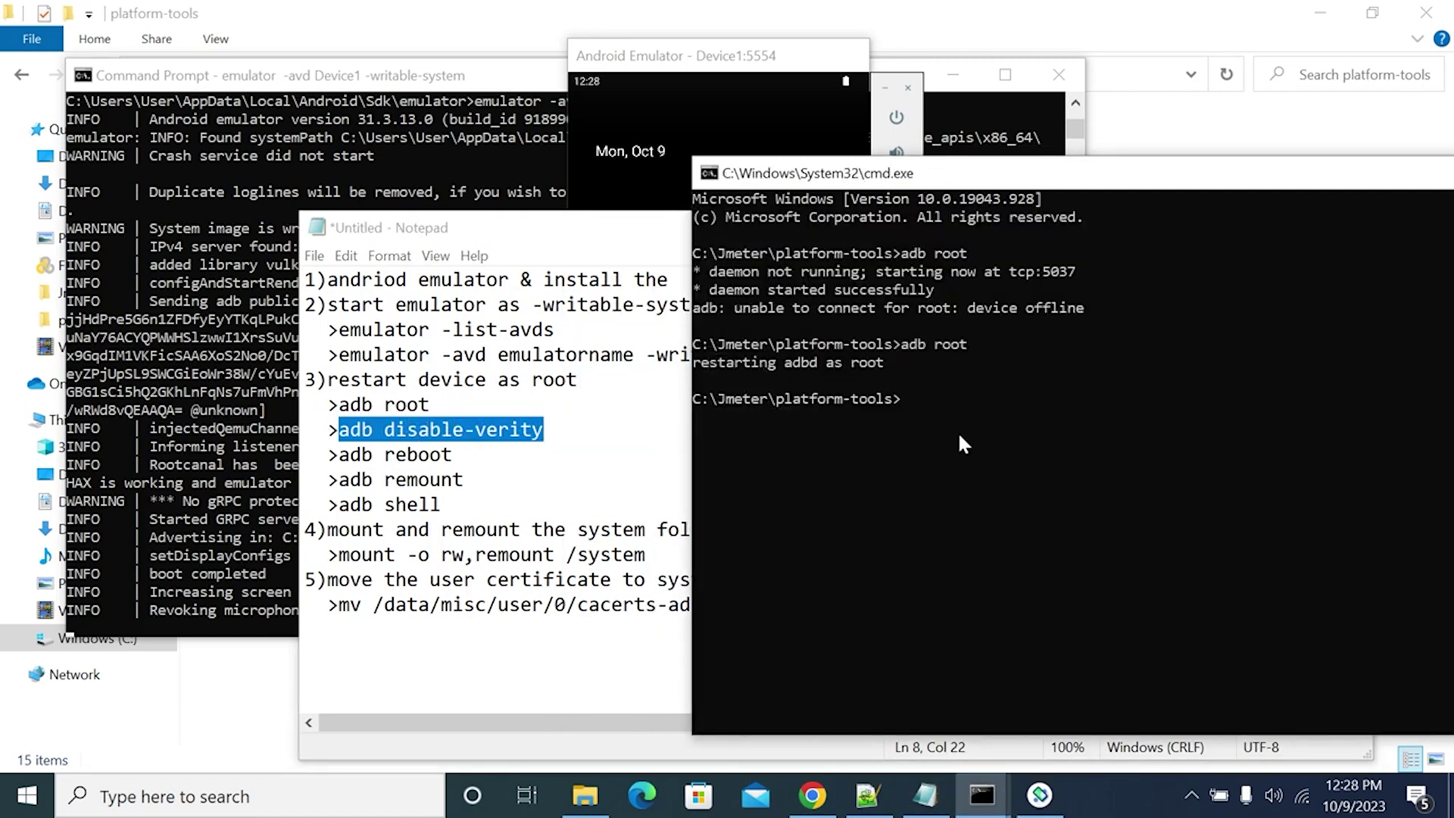
pyautogui.rightClick(958, 430)
pyautogui.press('BackSpace')
pyautogui.press('BackSpace')
pyautogui.press('BackSpace')
pyautogui.press('BackSpace')
pyautogui.press('BackSpace')
pyautogui.press('BackSpace')
pyautogui.press('BackSpace')
pyautogui.press('Return')
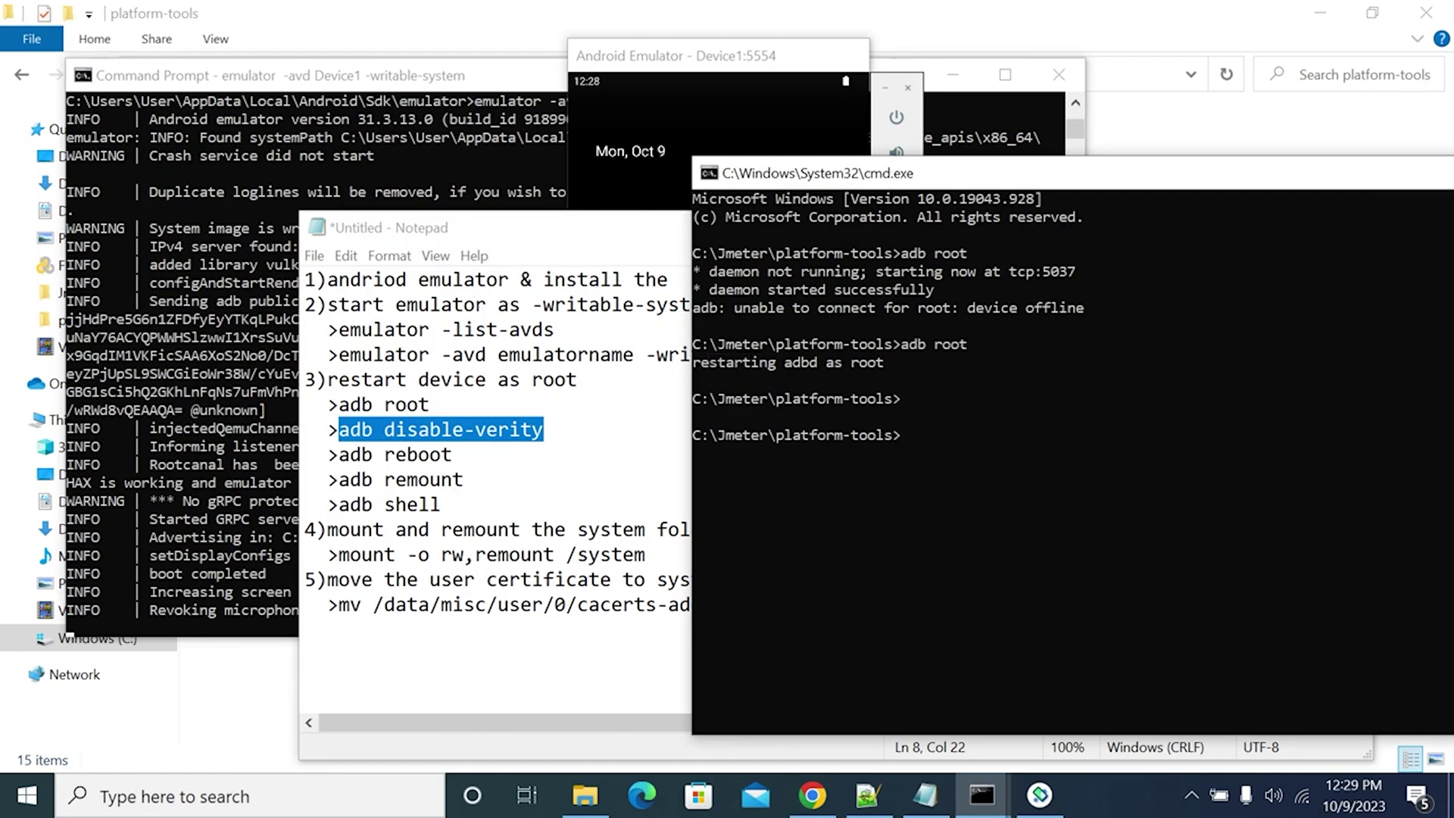
# Step: Copy the selected adb disable-verity command from the notes, run it at the platform-tools prompt and check the output
pyautogui.hotkey('alt', 'Tab')
pyautogui.hotkey('ctrl', 'c')
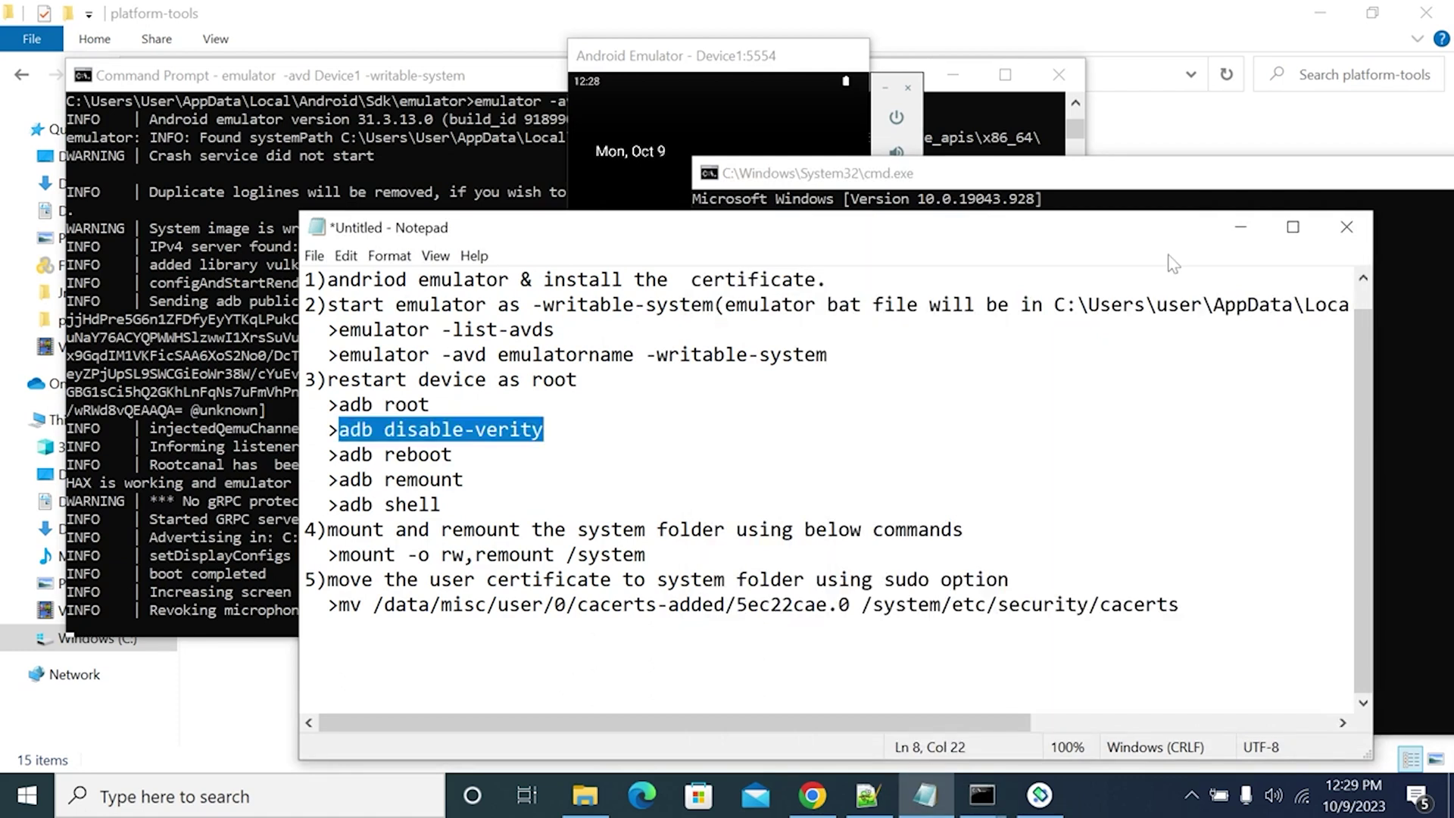
pyautogui.hotkey('alt', 'Tab')
pyautogui.hotkey('ctrl', 'v')
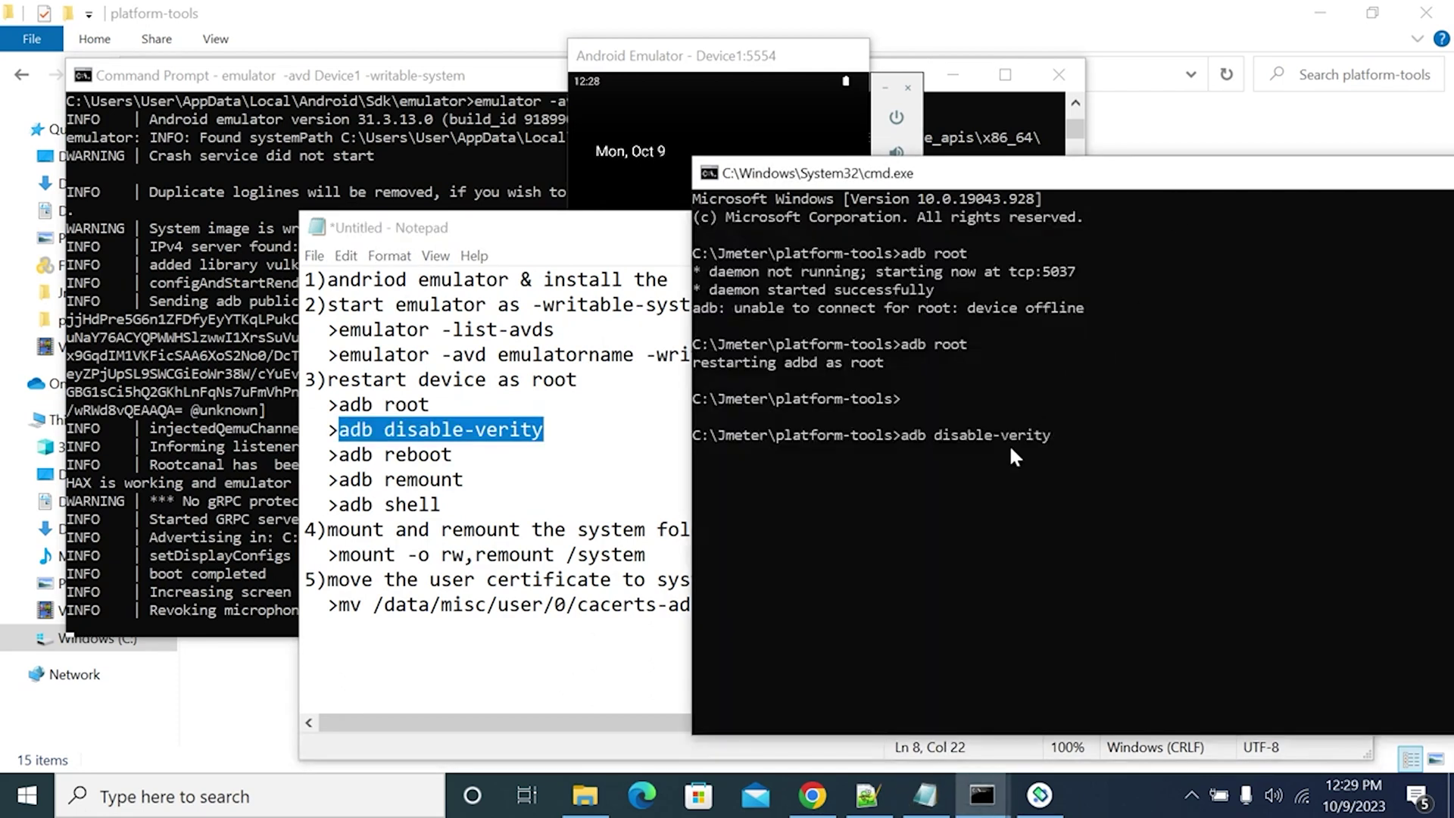
pyautogui.press('Return')
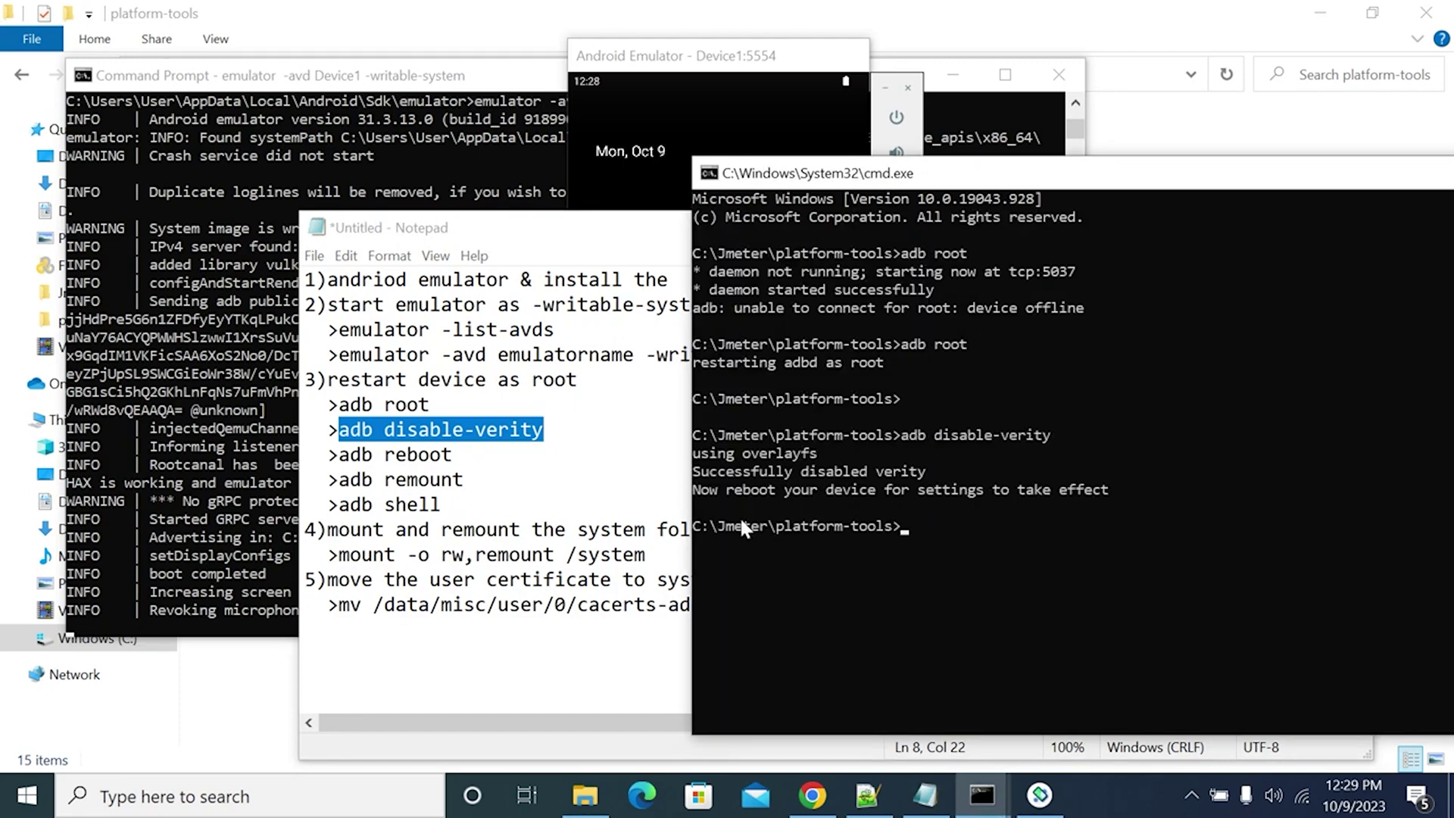
pyautogui.moveTo(707, 490); pyautogui.dragTo(1134, 491)
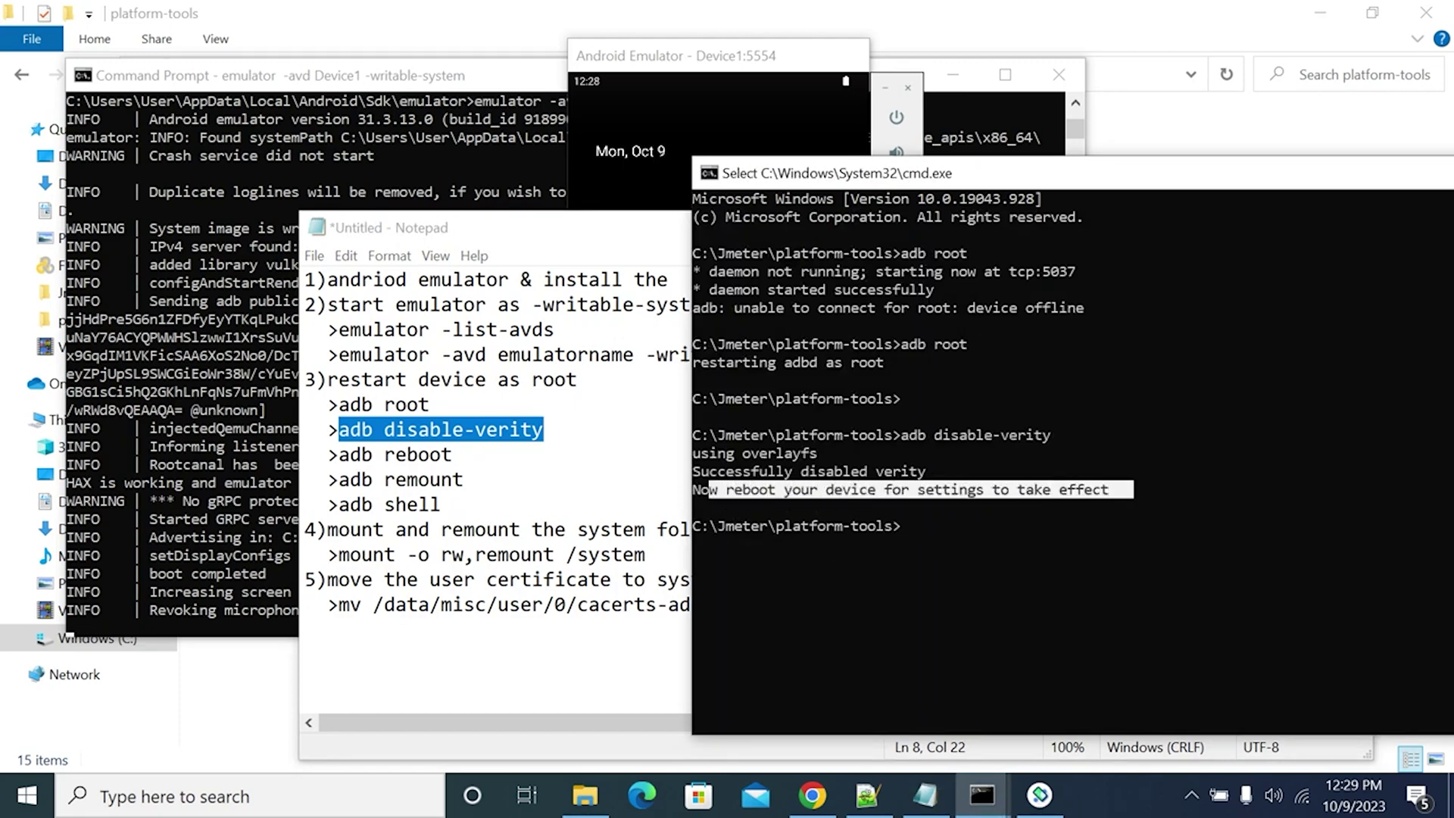
pyautogui.moveTo(339, 454); pyautogui.dragTo(452, 454)
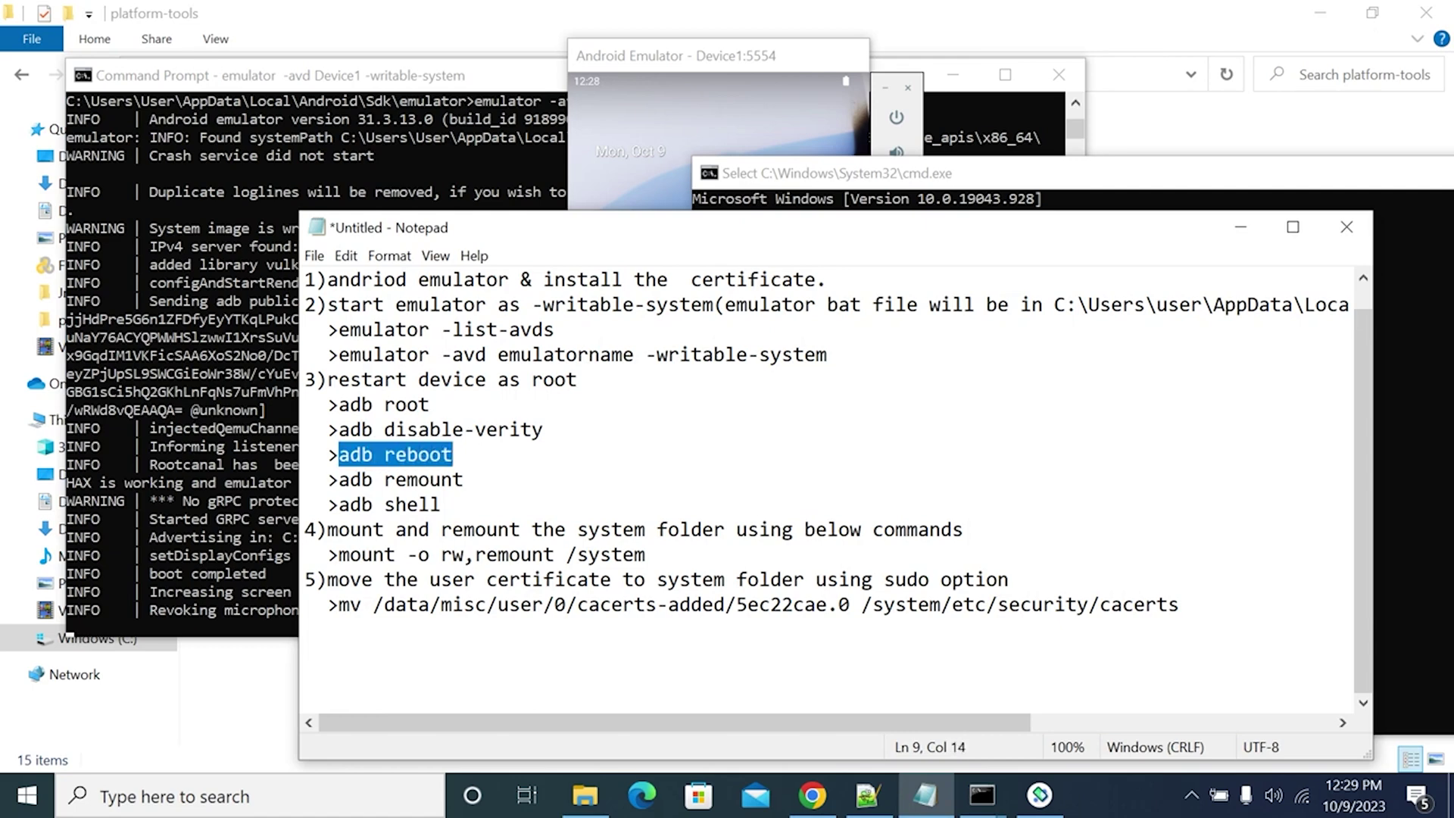
pyautogui.click(991, 177)
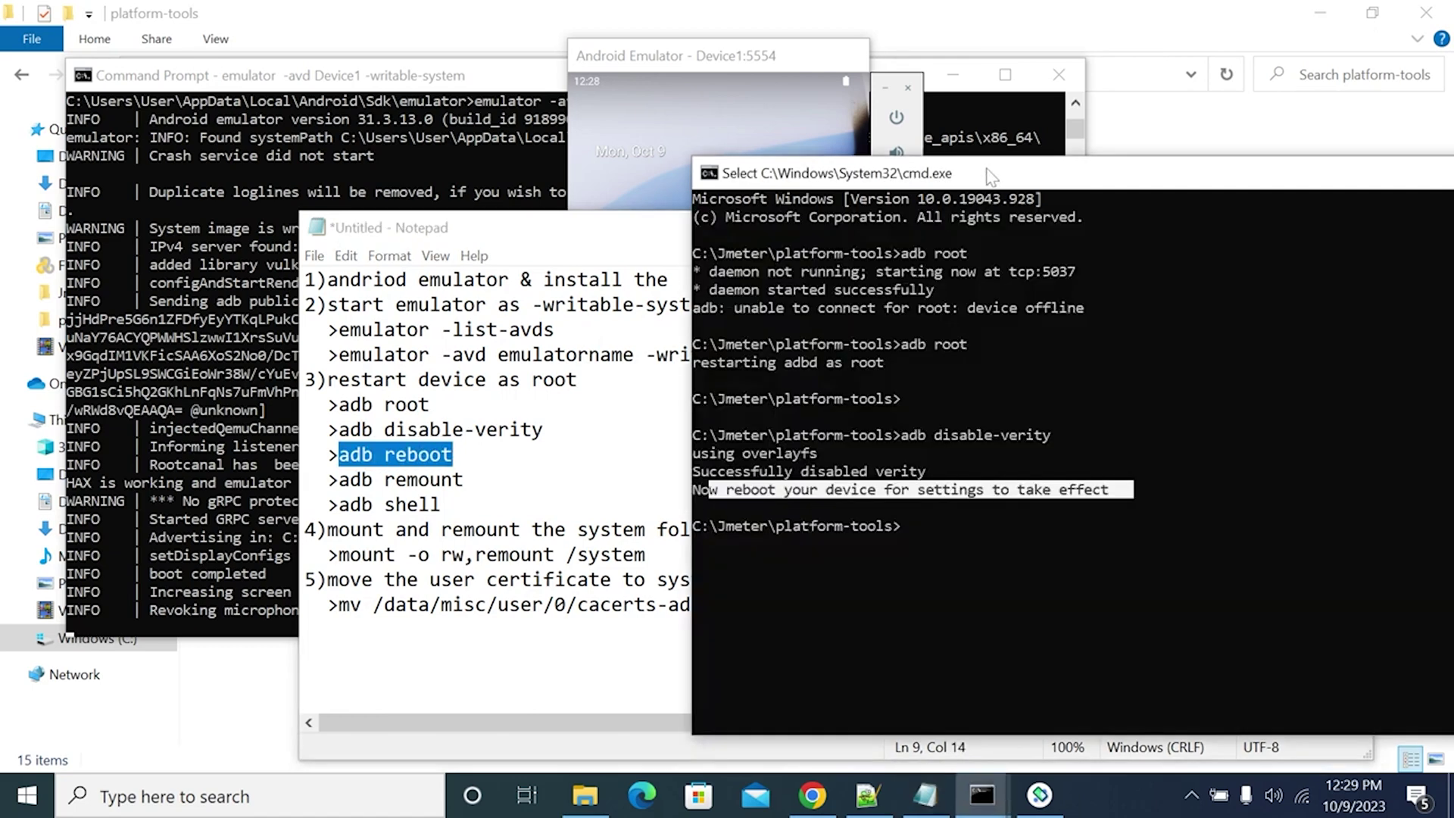
pyautogui.click(997, 536)
pyautogui.rightClick(996, 536)
pyautogui.press('BackSpace')
pyautogui.press('BackSpace')
pyautogui.press('BackSpace')
pyautogui.press('BackSpace')
pyautogui.press('BackSpace')
pyautogui.press('BackSpace')
pyautogui.press('BackSpace')
pyautogui.press('BackSpace')
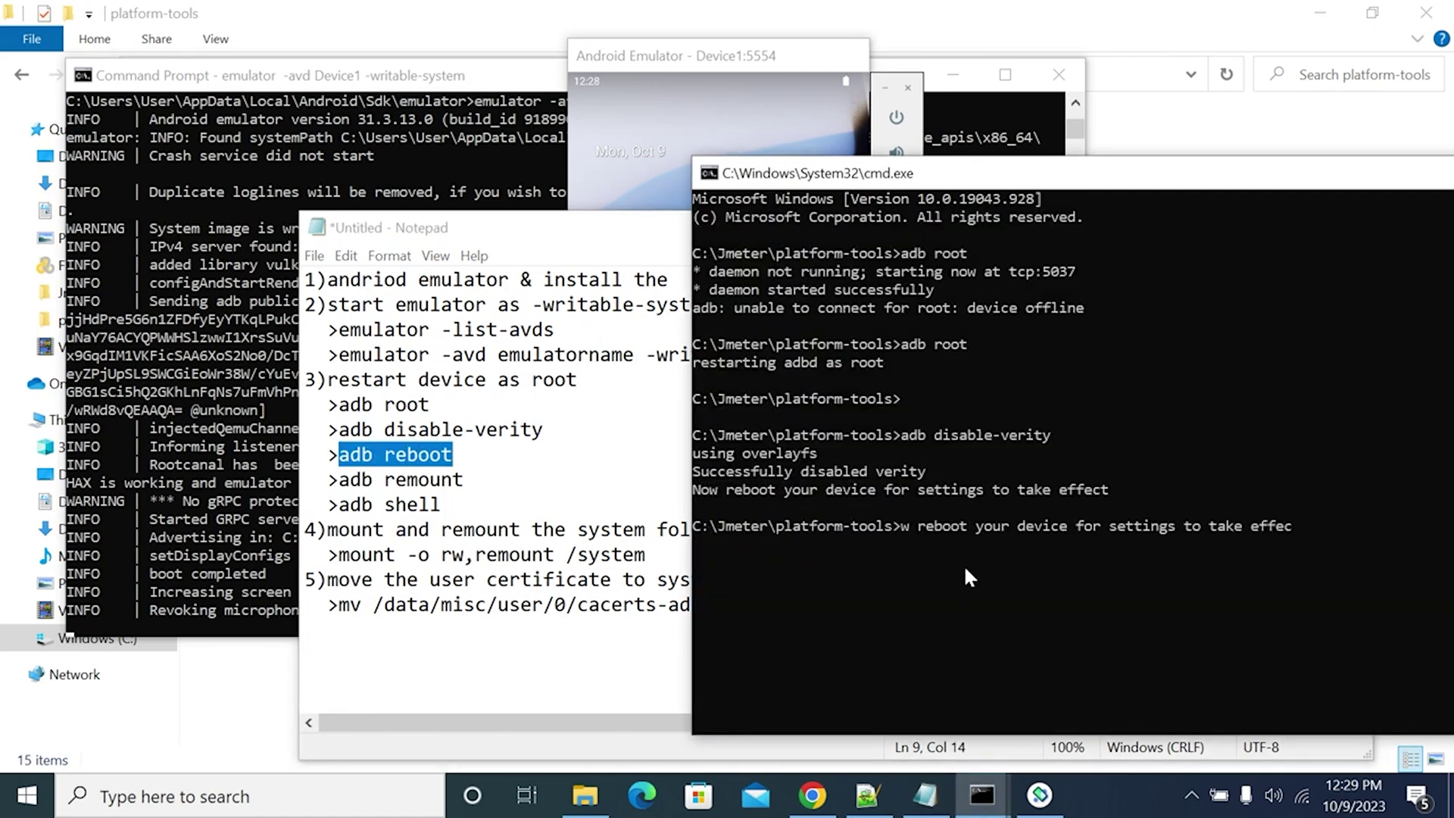
pyautogui.press('BackSpace')
pyautogui.press('BackSpace')
pyautogui.press('BackSpace')
pyautogui.press('BackSpace')
pyautogui.press('BackSpace')
pyautogui.press('BackSpace')
pyautogui.press('BackSpace')
pyautogui.press('BackSpace')
pyautogui.press('BackSpace')
pyautogui.press('BackSpace')
pyautogui.press('BackSpace')
pyautogui.press('BackSpace')
pyautogui.press('BackSpace')
pyautogui.press('BackSpace')
pyautogui.press('BackSpace')
pyautogui.press('BackSpace')
pyautogui.press('BackSpace')
pyautogui.press('BackSpace')
pyautogui.press('BackSpace')
pyautogui.press('BackSpace')
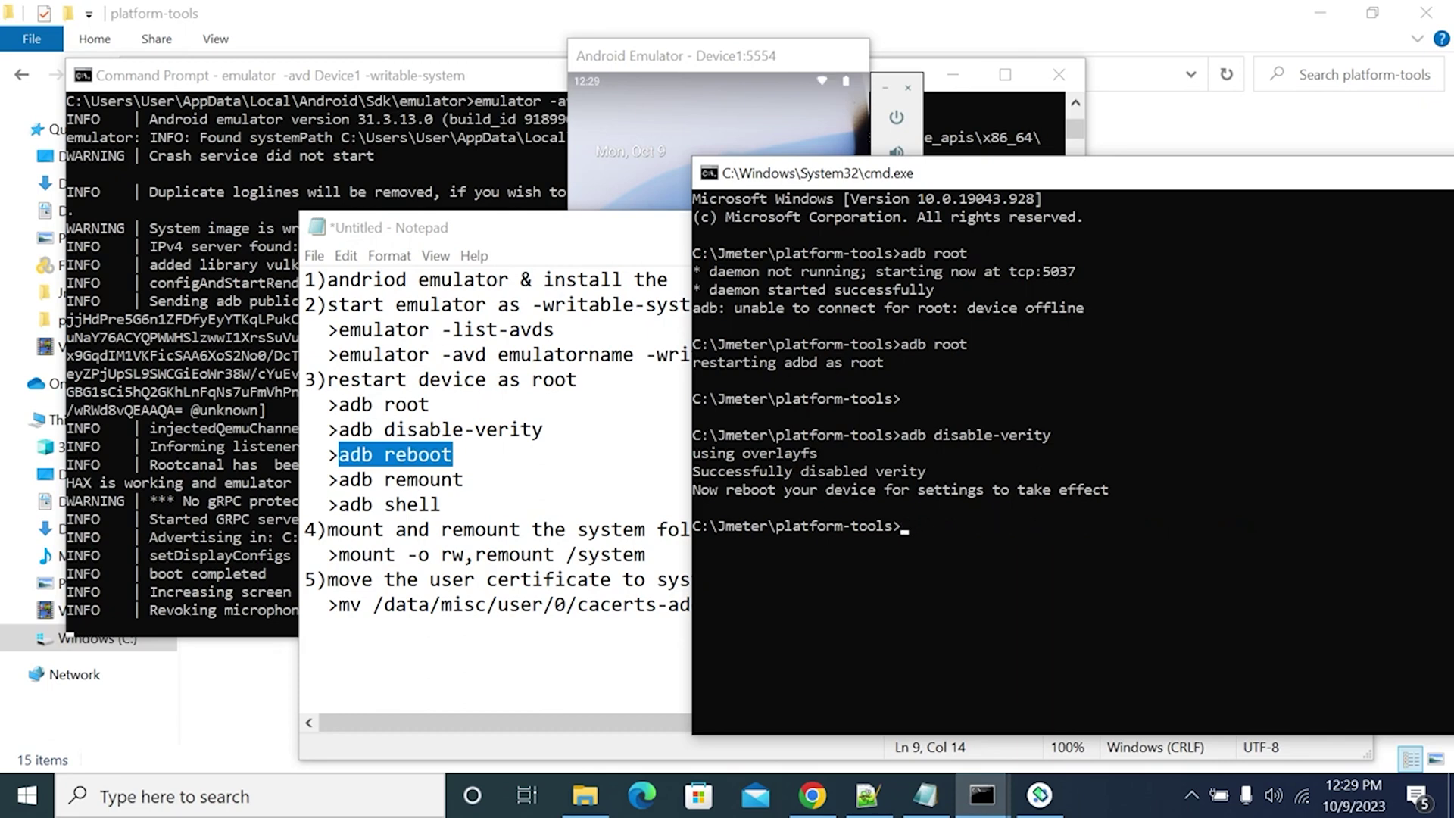
# Step: Copy adb reboot from the notes and run it at the platform-tools prompt to restart the emulator
pyautogui.hotkey('alt', 'Tab')
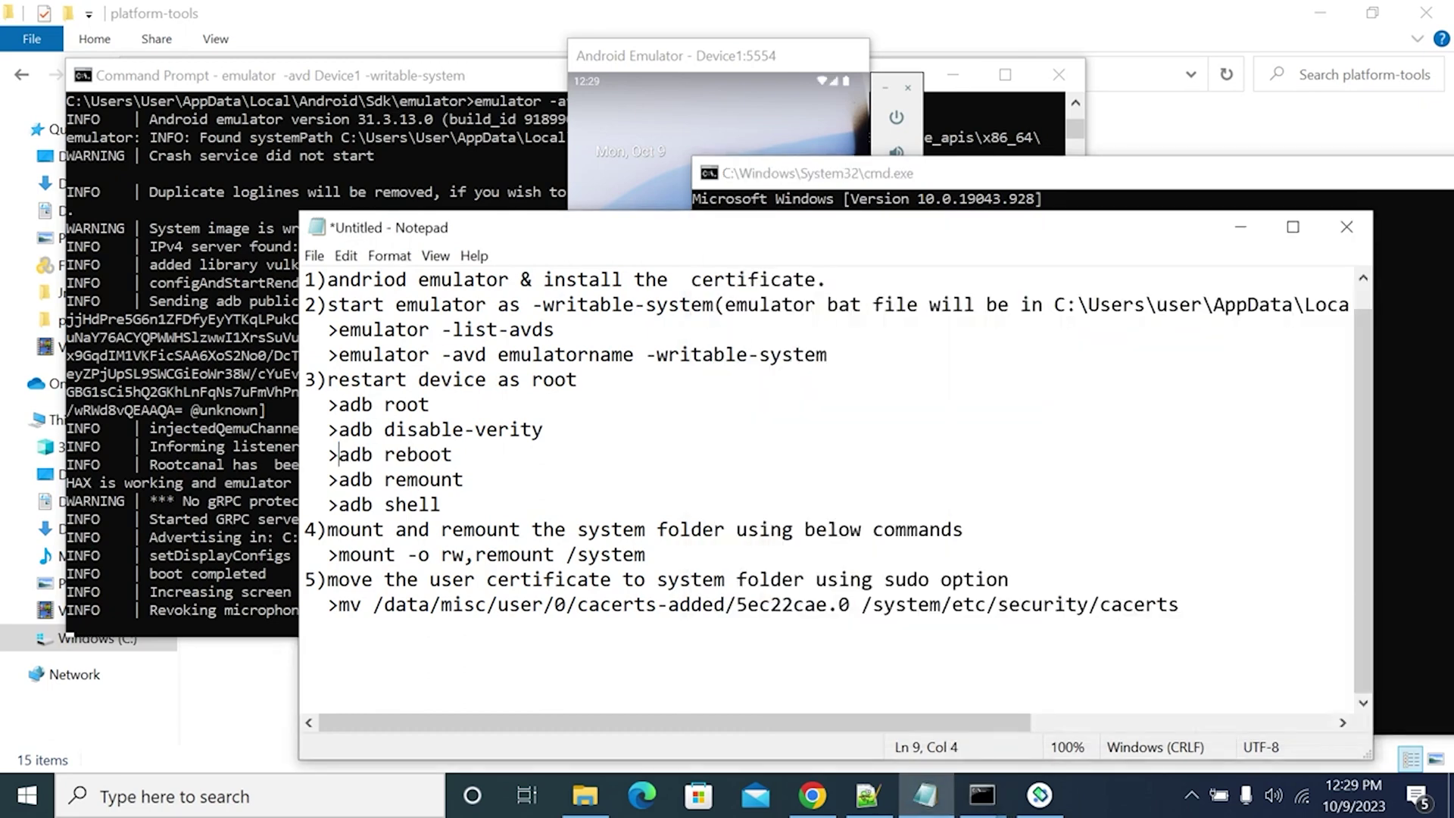
pyautogui.hotkey('ctrl', 'c')
pyautogui.hotkey('alt', 'Tab')
pyautogui.rightClick(934, 503)
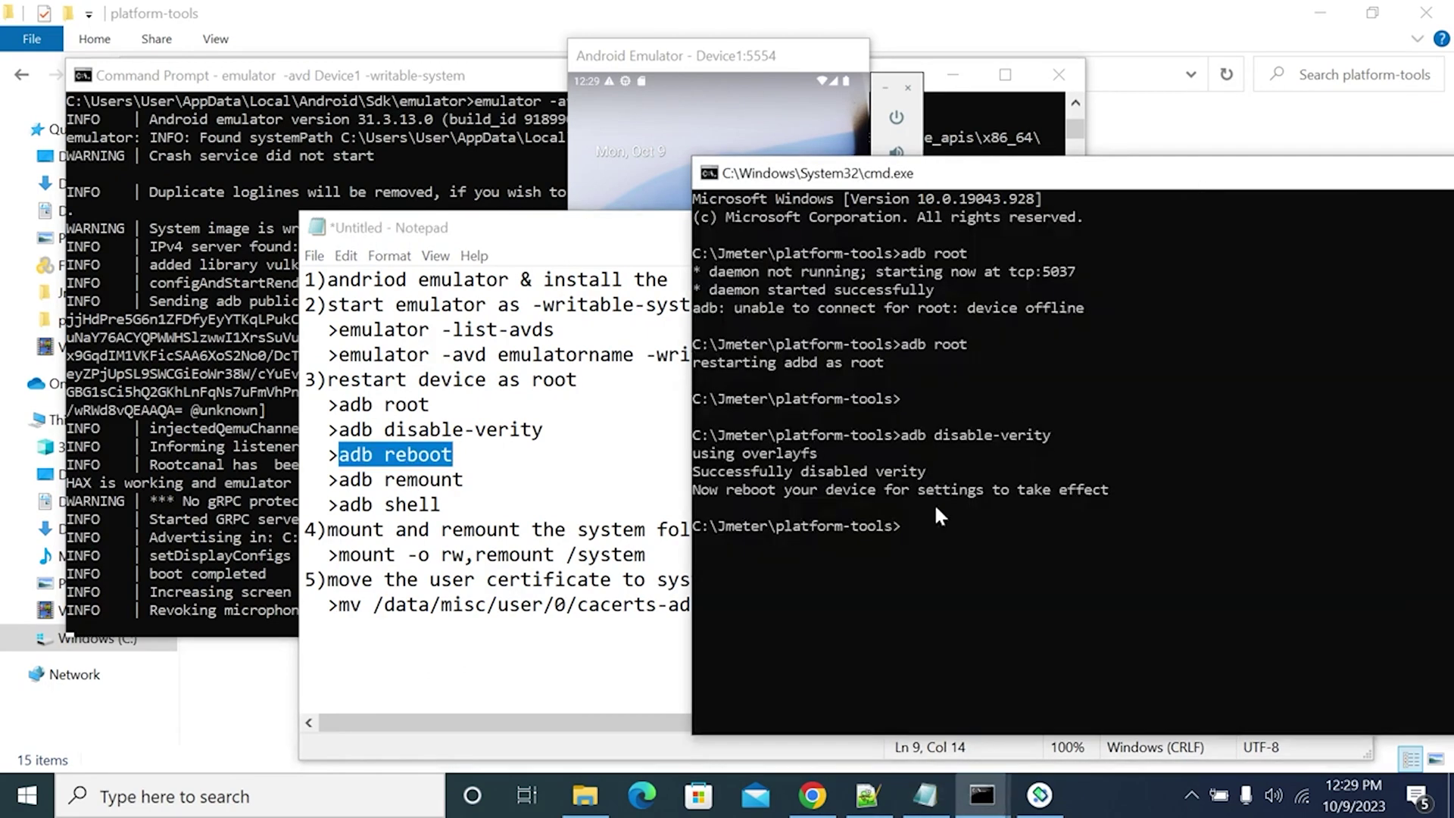
pyautogui.press('Return')
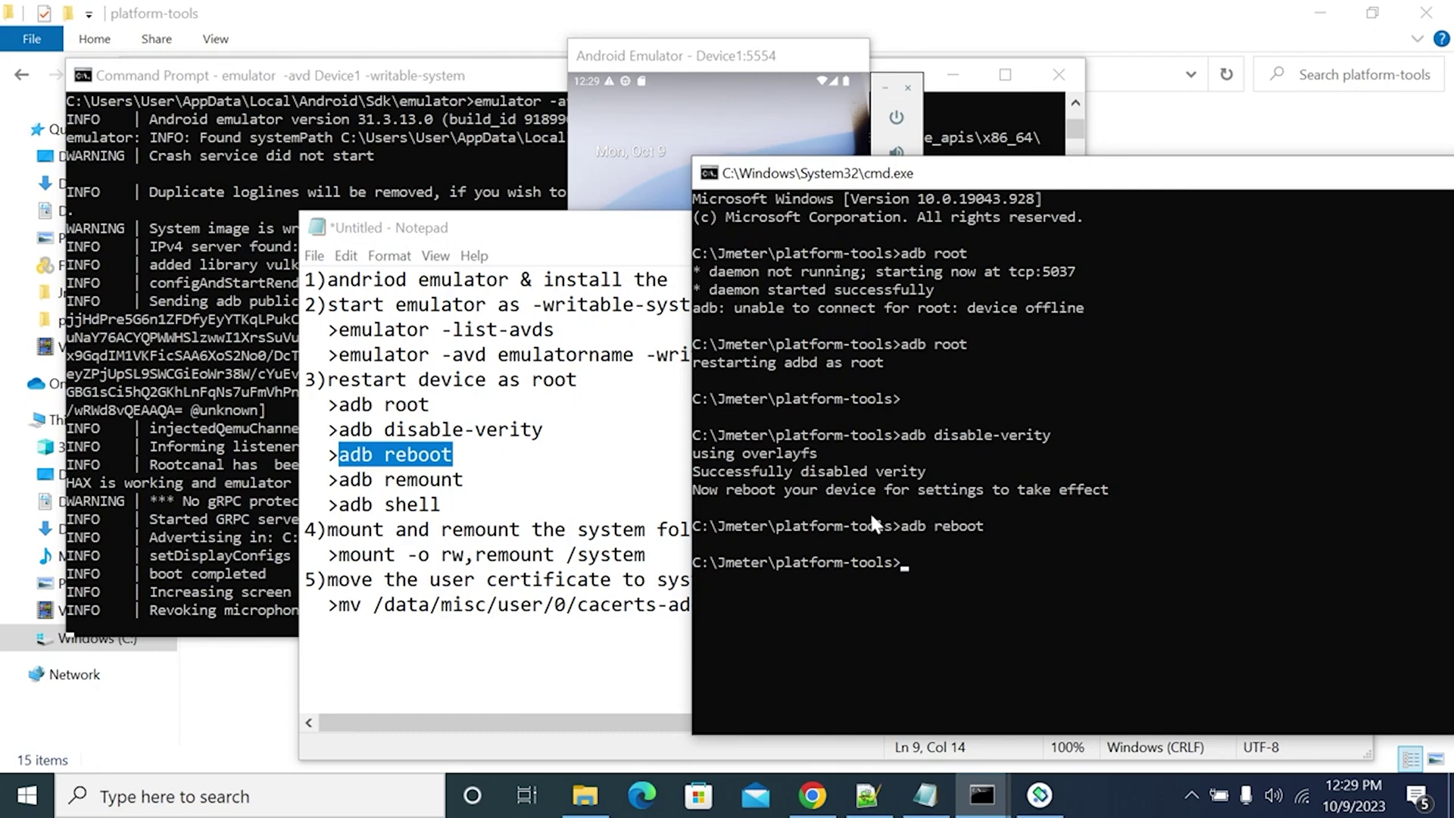
# Step: Run adb remount from the notes at the platform-tools prompt and repeat it after checking the rebooted Device1 emulator
pyautogui.click(338, 479)
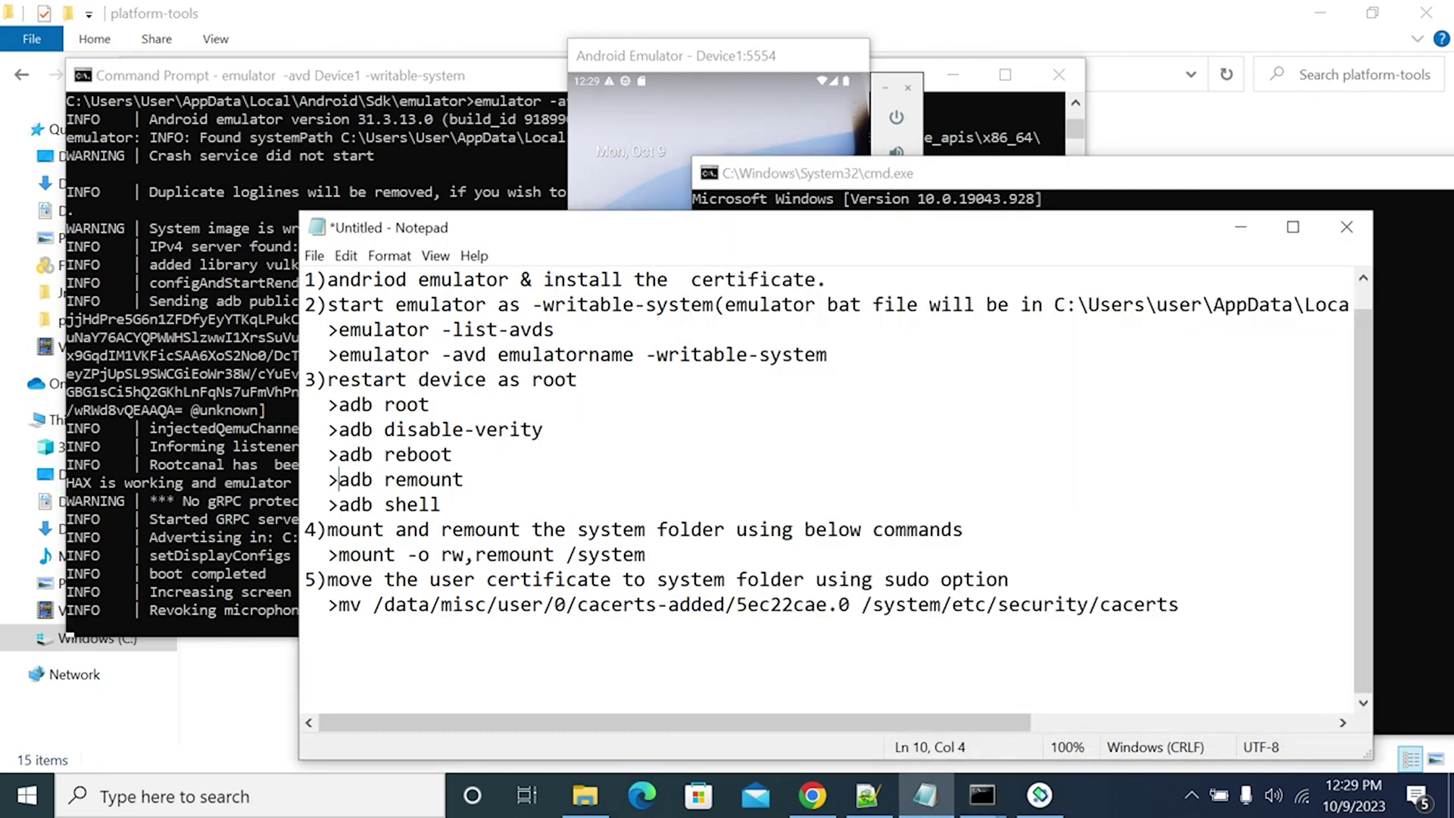
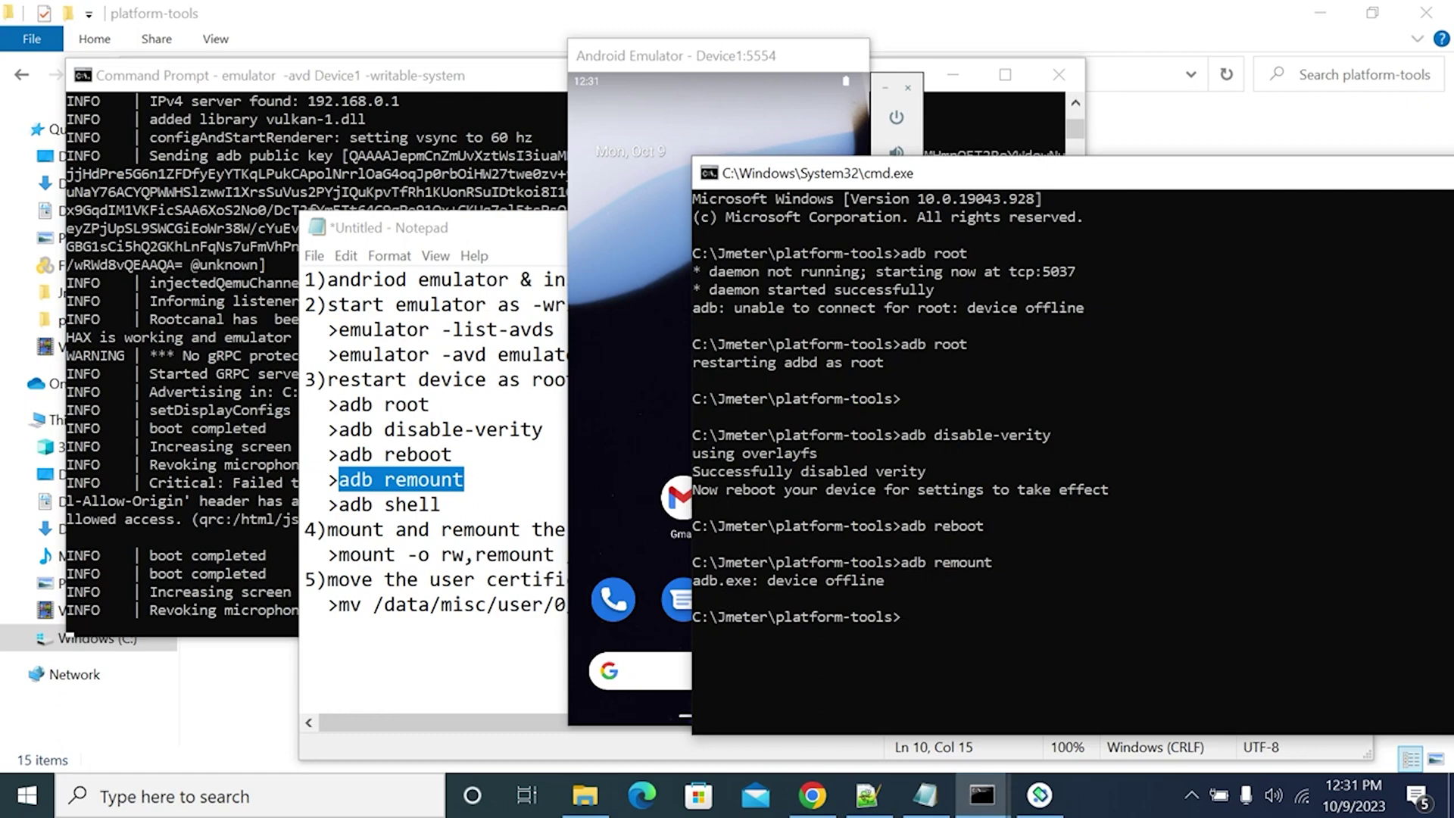
pyautogui.hotkey('alt', 'Tab')
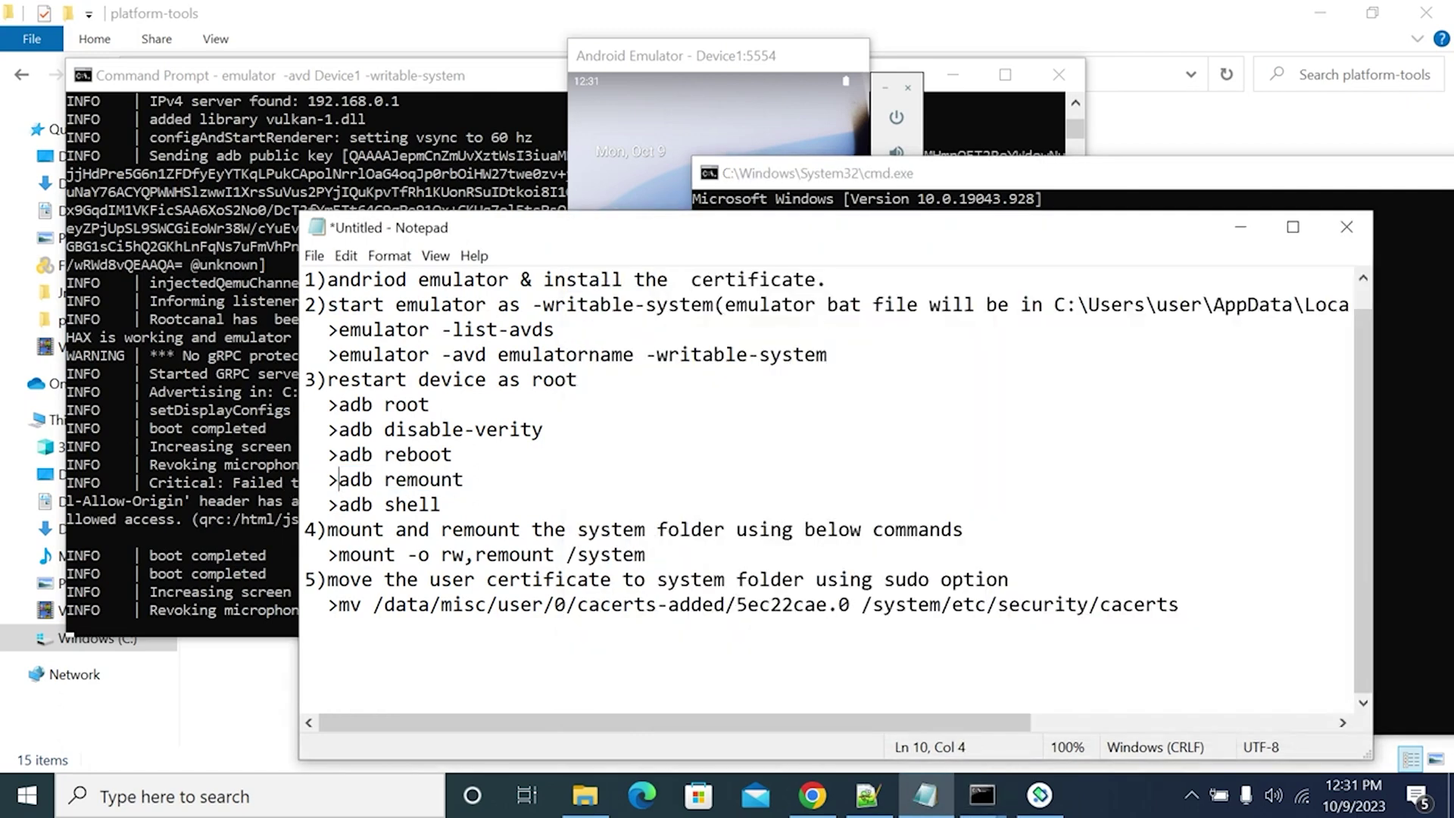
pyautogui.click(596, 62)
pyautogui.click(1091, 188)
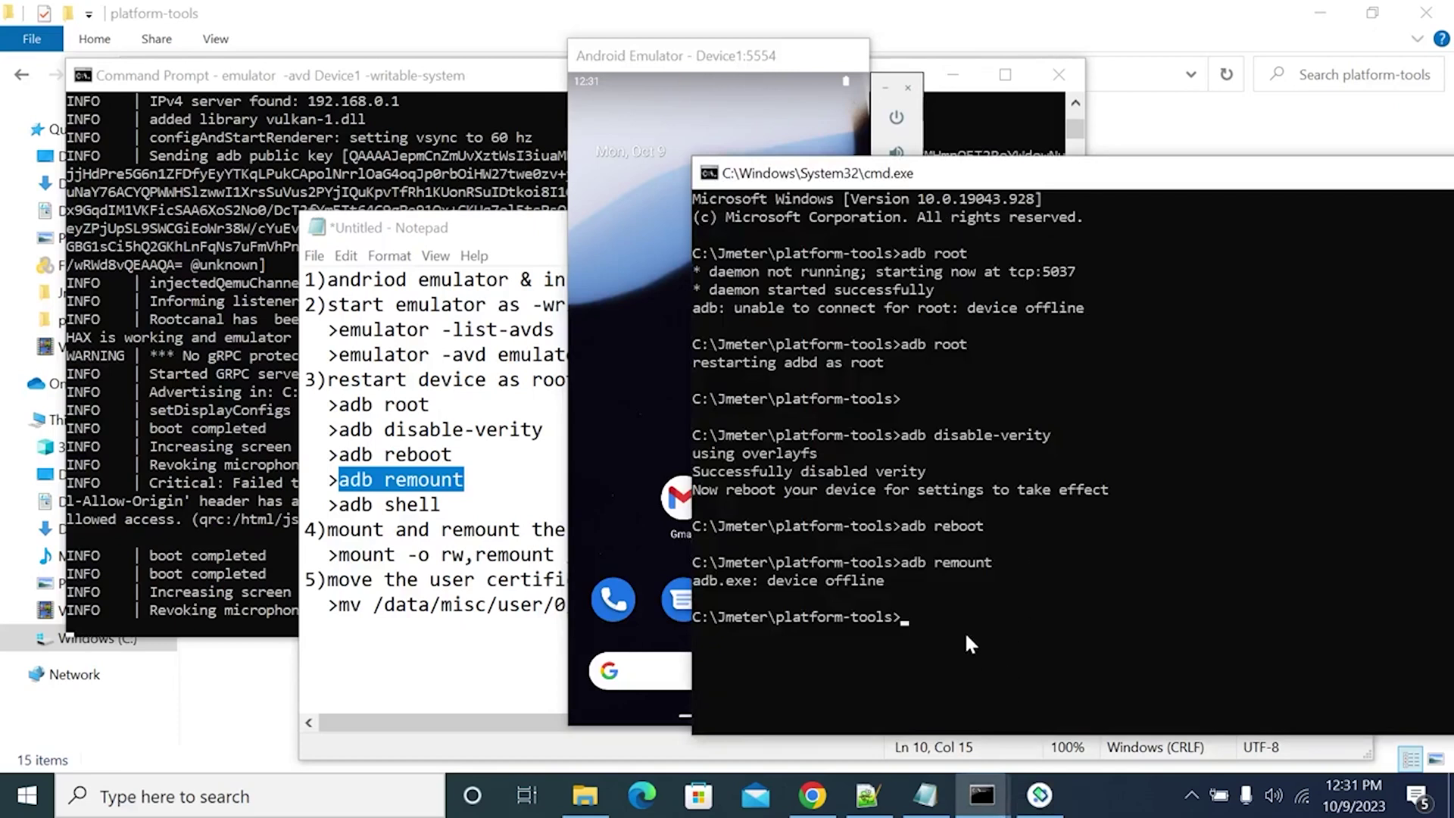
pyautogui.write('adb remount')
pyautogui.press('Return')
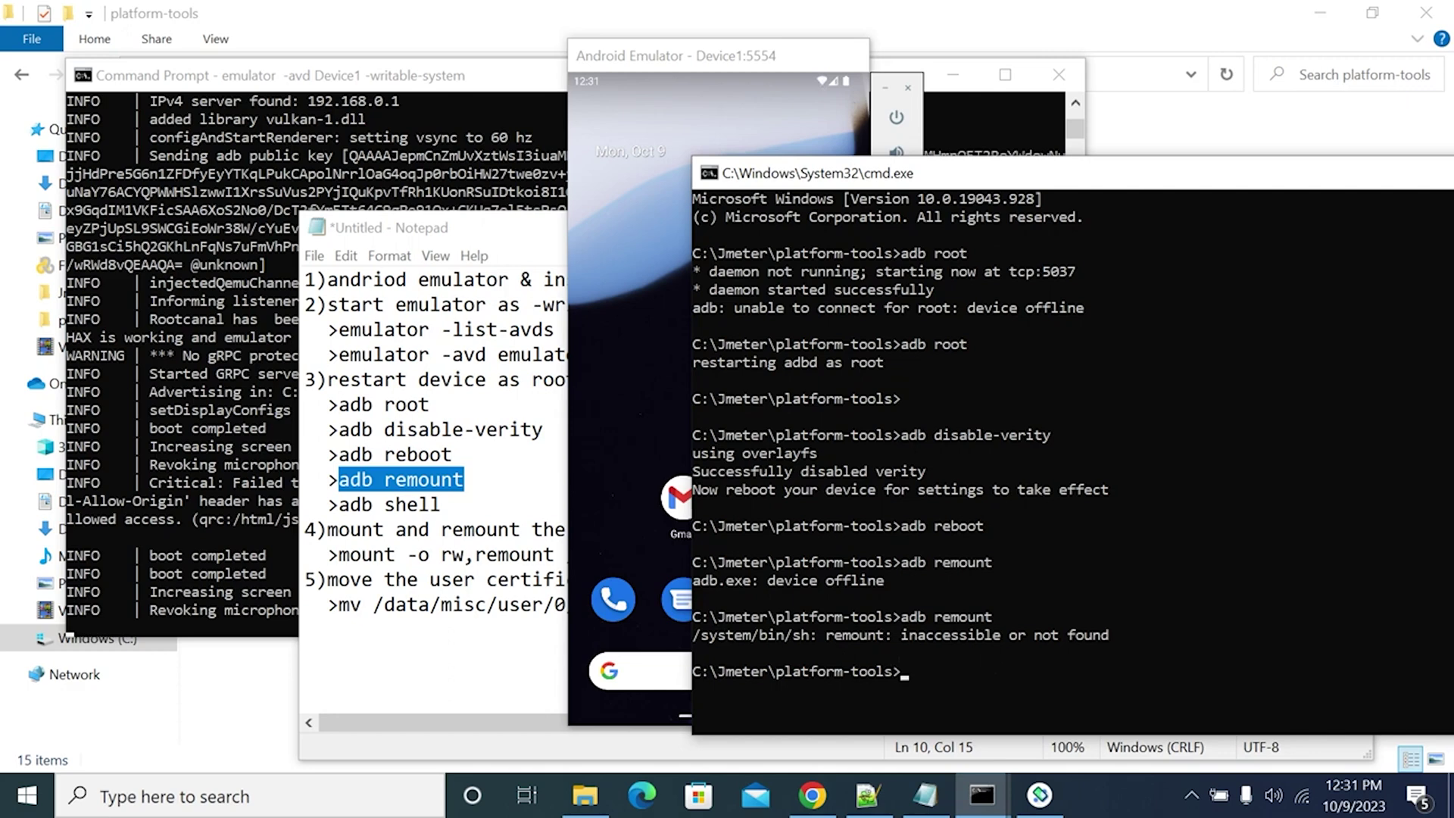
# Step: Check the adb shell command in the notes and run it at the platform-tools prompt to open a shell on the emulator
pyautogui.hotkey('alt', 'Tab')
pyautogui.moveTo(338, 505); pyautogui.dragTo(441, 505)
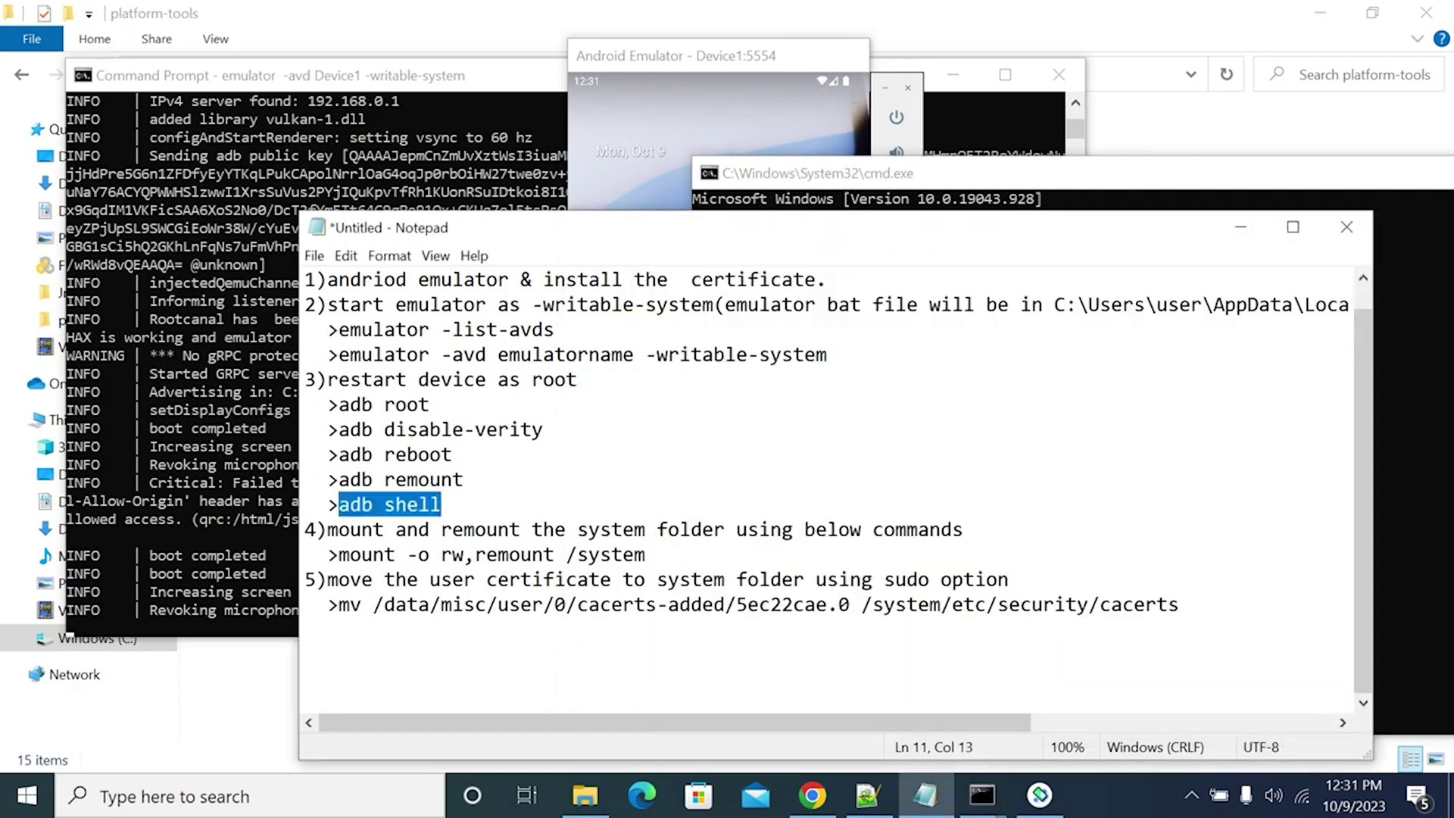
pyautogui.click(998, 171)
pyautogui.moveTo(998, 171); pyautogui.dragTo(977, 82)
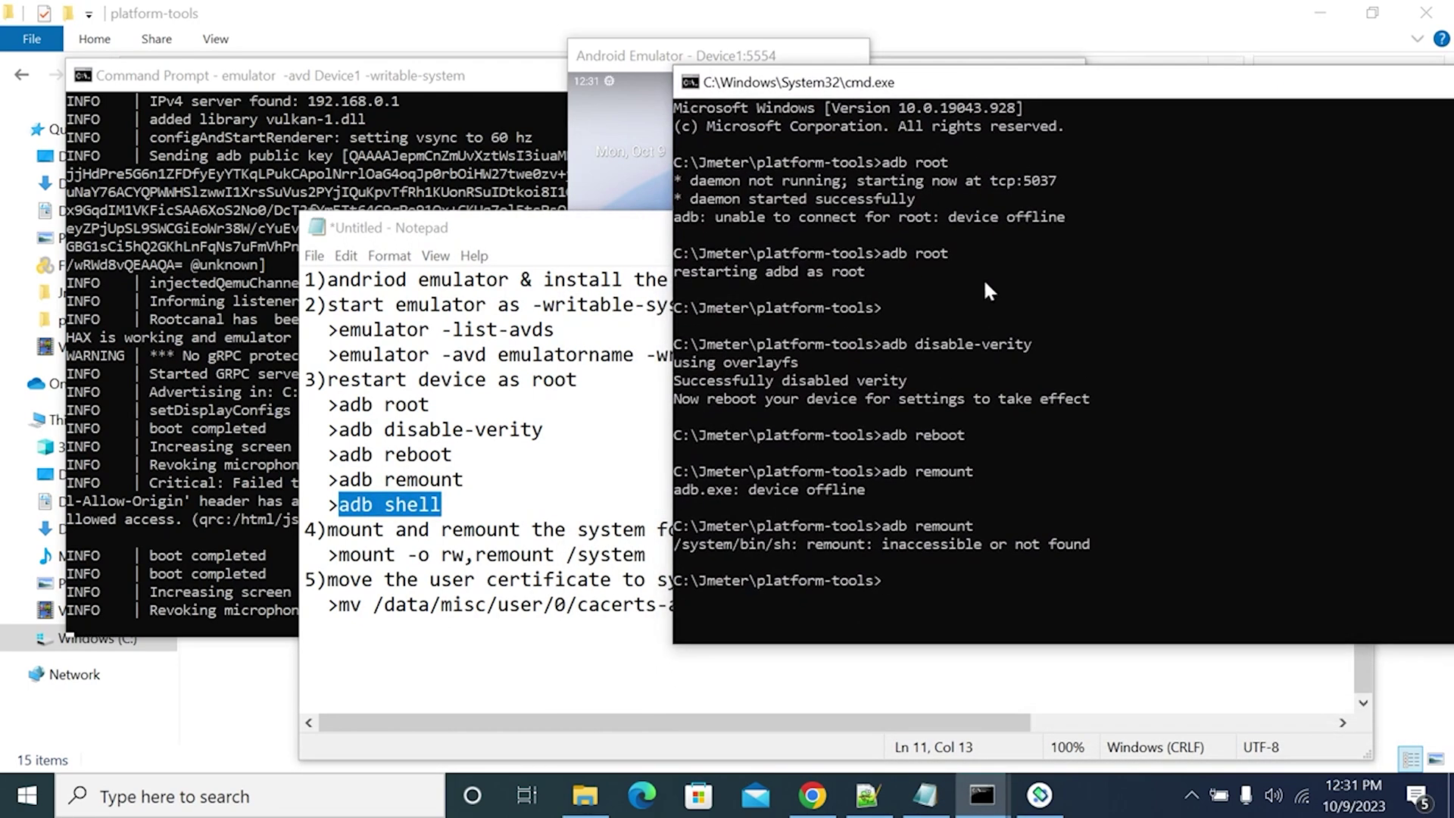
pyautogui.write('adb shell')
pyautogui.press('Return')
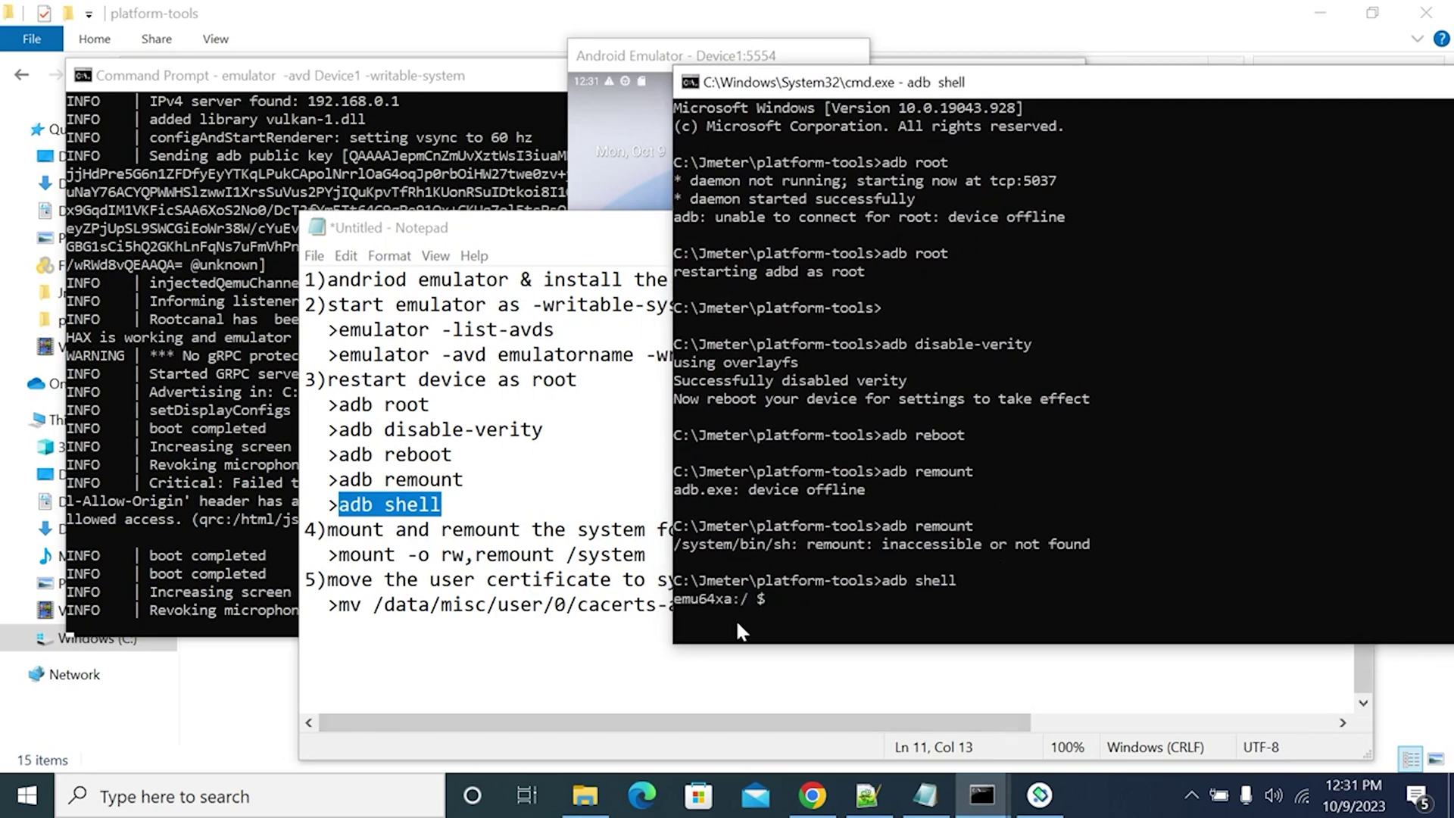
# Step: Copy mount -o rw,remount /system from the notes and try to run it in the emulator shell prefixed with su
pyautogui.click(339, 554)
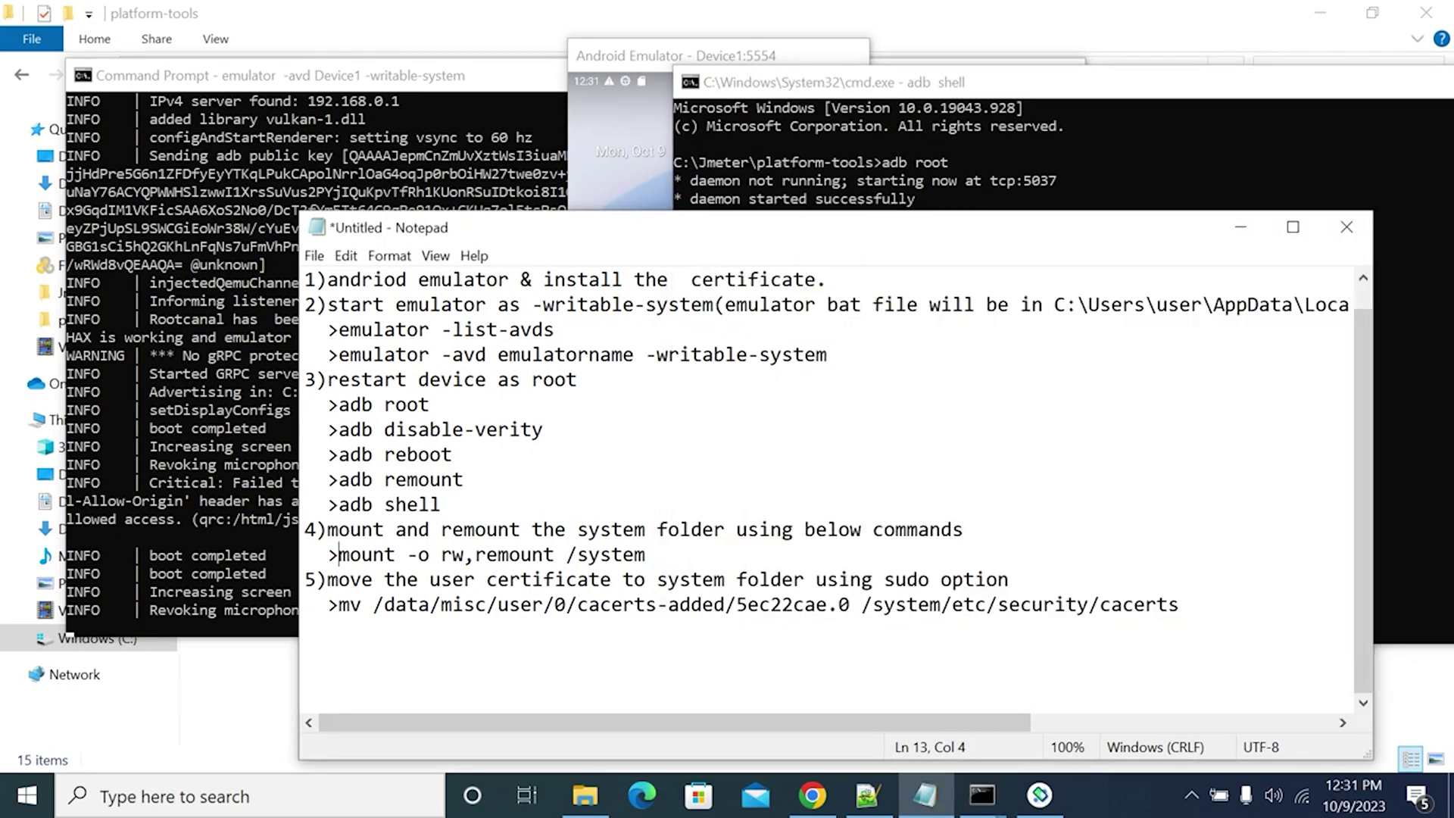
pyautogui.hotkey('shift', 'End')
pyautogui.hotkey('ctrl', 'c')
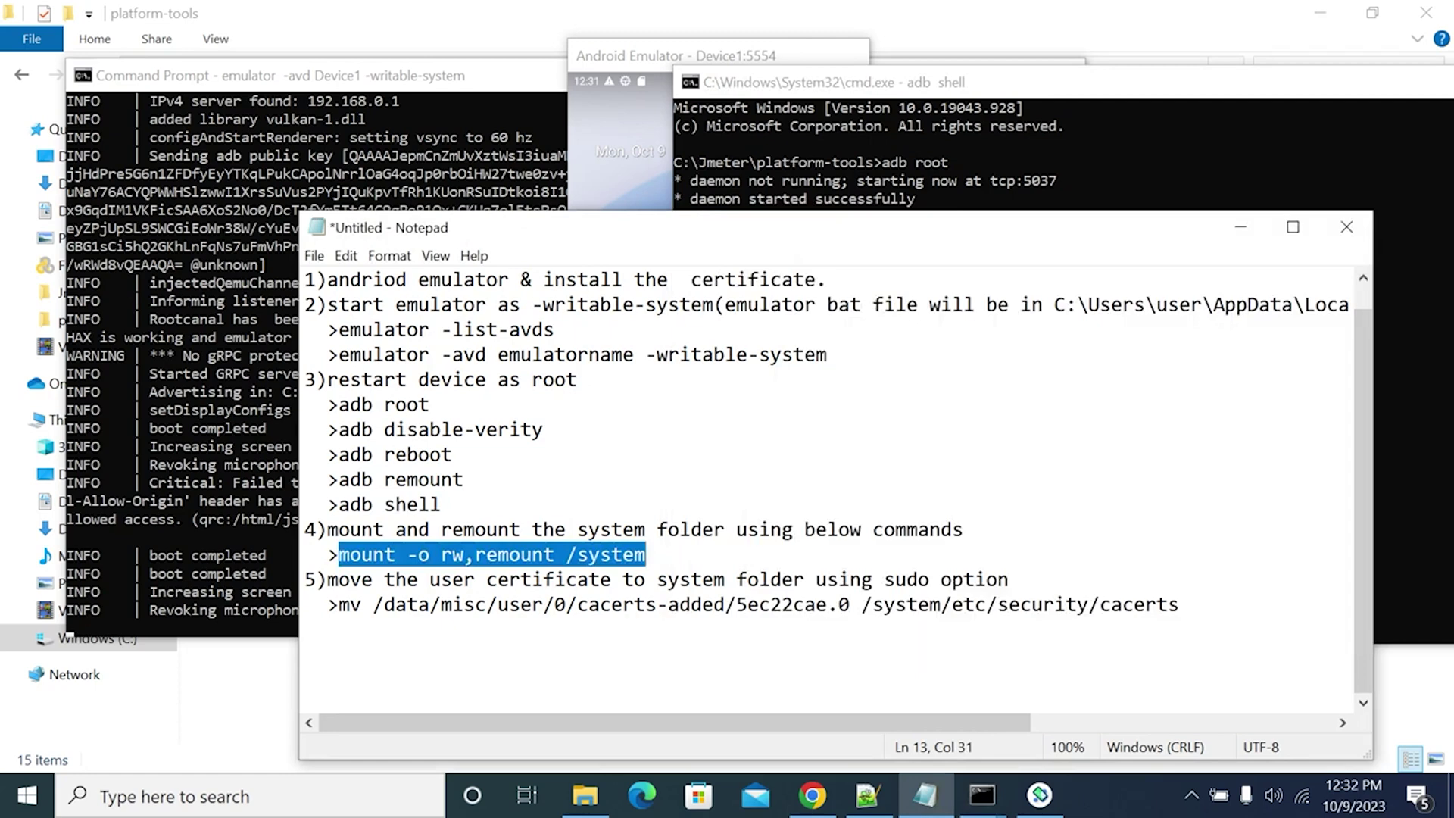
pyautogui.click(1253, 147)
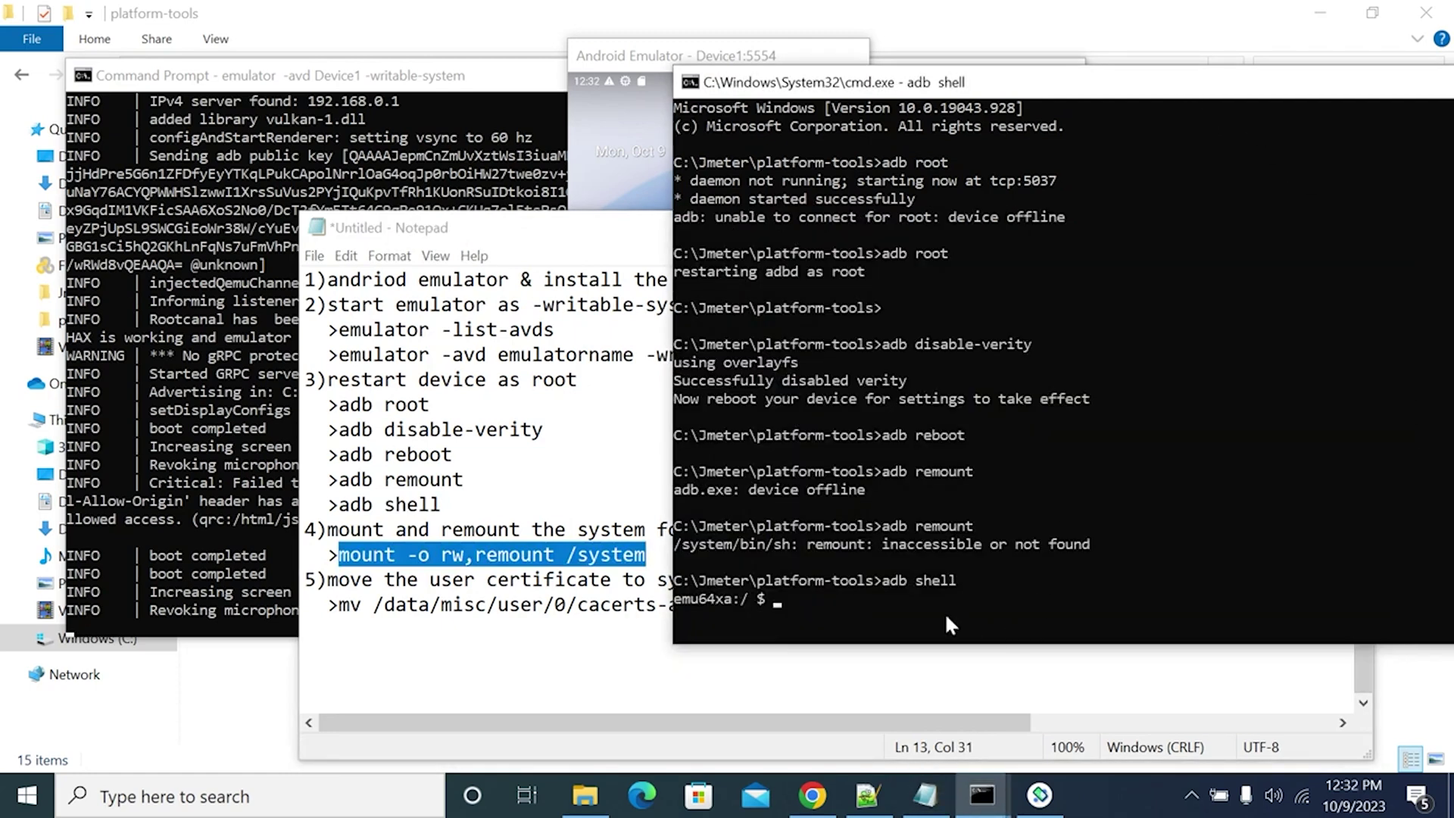
pyautogui.write('su')
pyautogui.hotkey('ctrl', 'v')
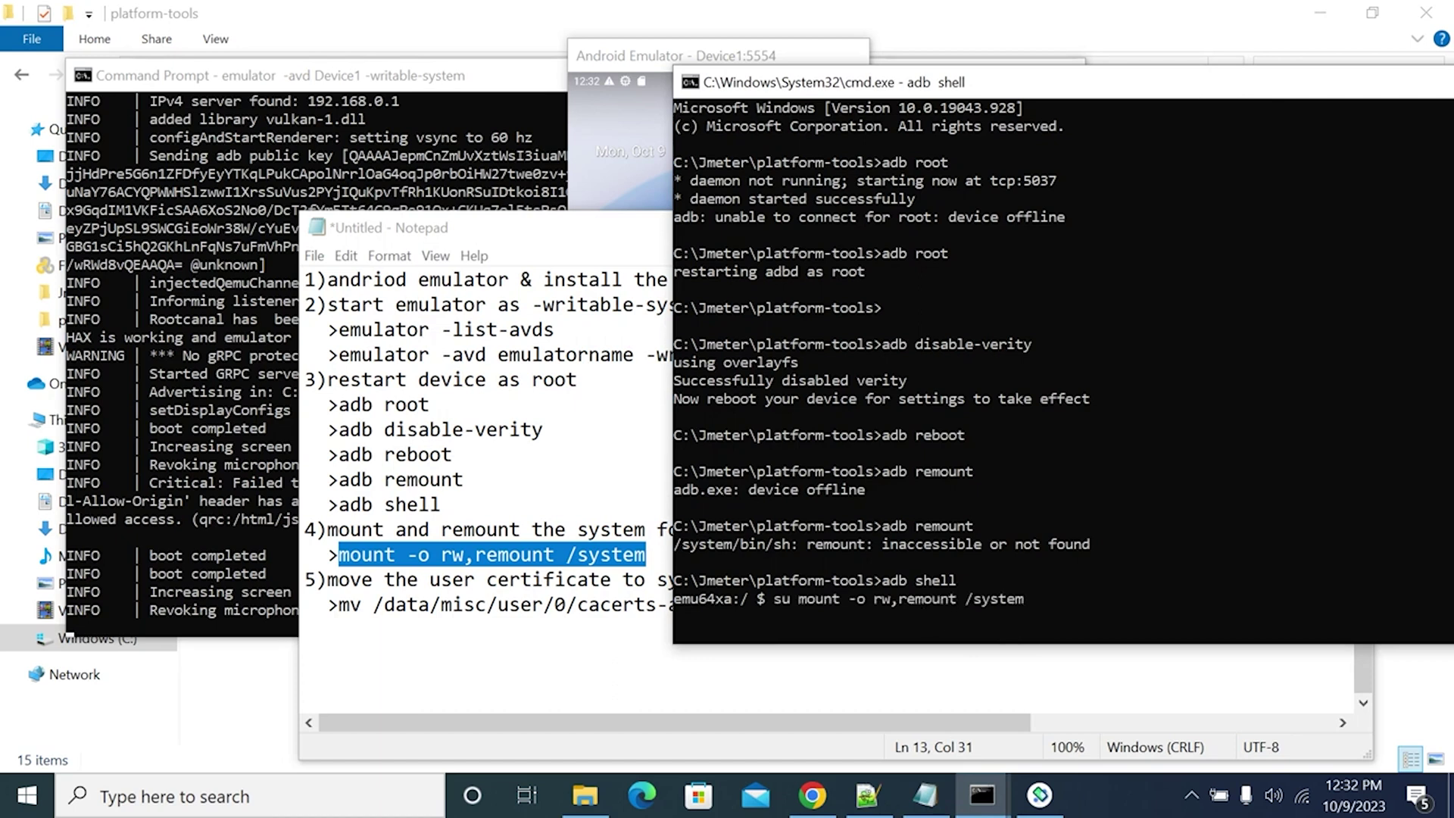
pyautogui.press('Return')
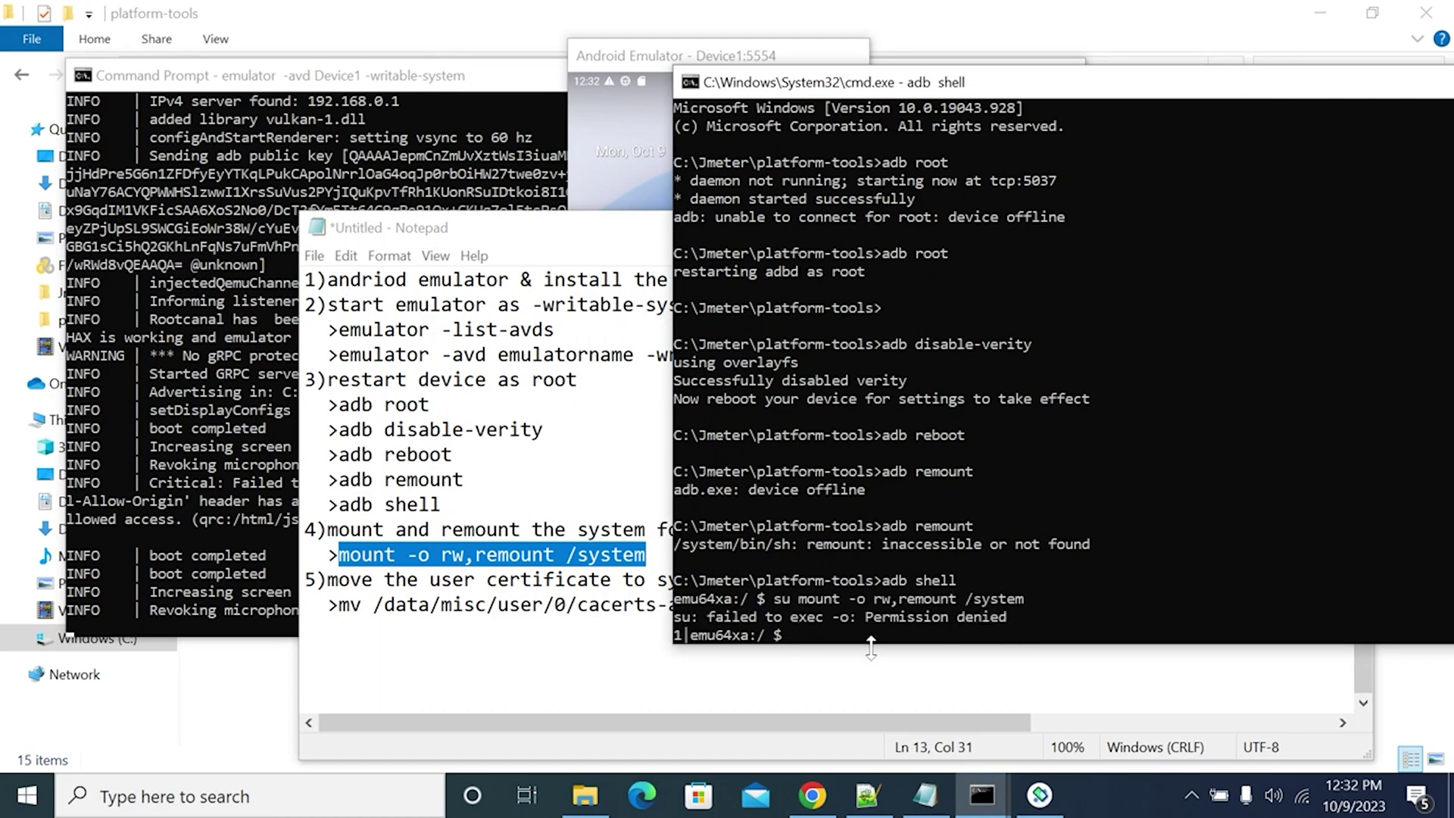
# Step: Try sudo in the emulator shell and run su on its own to switch to a root shell
pyautogui.write('sudo')
pyautogui.press('Return')
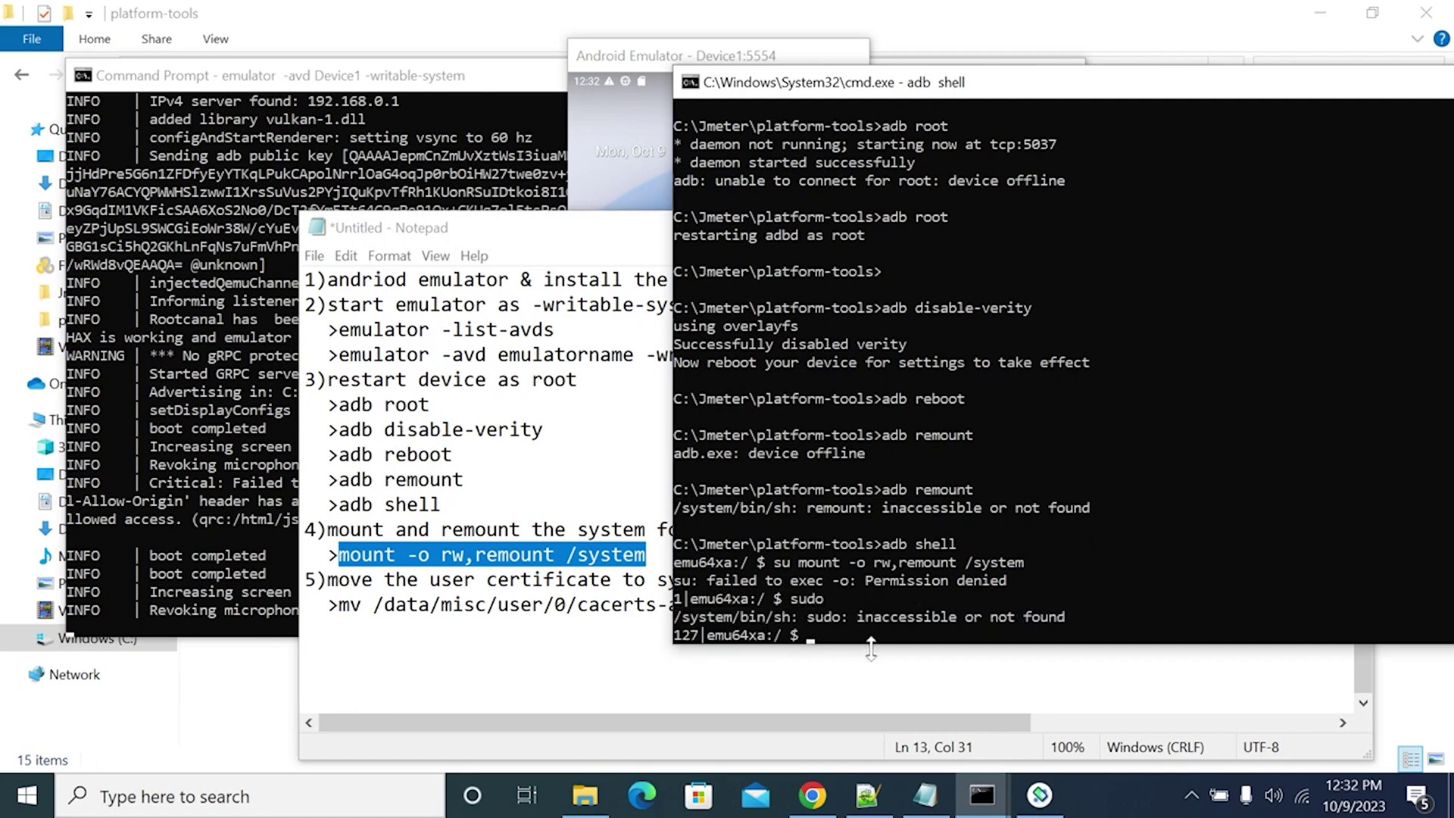
pyautogui.write('su')
pyautogui.press('Return')
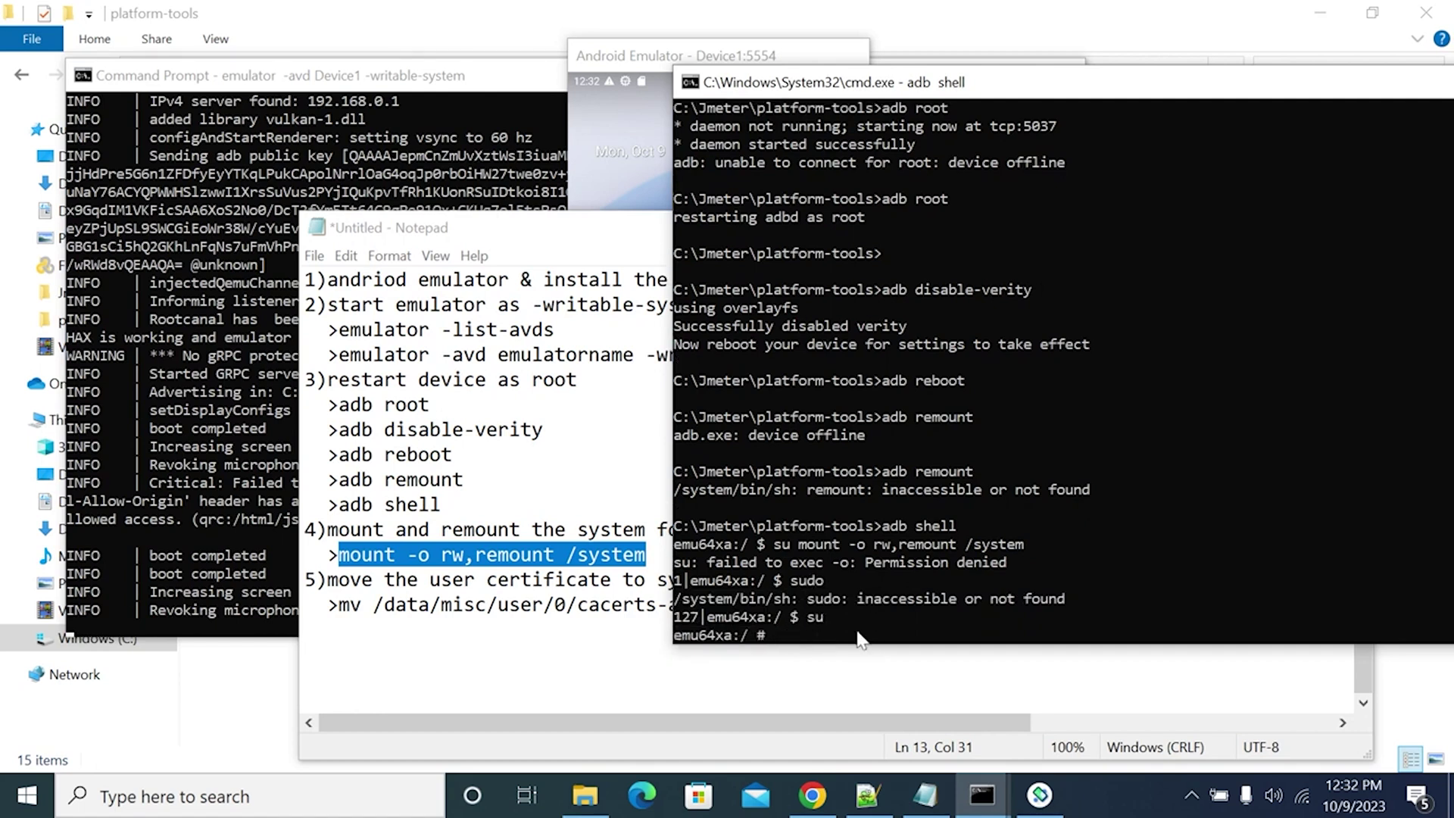
# Step: Run the copied mount -o rw,remount /system command in the root shell and compare it with the notes
pyautogui.rightClick(859, 642)
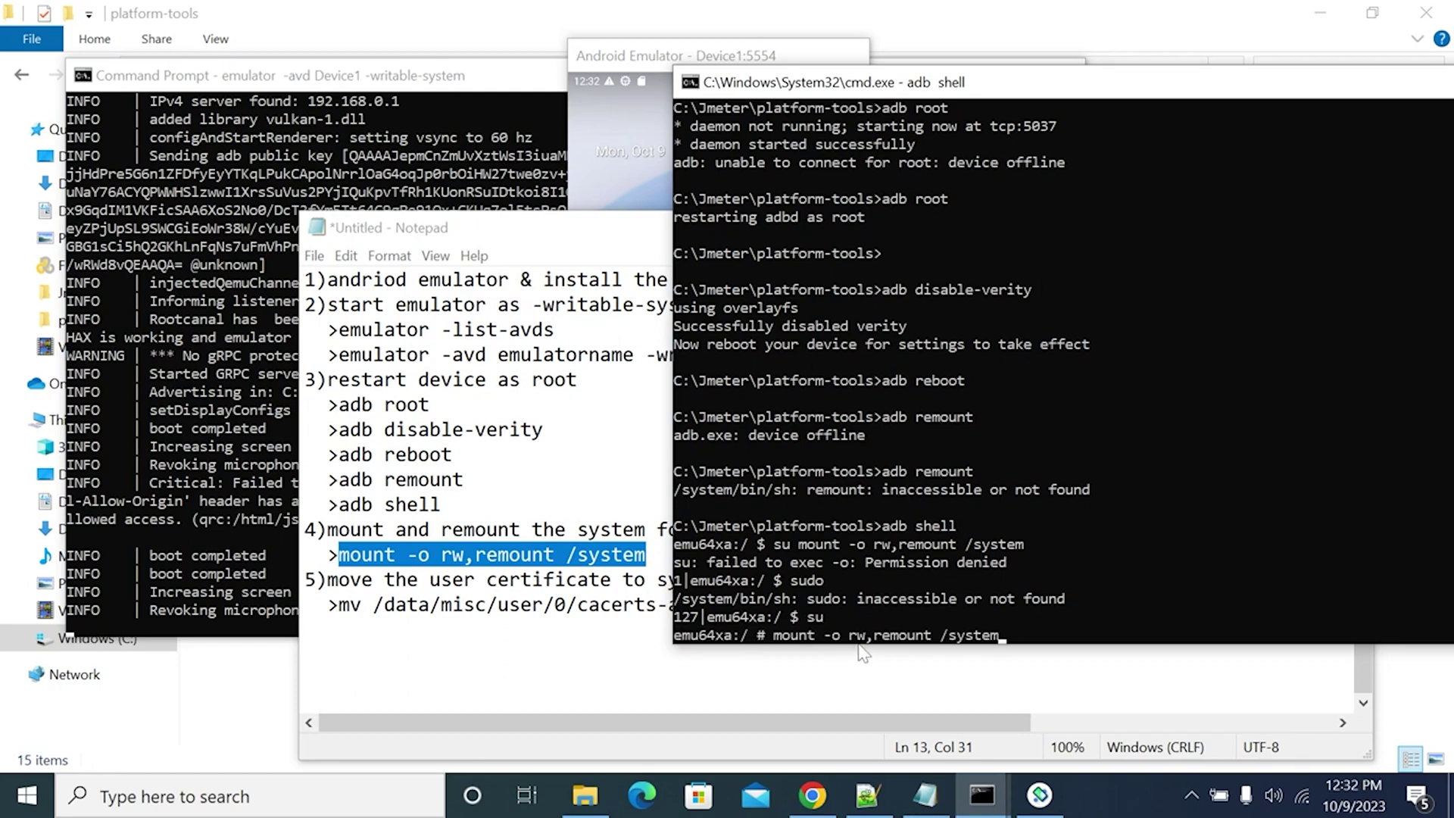
pyautogui.press('Return')
pyautogui.scroll(-3, 794, 560)
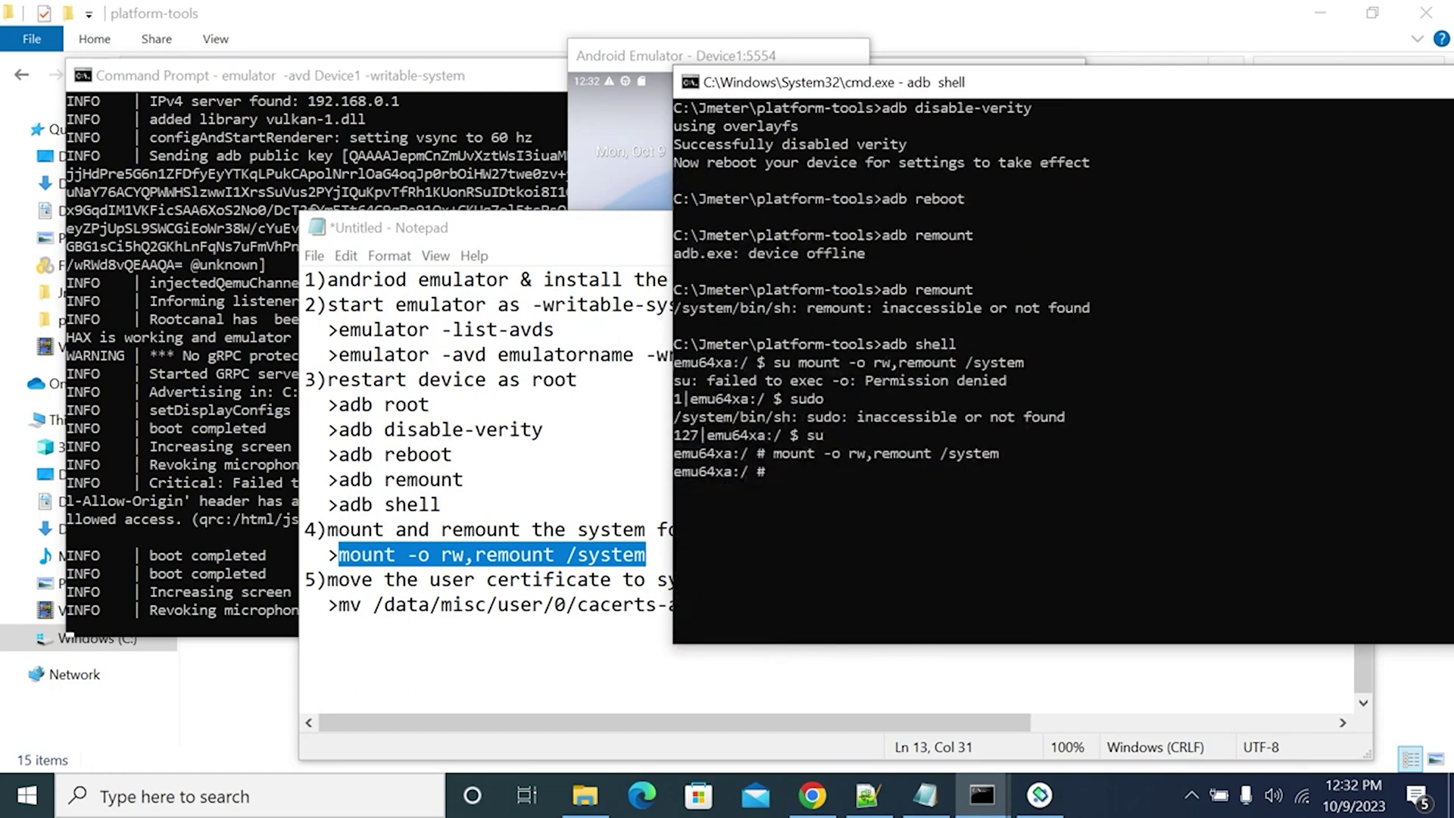
pyautogui.click(338, 555)
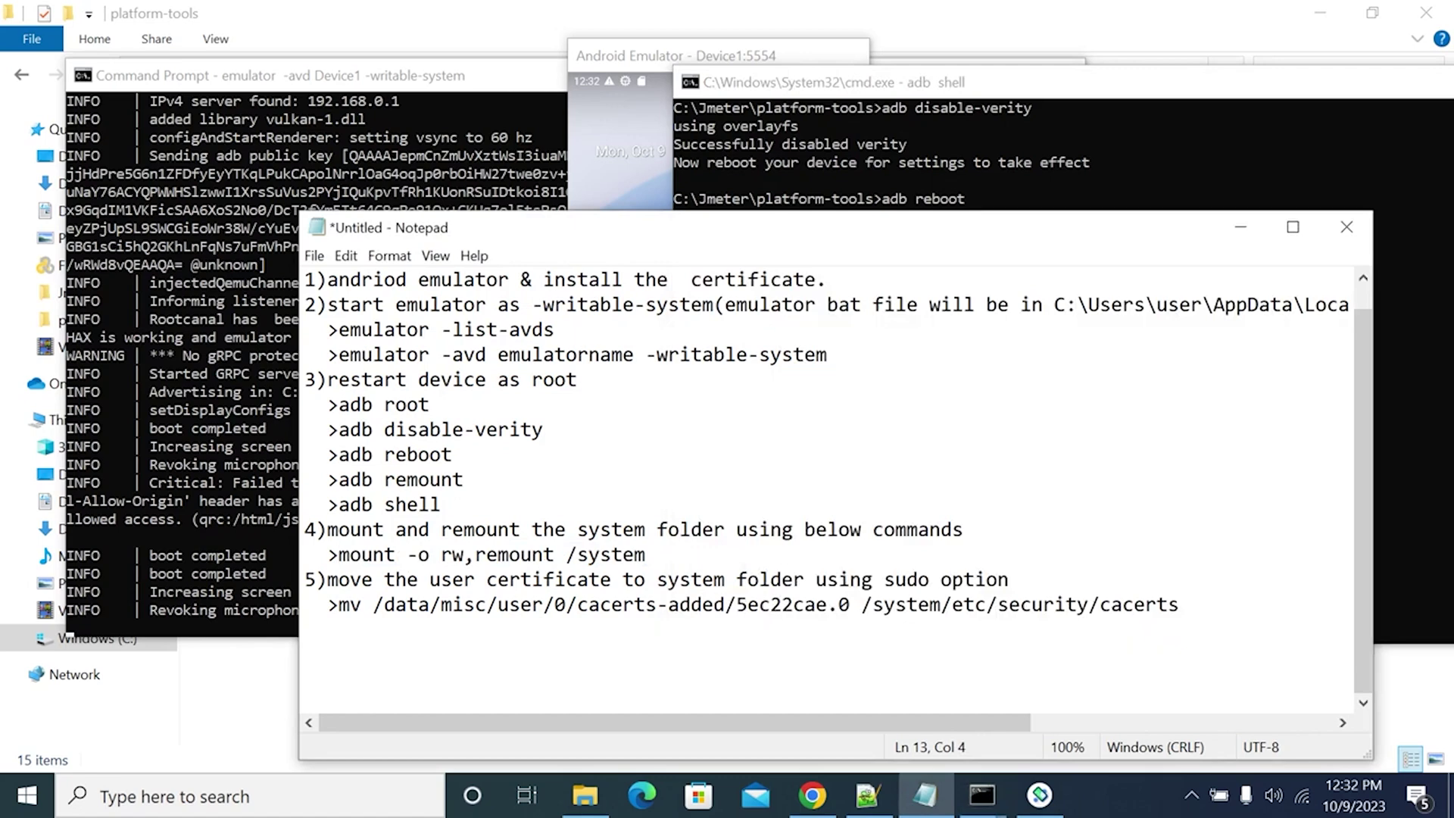
pyautogui.moveTo(338, 554); pyautogui.dragTo(646, 555)
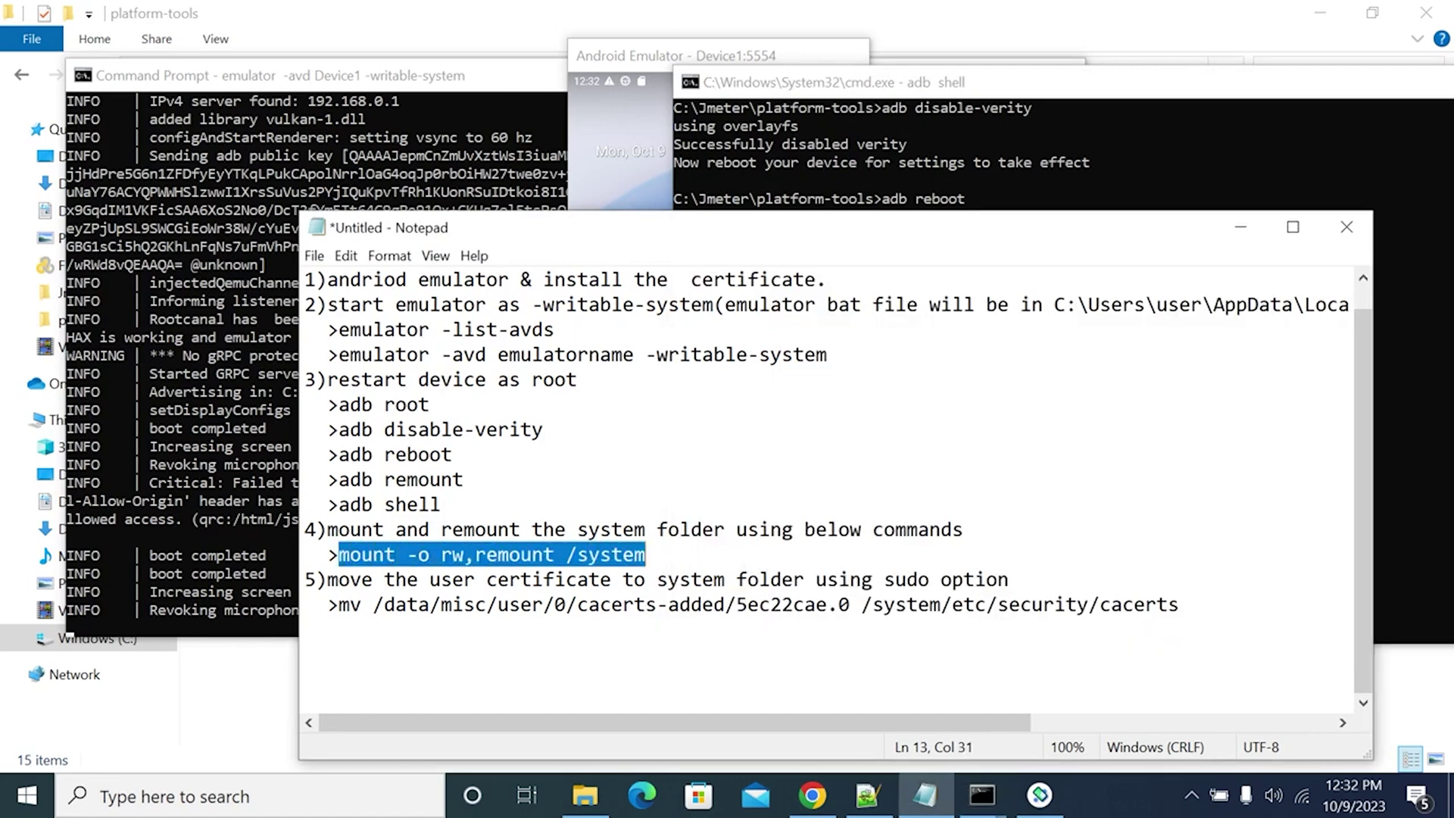
pyautogui.click(940, 82)
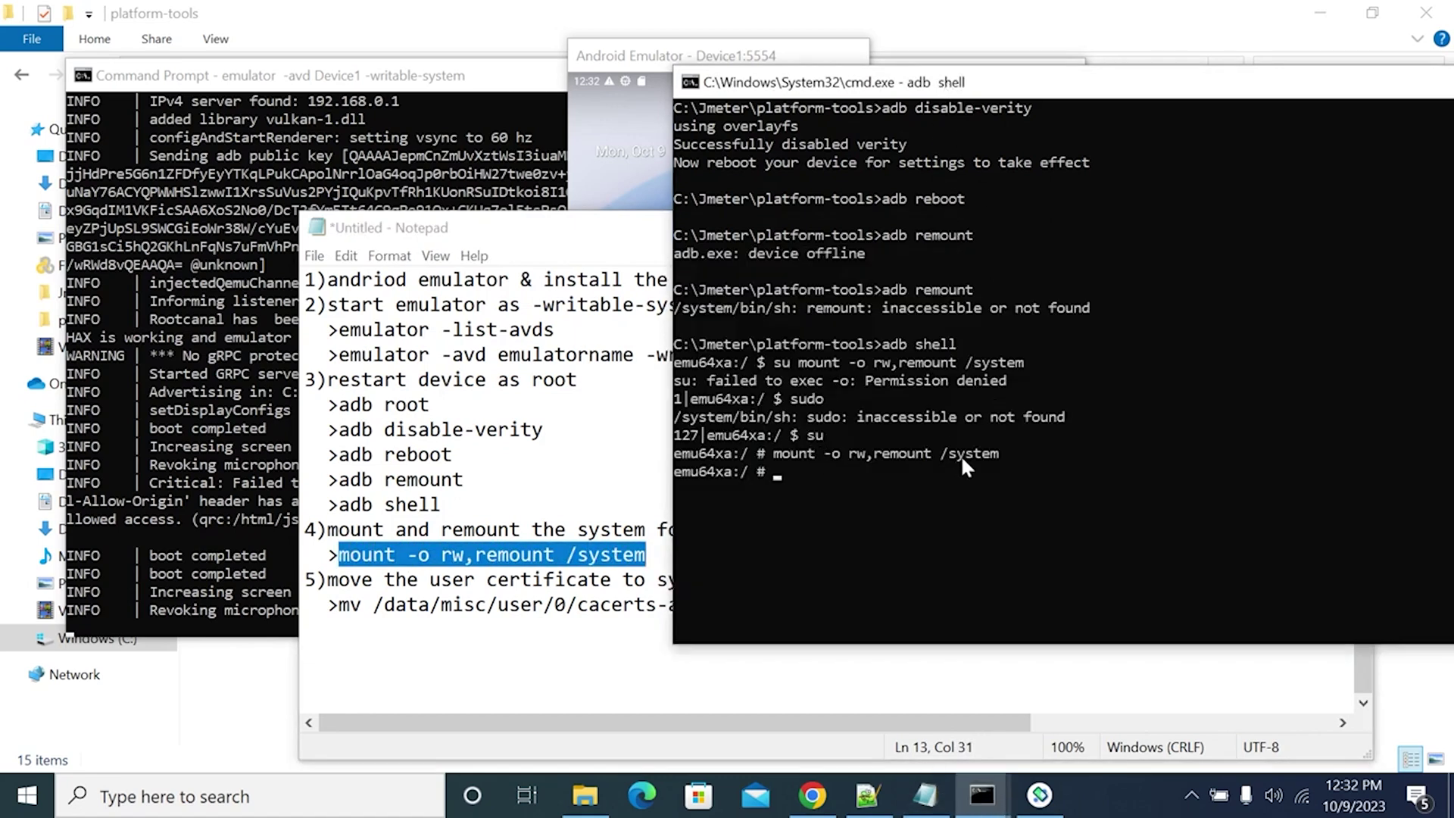
# Step: Copy the /data/misc/user/0/cacerts-added/ path from the notes and change to that directory in the root shell with cd
pyautogui.click(310, 655)
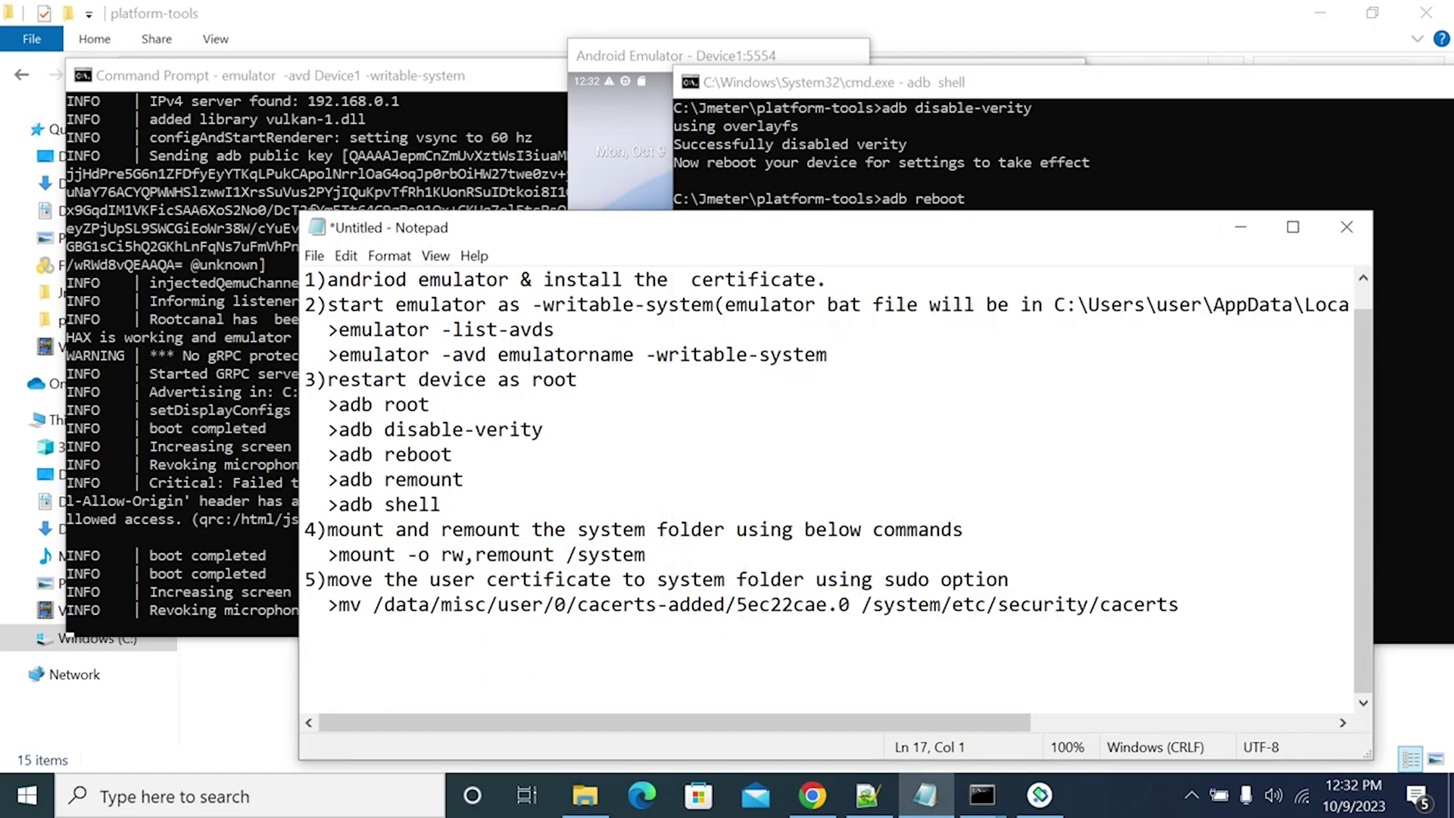
pyautogui.moveTo(374, 605); pyautogui.dragTo(737, 605)
pyautogui.click(1071, 118)
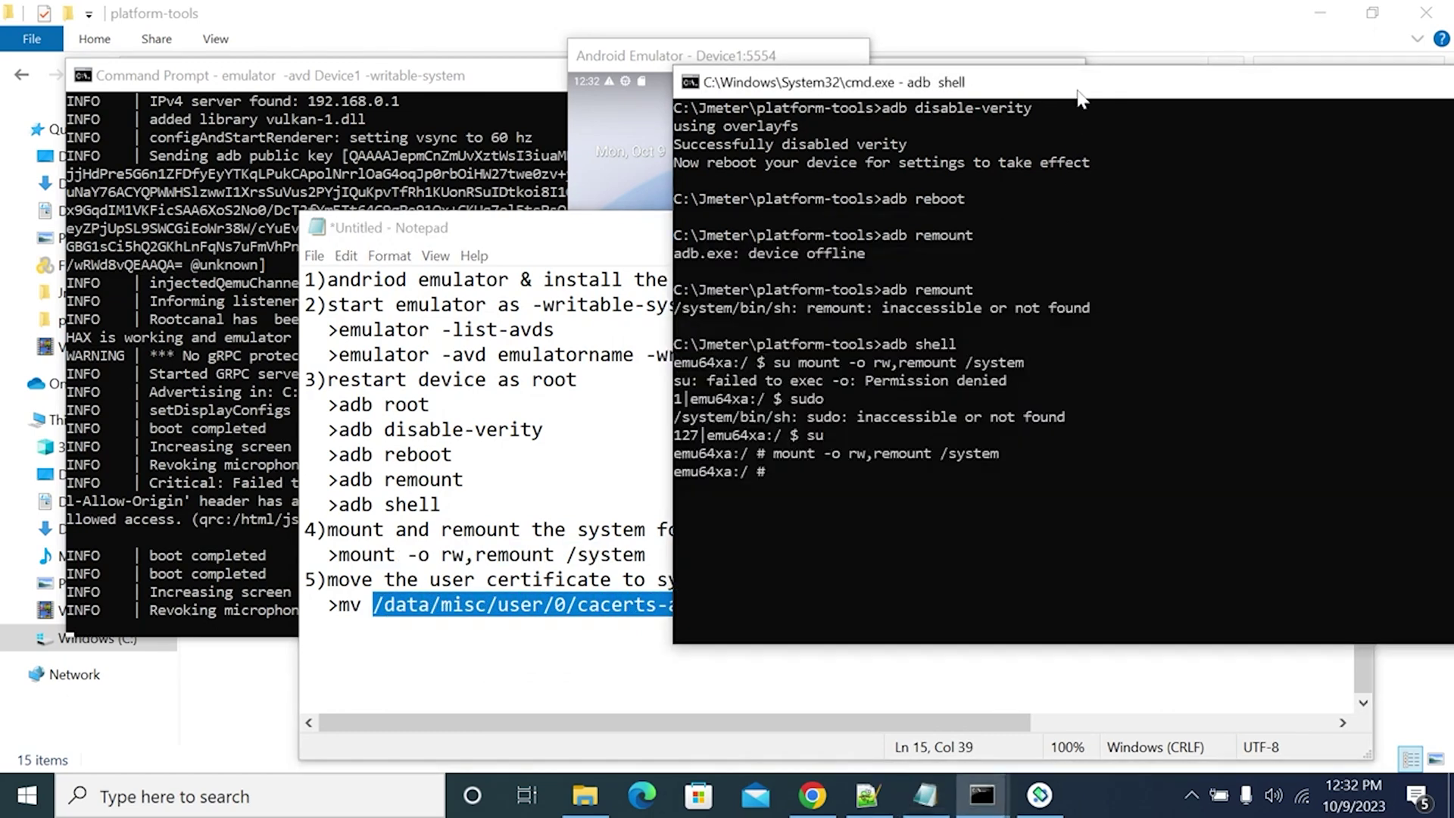
pyautogui.click(944, 503)
pyautogui.rightClick(890, 509)
pyautogui.moveTo(875, 86); pyautogui.dragTo(851, 21)
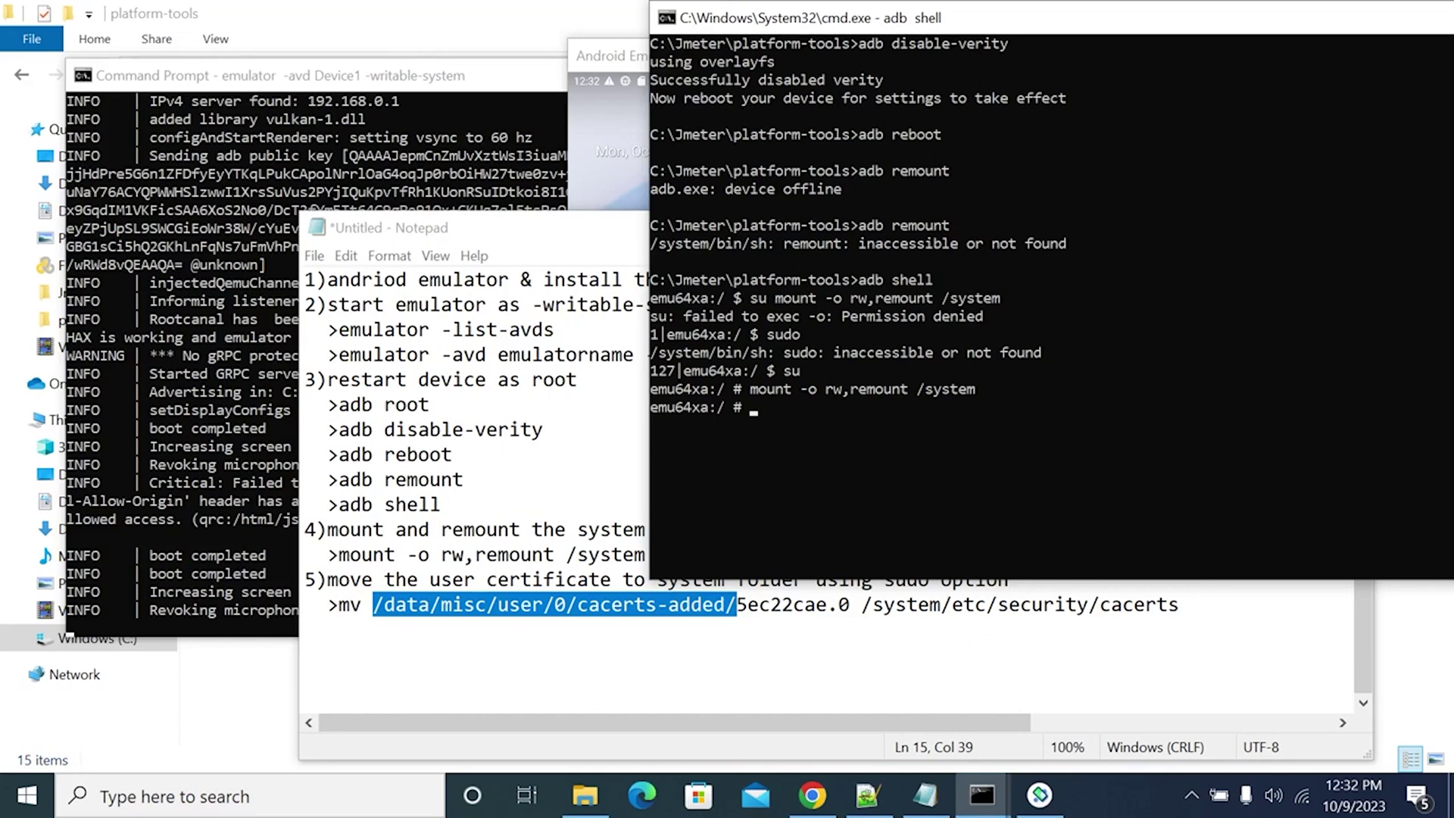
pyautogui.write('cd')
pyautogui.click(803, 655)
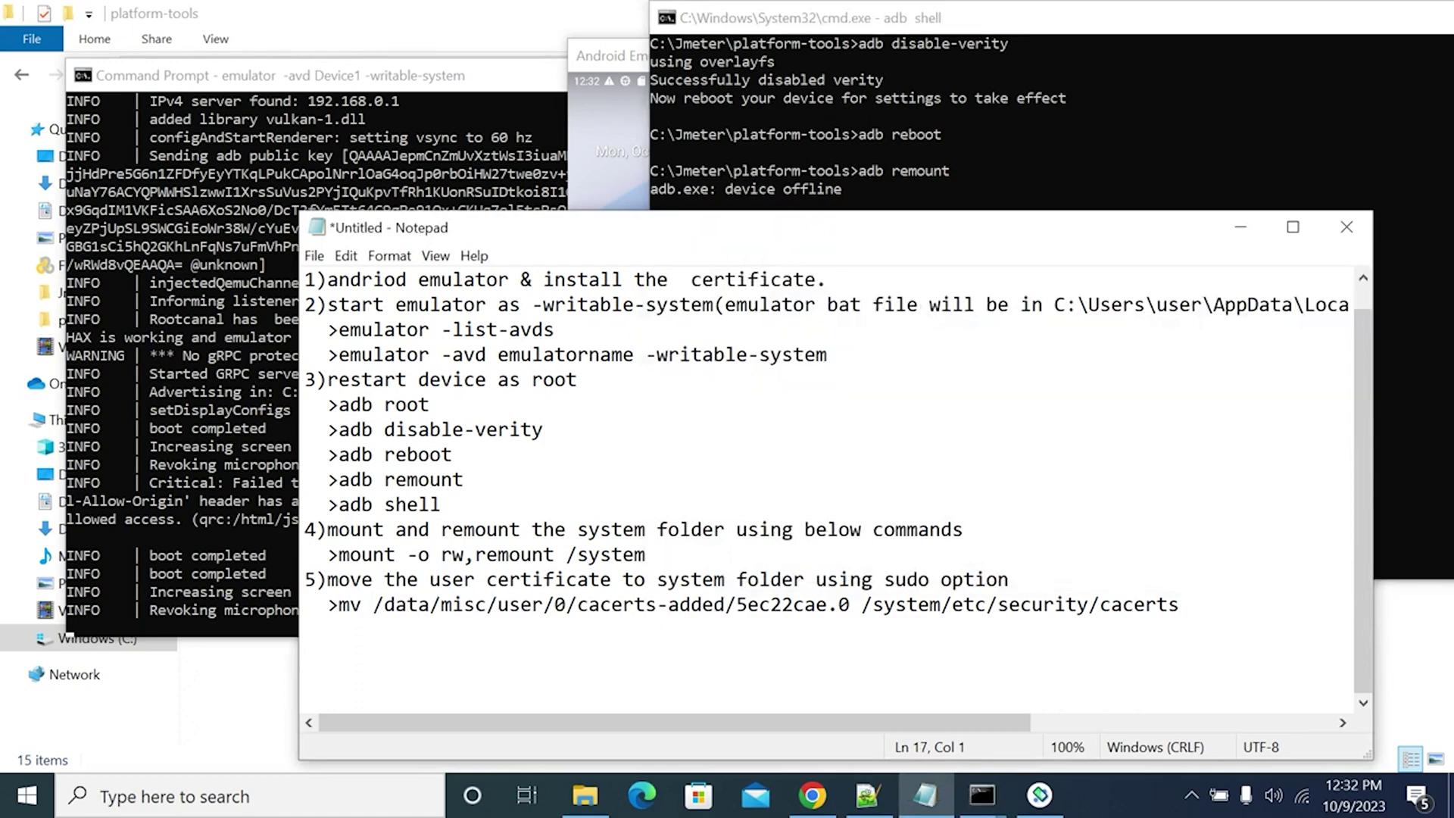
pyautogui.moveTo(374, 604); pyautogui.dragTo(737, 605)
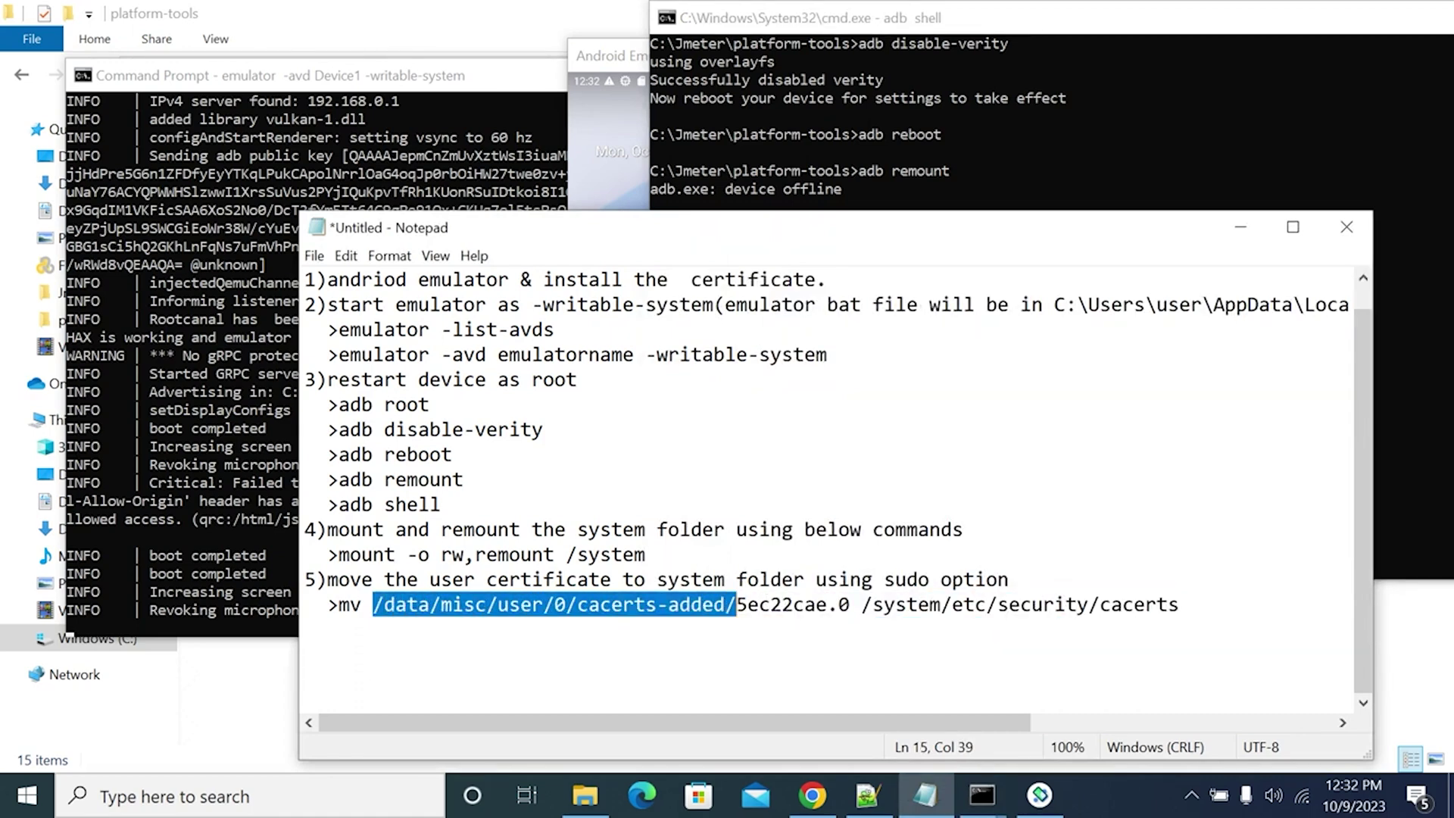
pyautogui.rightClick(675, 606)
pyautogui.click(746, 455)
pyautogui.click(1011, 73)
pyautogui.write('cd')
pyautogui.rightClick(856, 434)
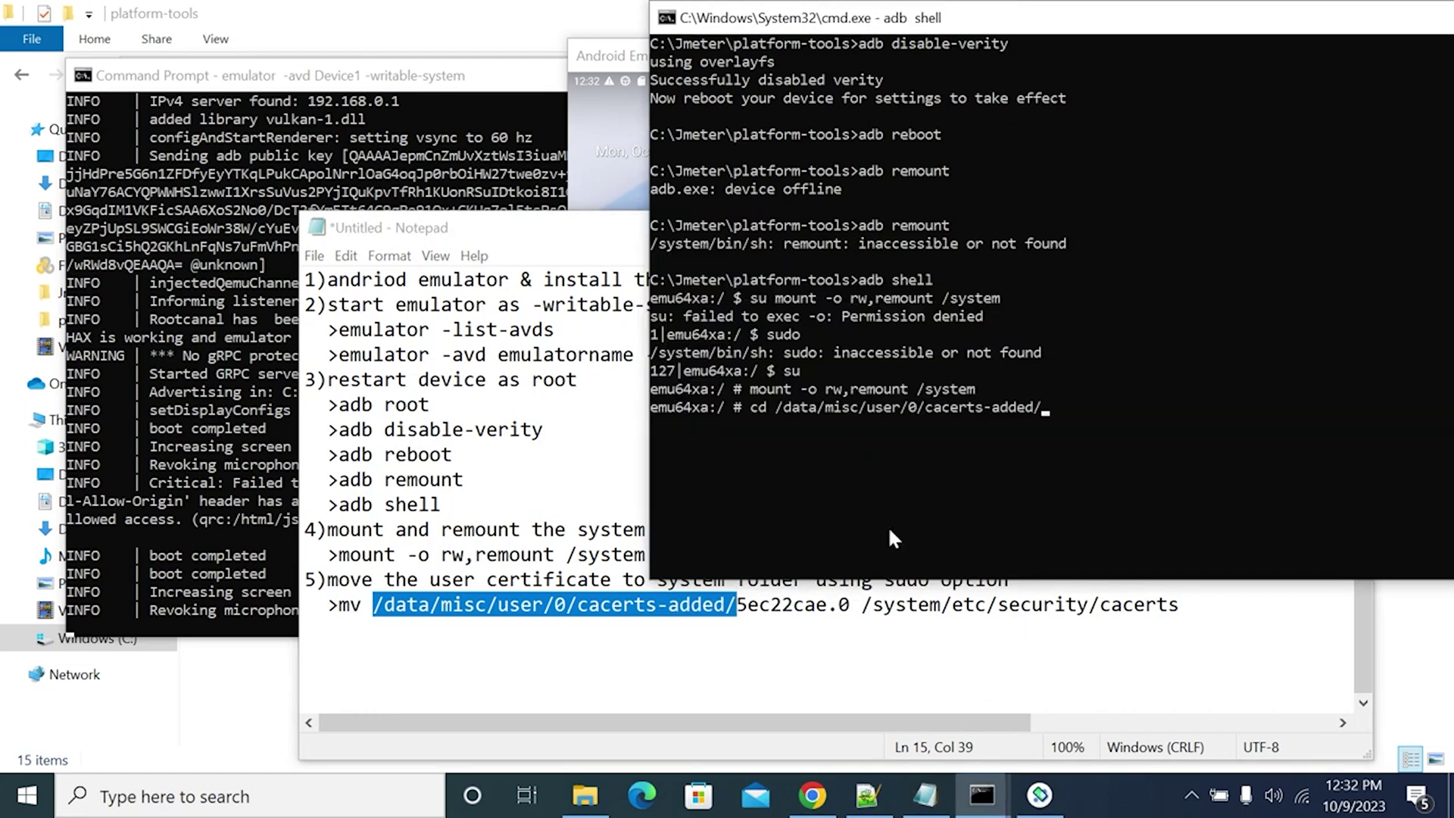
pyautogui.press('Return')
# Step: List the files in the user certificate directory with ls
pyautogui.write('l')
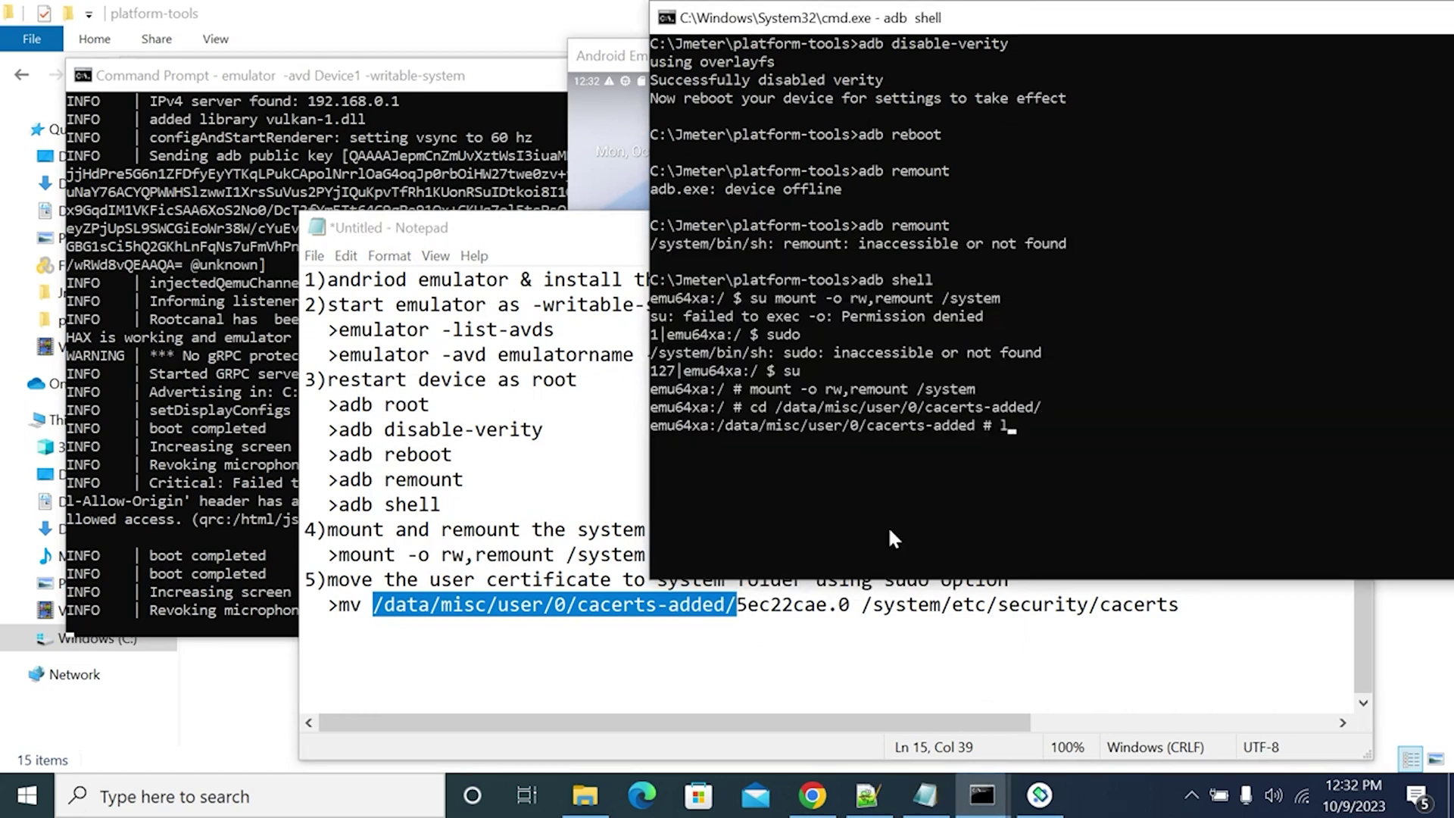
pyautogui.write('s')
pyautogui.press('Return')
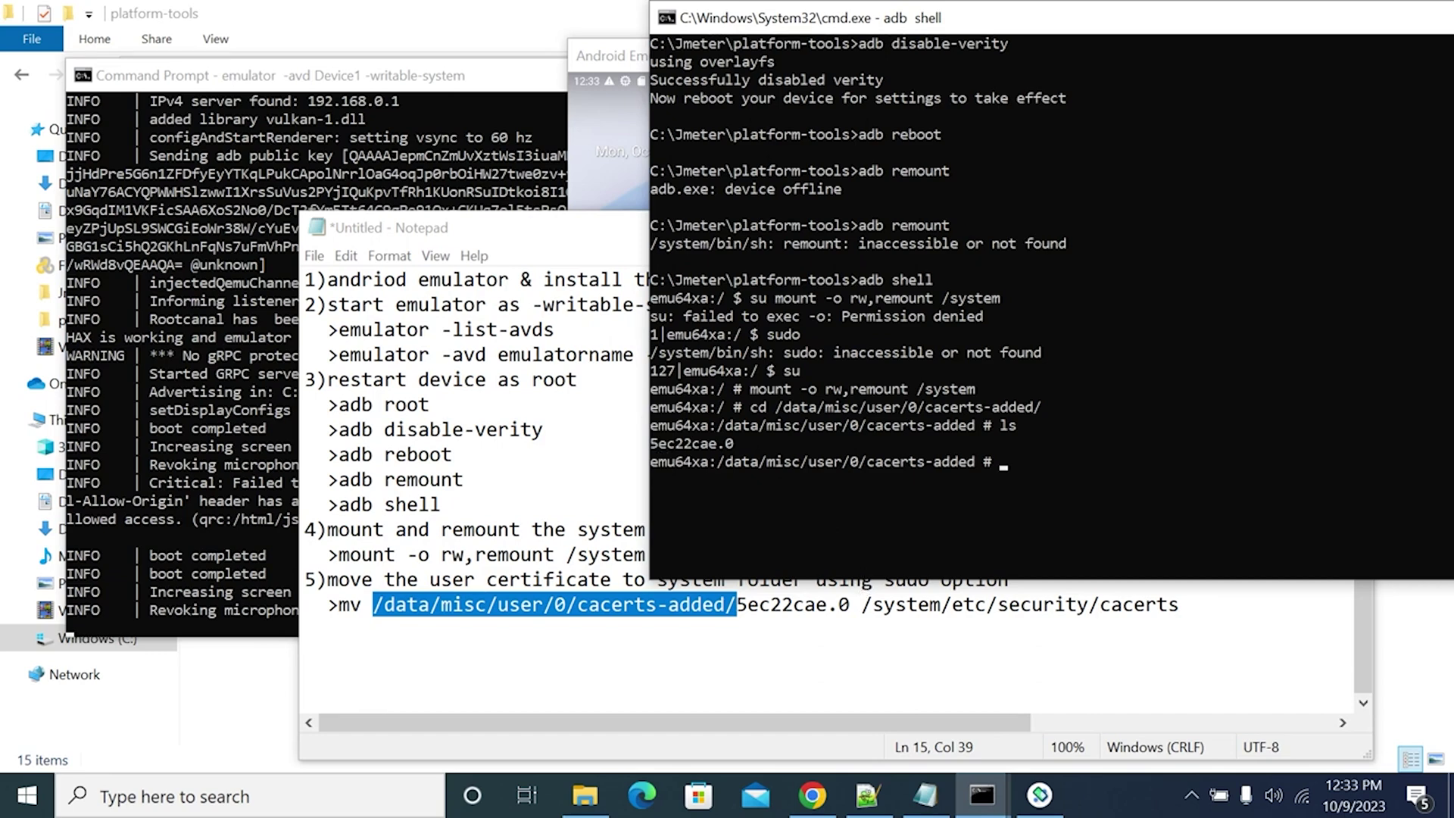
# Step: Copy mv /data/misc/user/0/cacerts-added/5ec22cae.0 /system/etc/security/cacerts from the notes and run it in the root shell
pyautogui.click(305, 654)
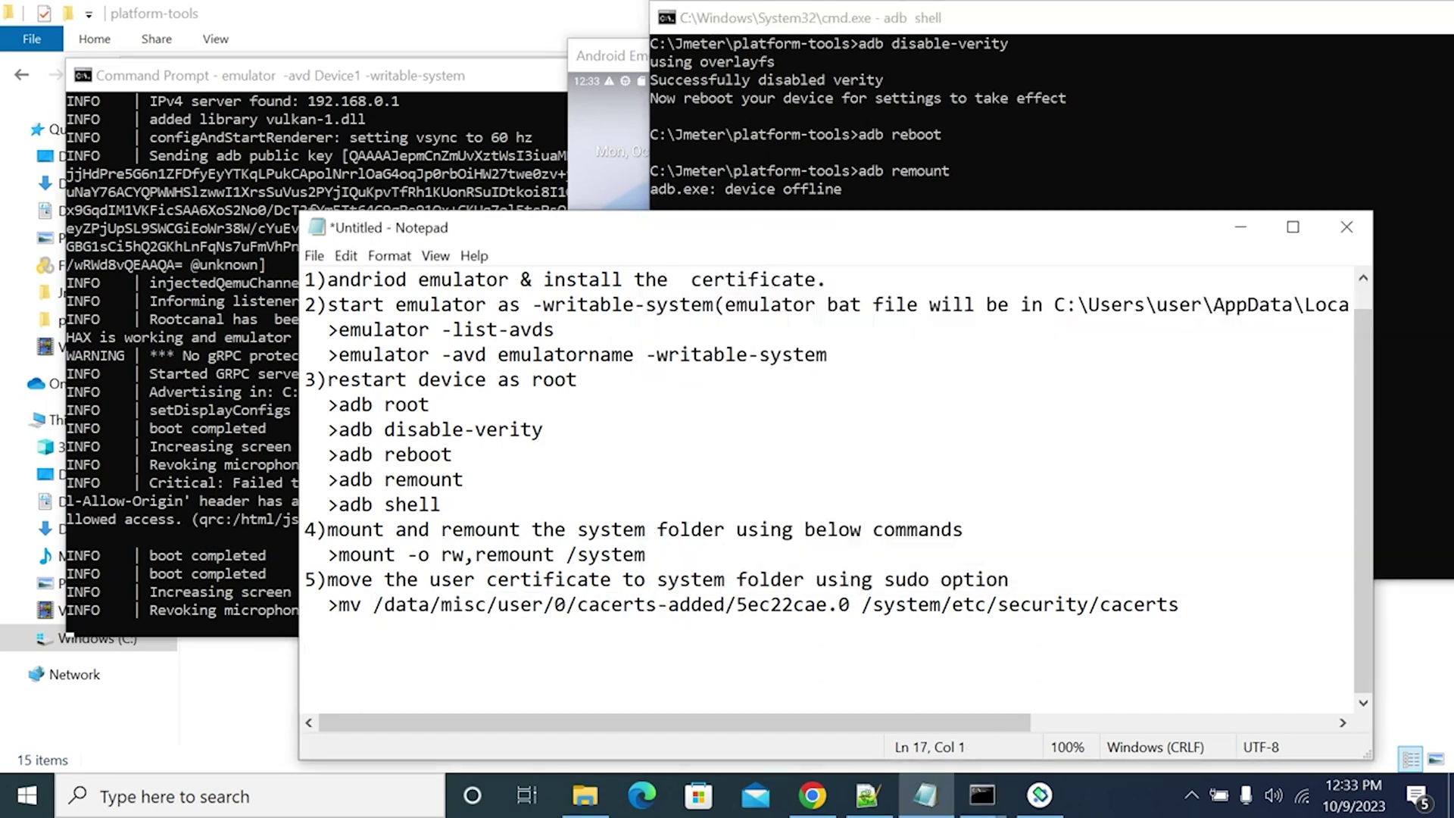
pyautogui.moveTo(862, 604); pyautogui.dragTo(1179, 604)
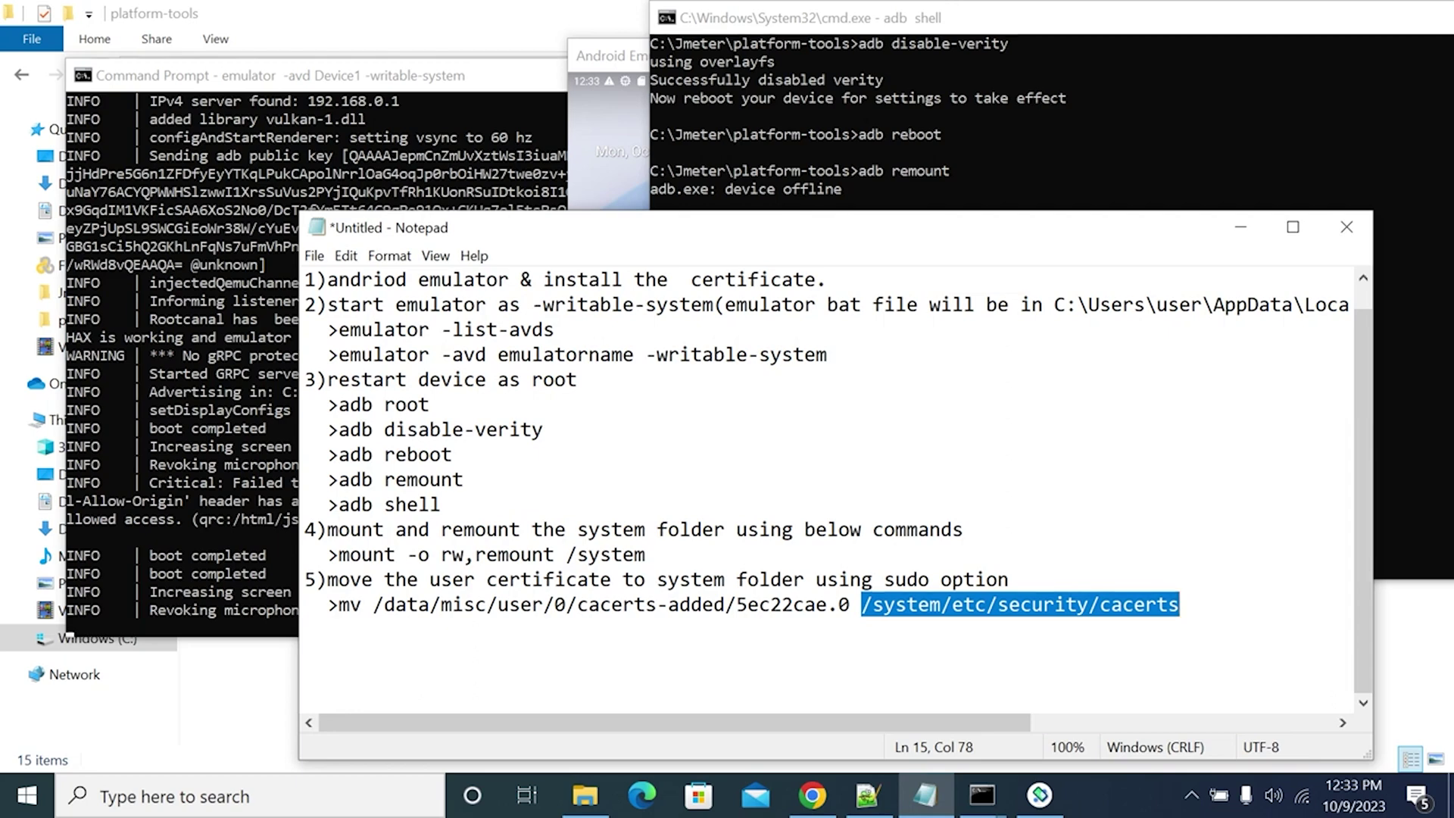
pyautogui.moveTo(339, 604); pyautogui.dragTo(1180, 604)
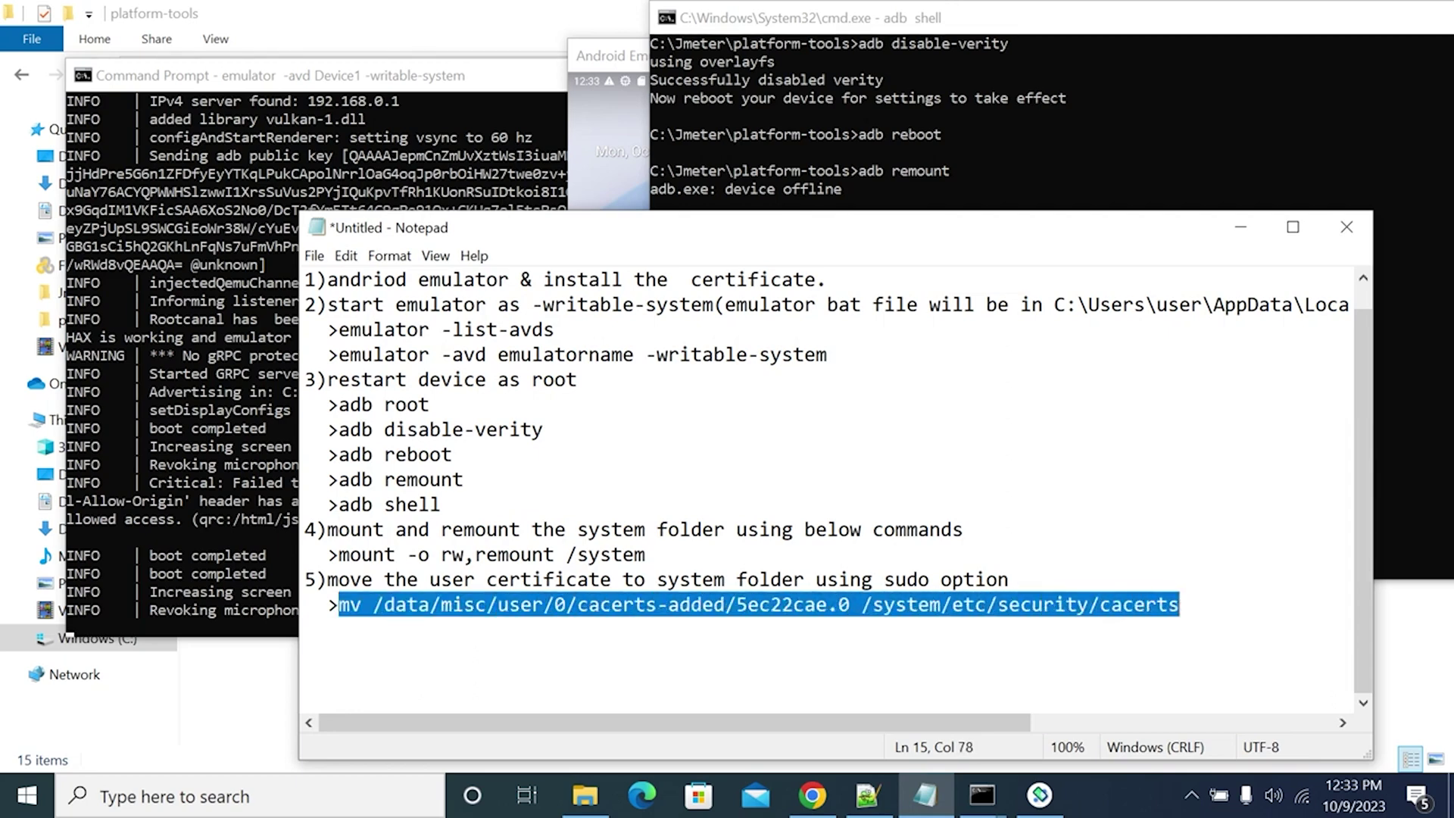
pyautogui.click(1019, 65)
pyautogui.rightClick(1045, 485)
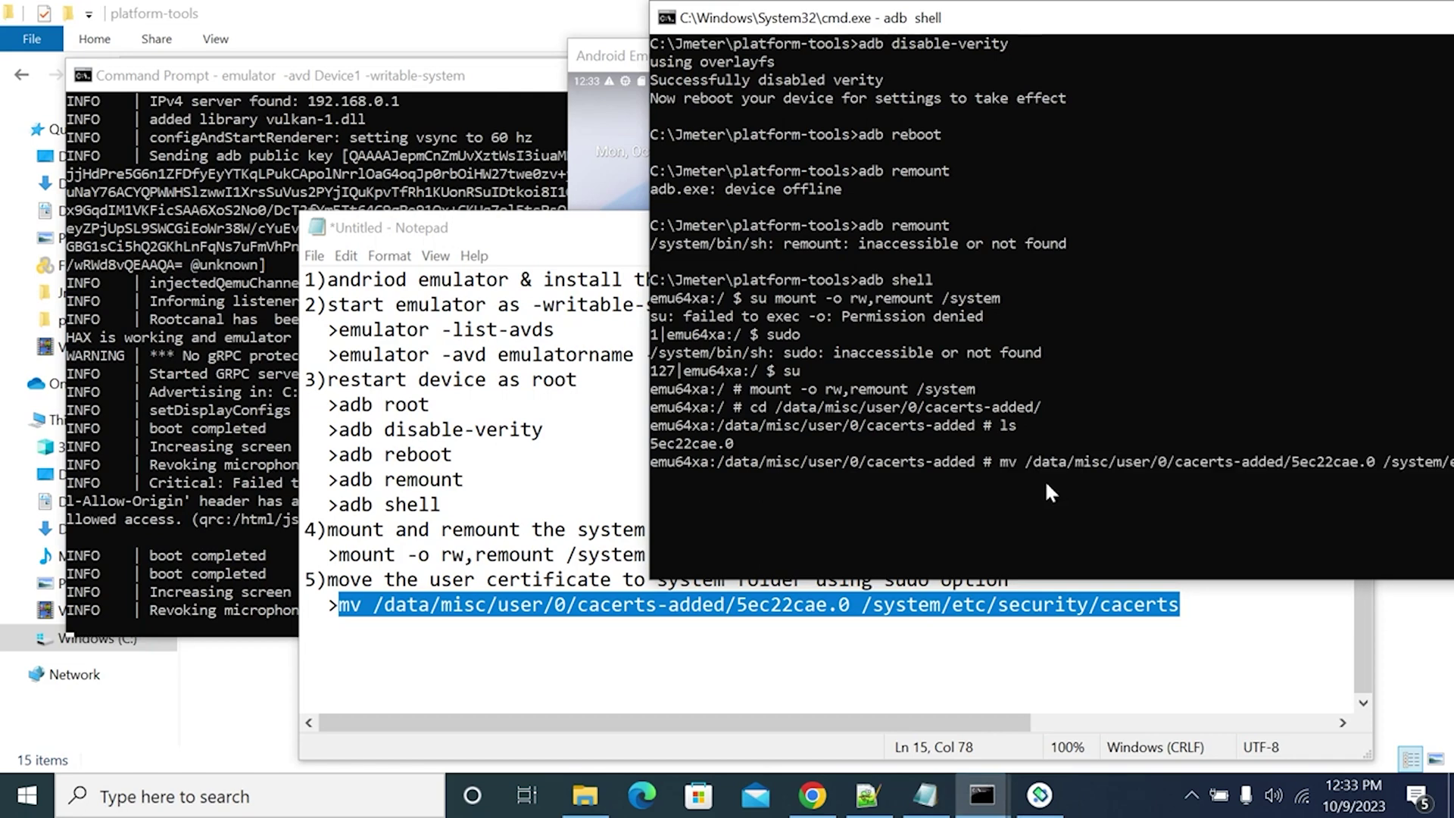
pyautogui.moveTo(970, 25); pyautogui.dragTo(629, 90)
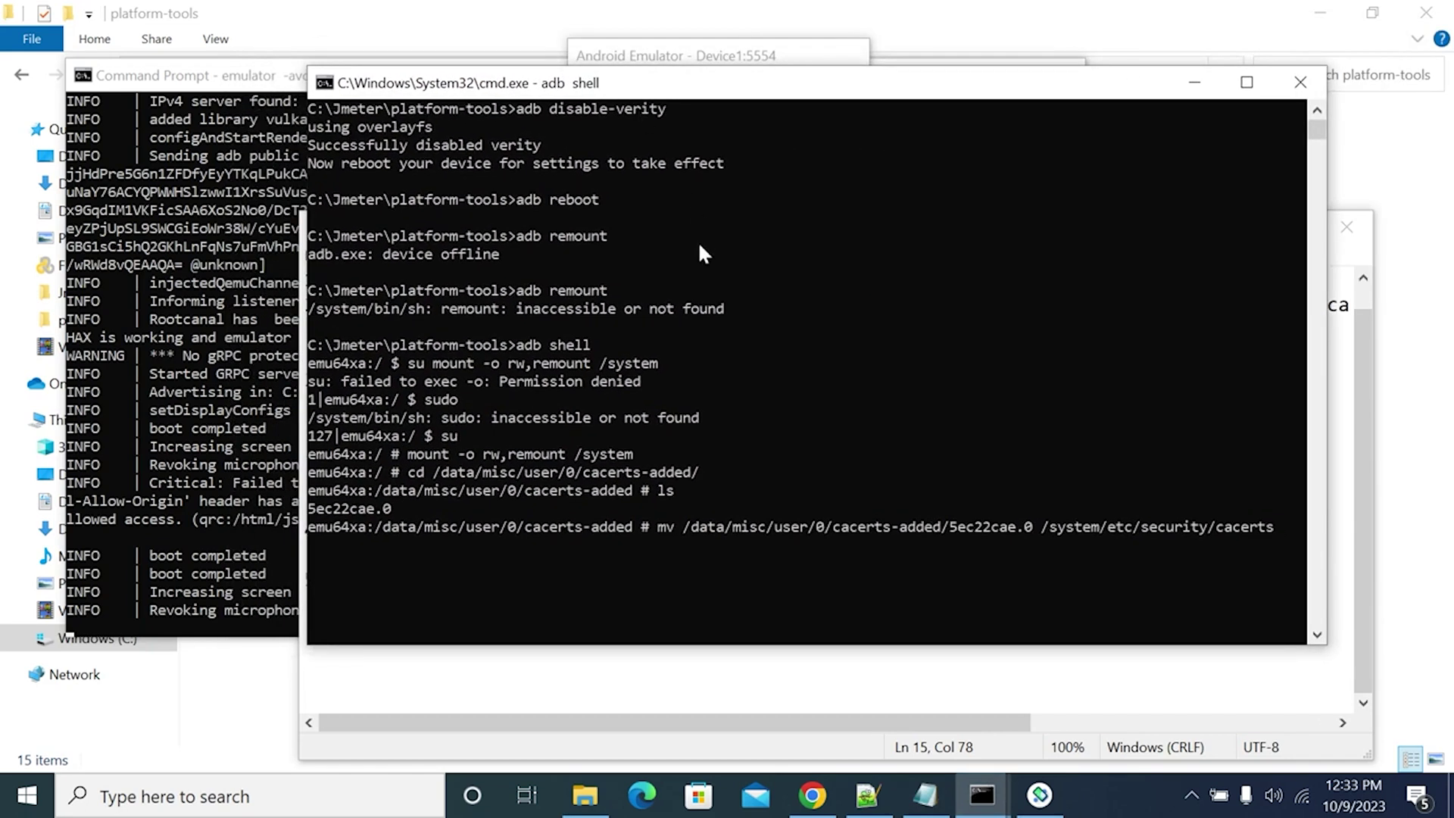
pyautogui.press('Return')
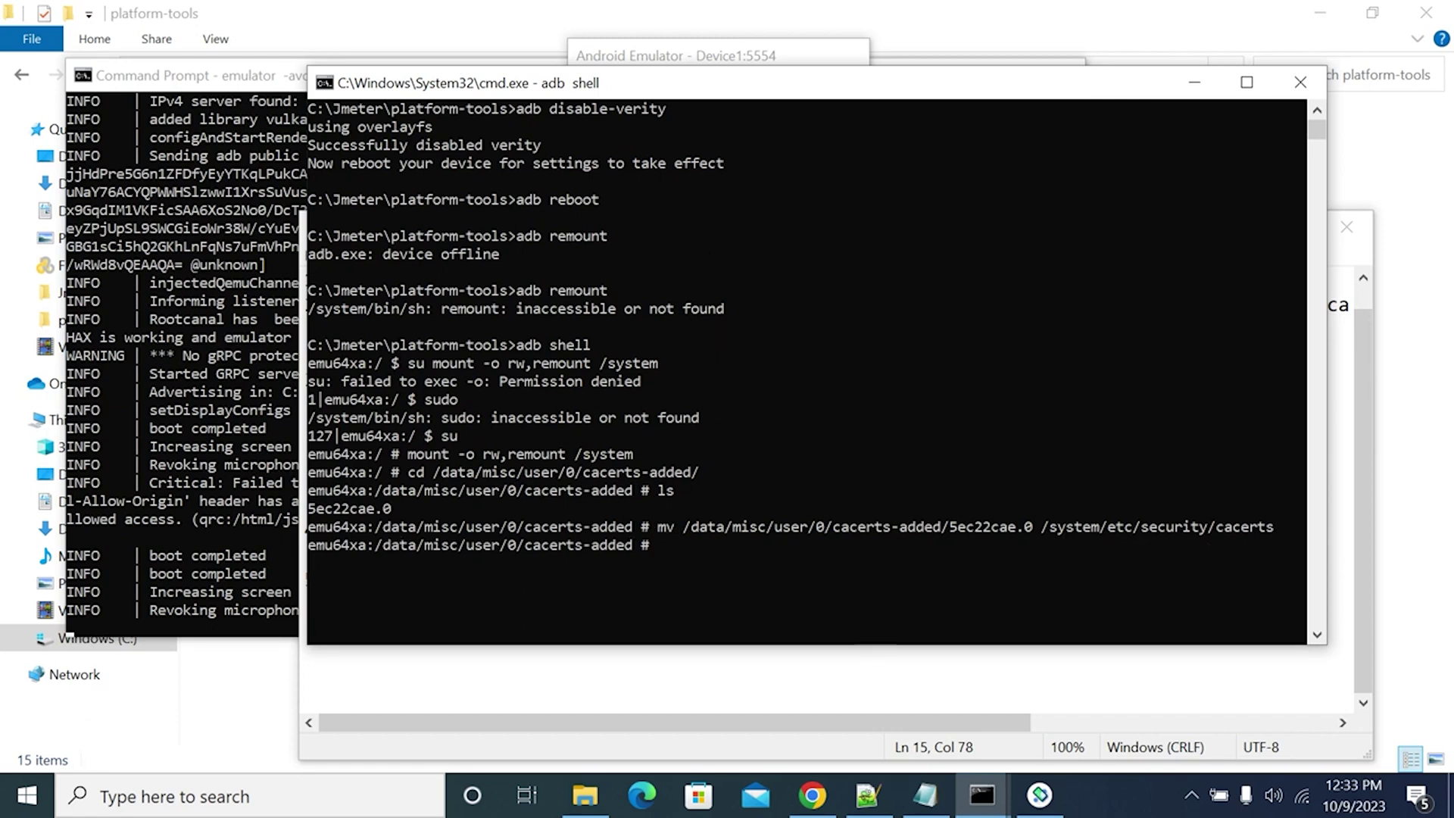
# Step: Switch to the Device1 emulator and open the Security page of its Settings app
pyautogui.click(1039, 795)
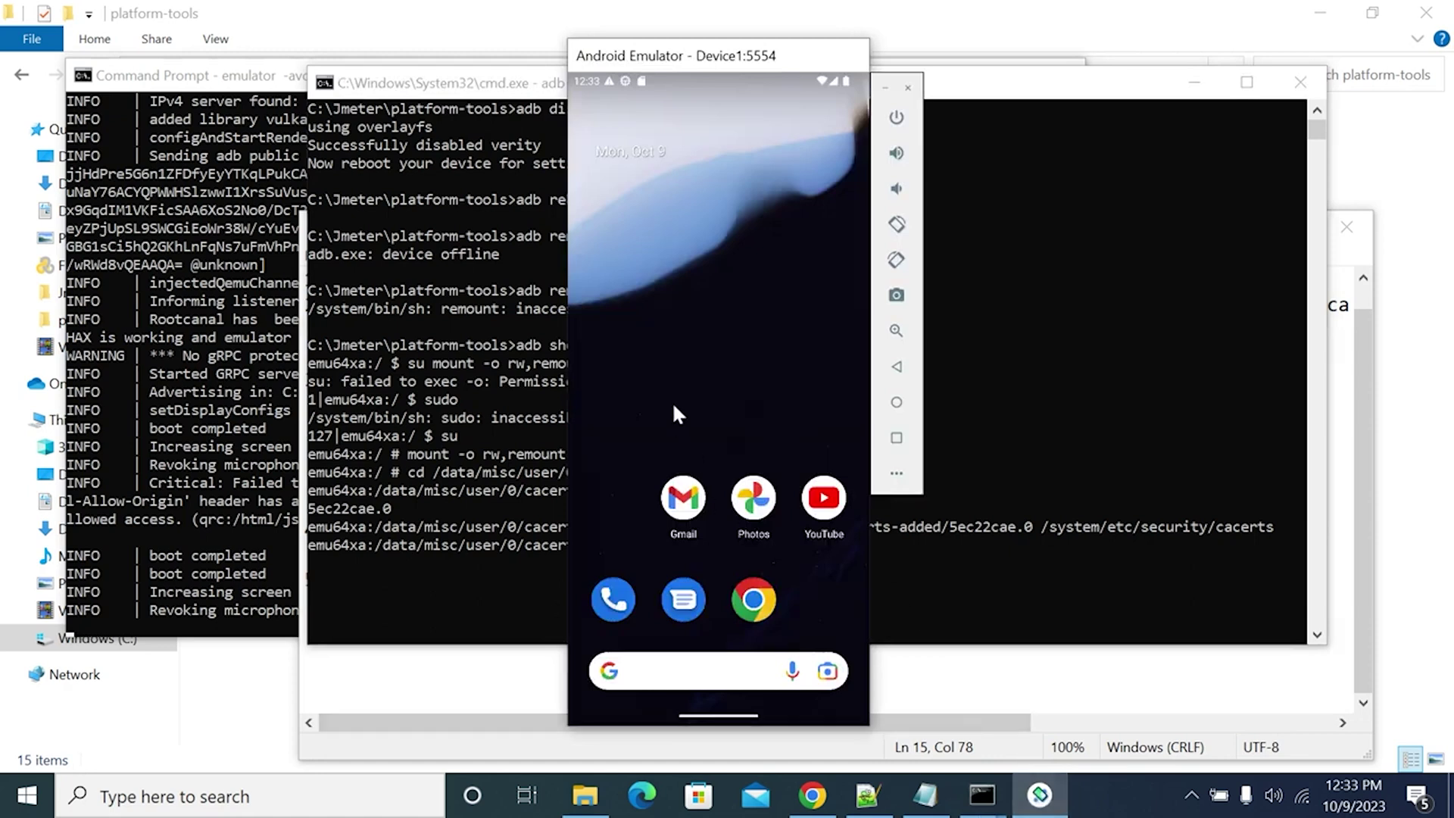
pyautogui.moveTo(688, 284); pyautogui.dragTo(684, 180)
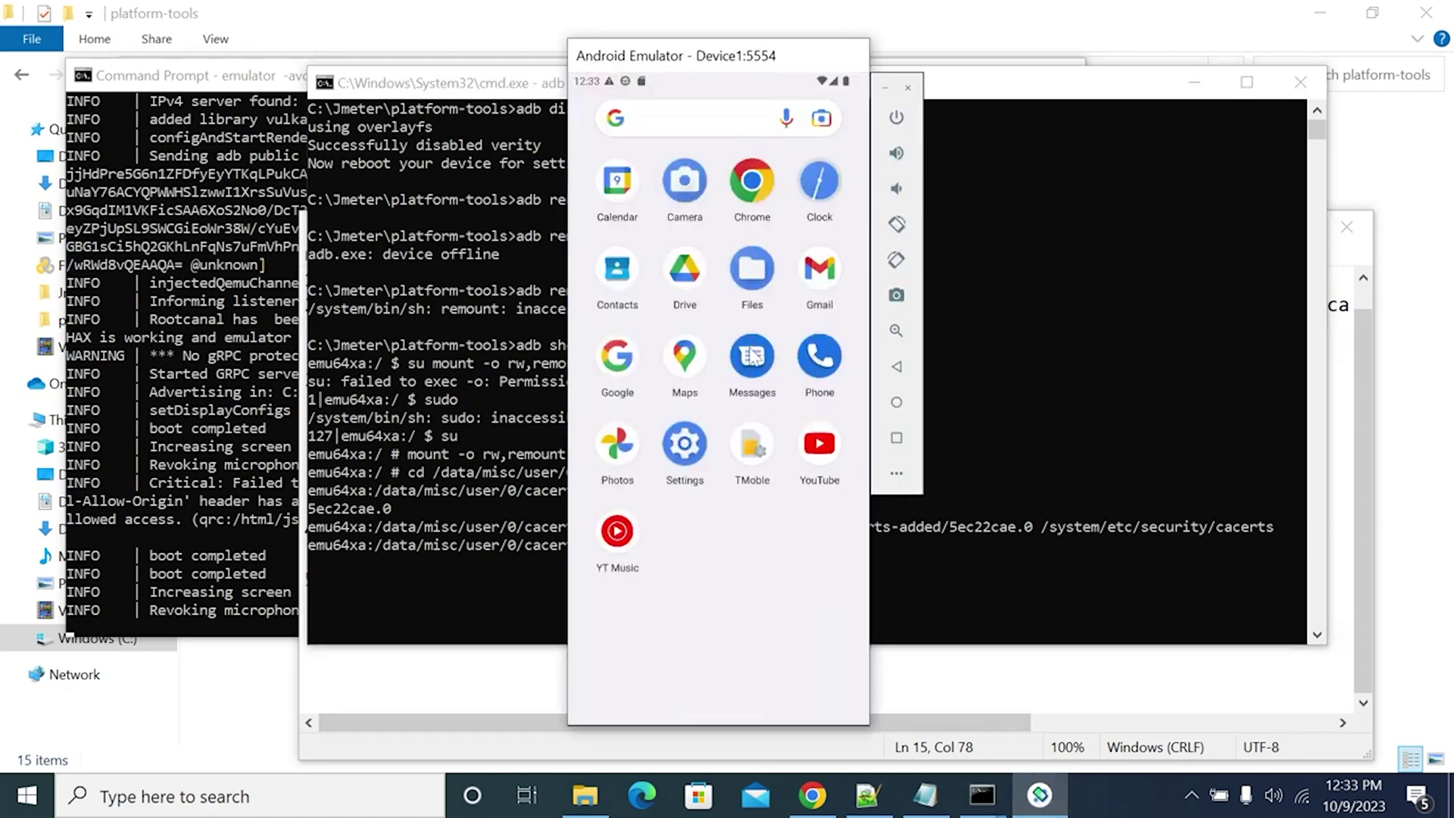
pyautogui.click(686, 452)
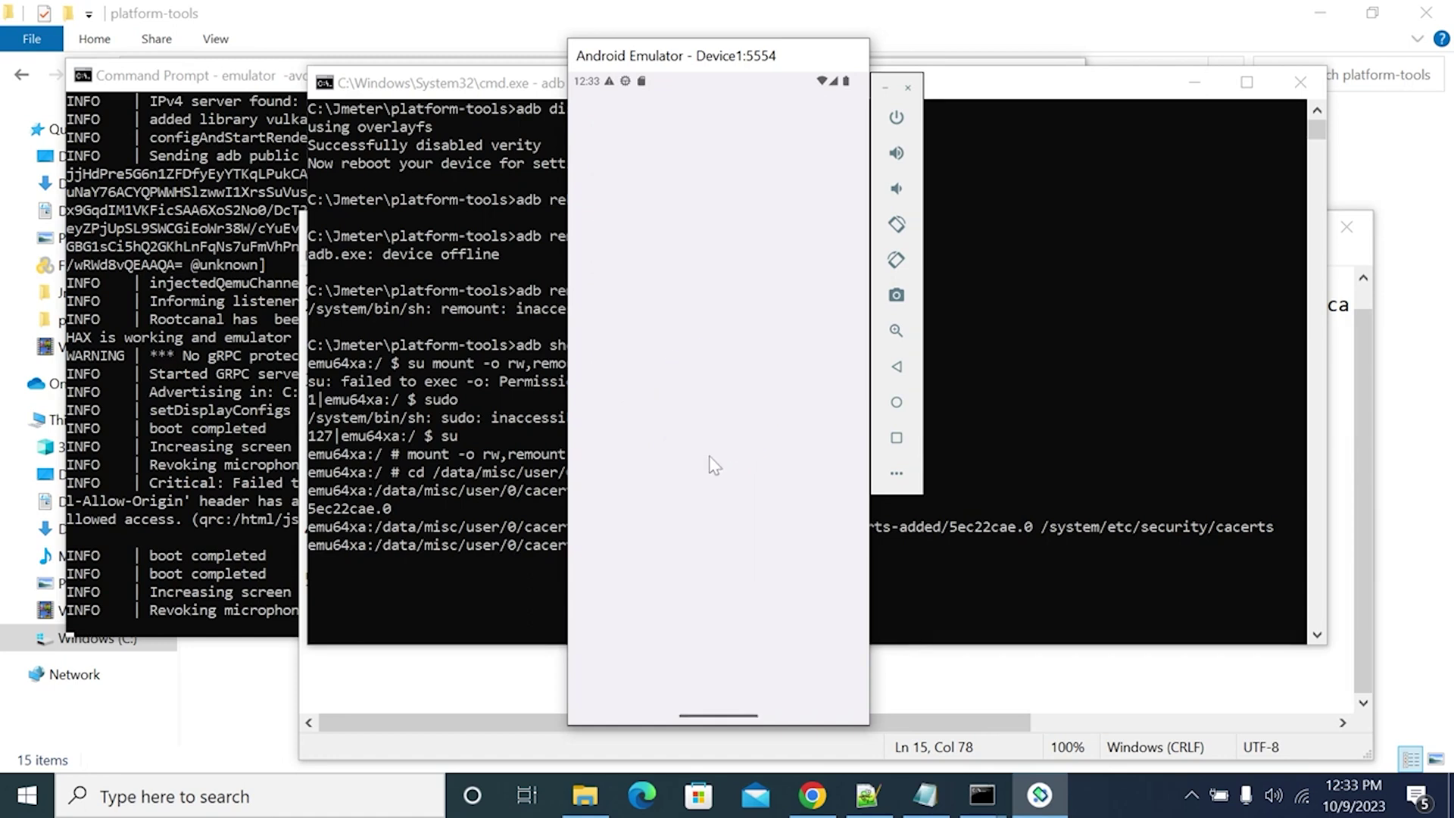
pyautogui.scroll(-1, 681, 512)
pyautogui.scroll(-5, 680, 503)
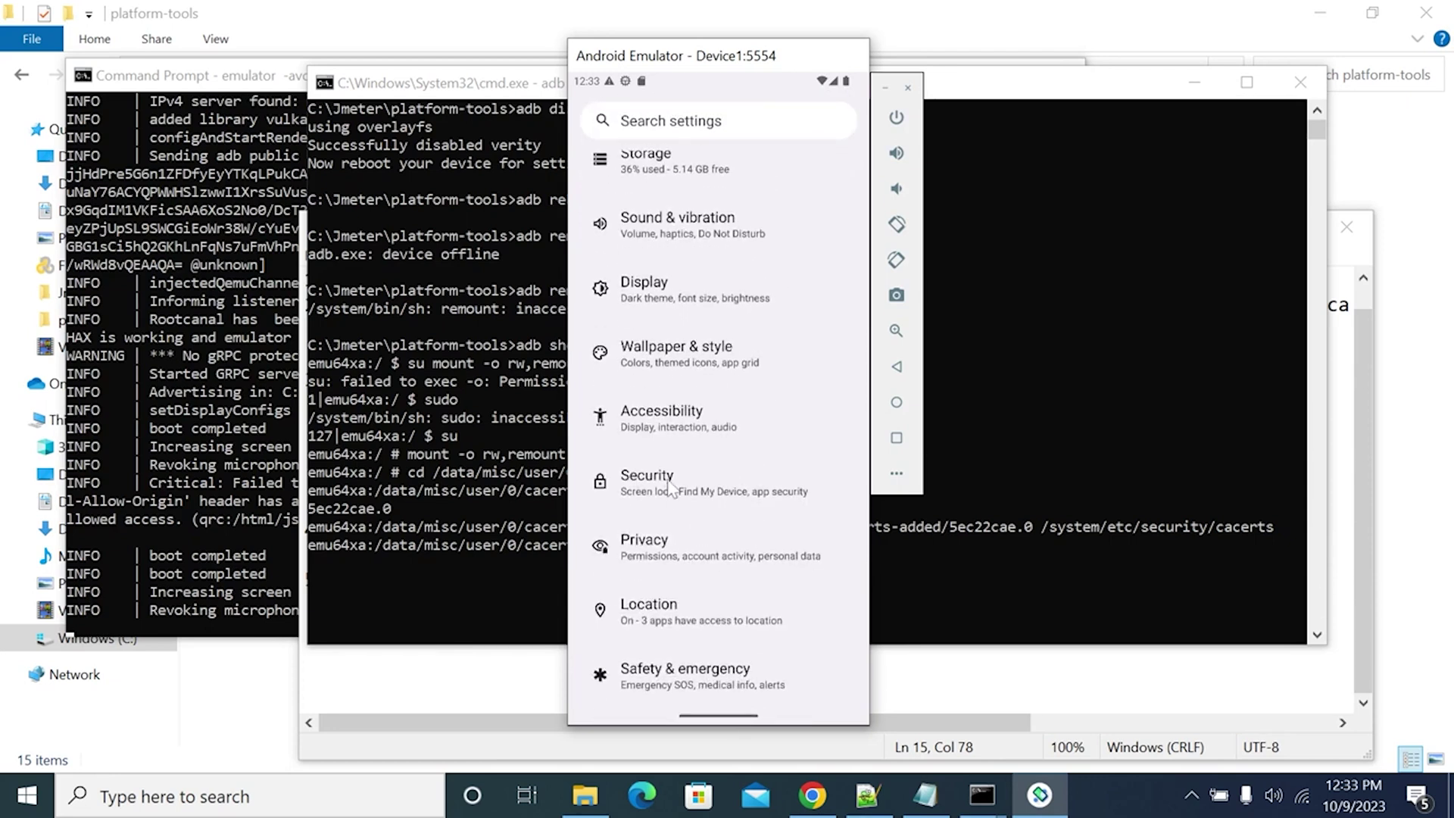
pyautogui.click(666, 479)
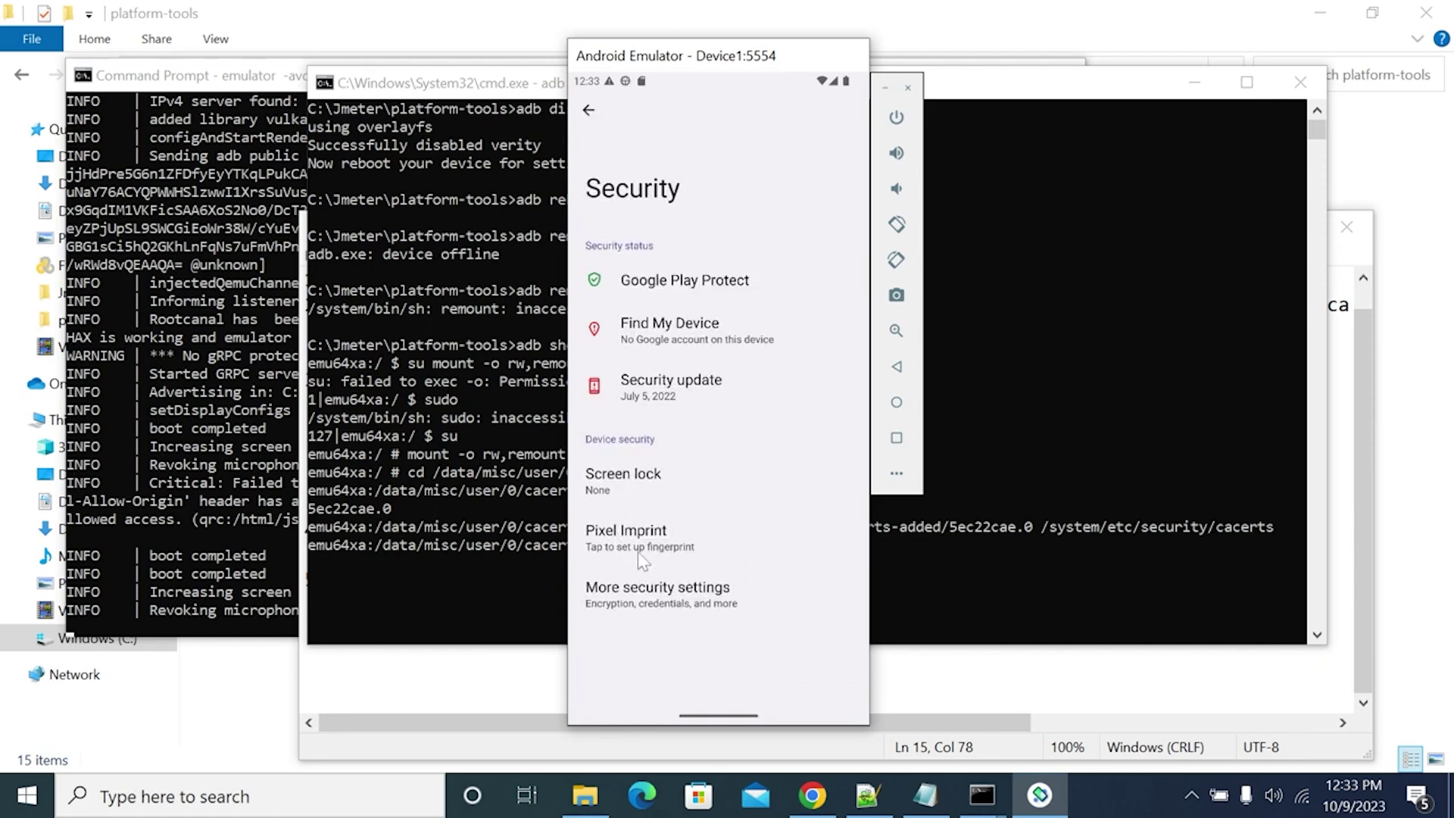
# Step: Open Trusted credentials under Encryption & credentials and check the System and User lists for the JMeter root CA
pyautogui.click(634, 591)
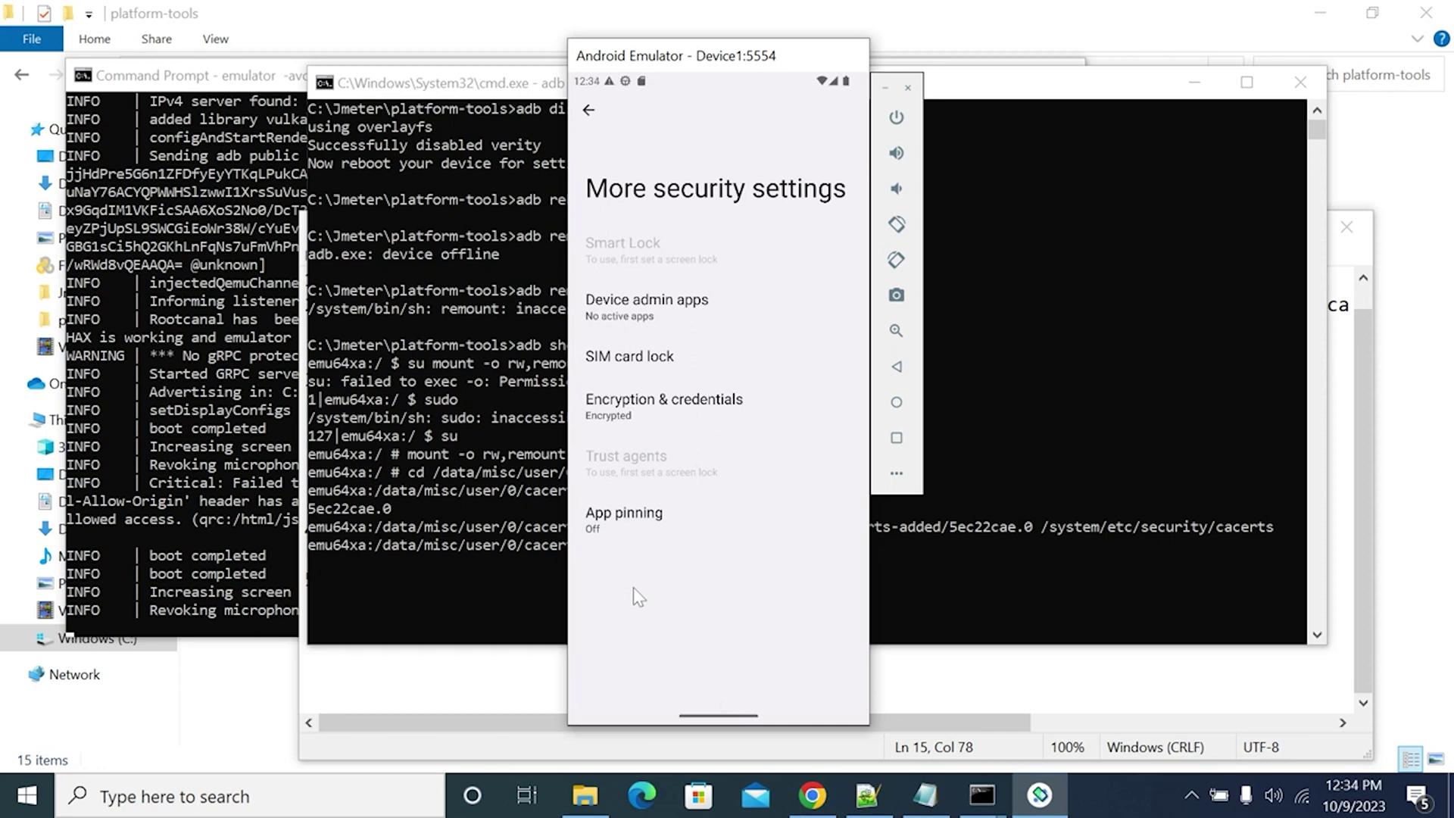
pyautogui.click(644, 405)
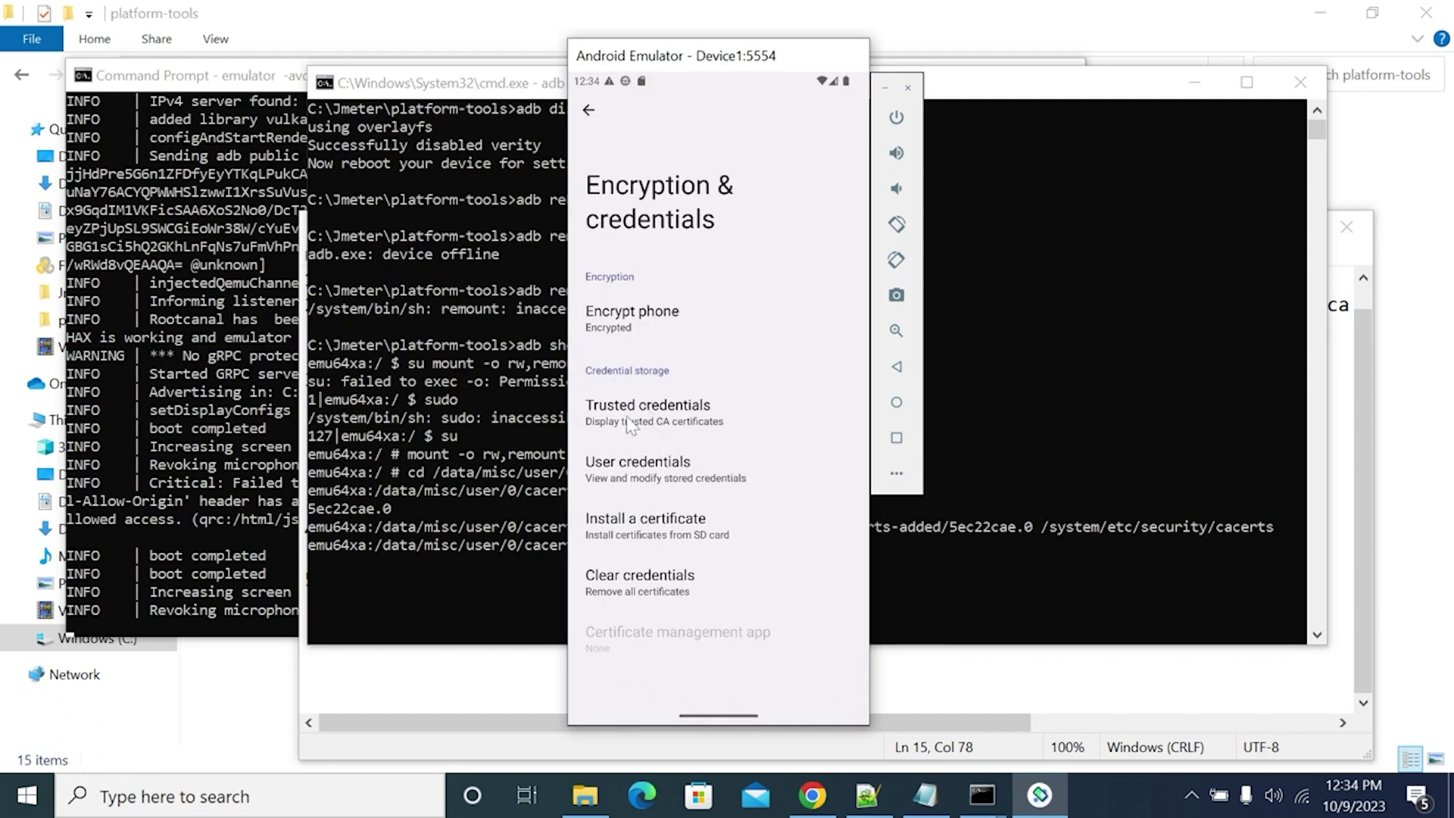
pyautogui.click(626, 413)
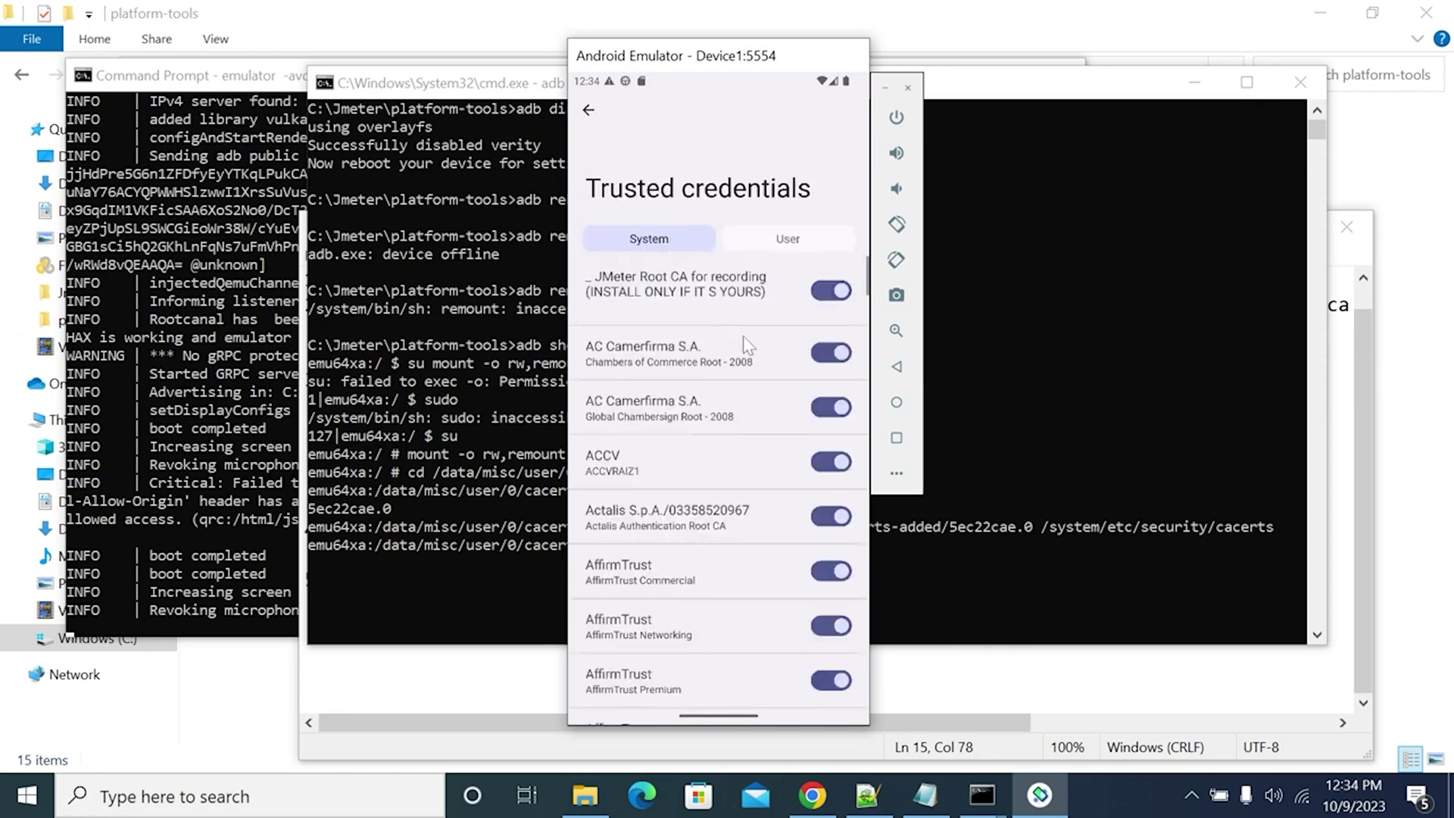
pyautogui.click(618, 294)
pyautogui.click(767, 239)
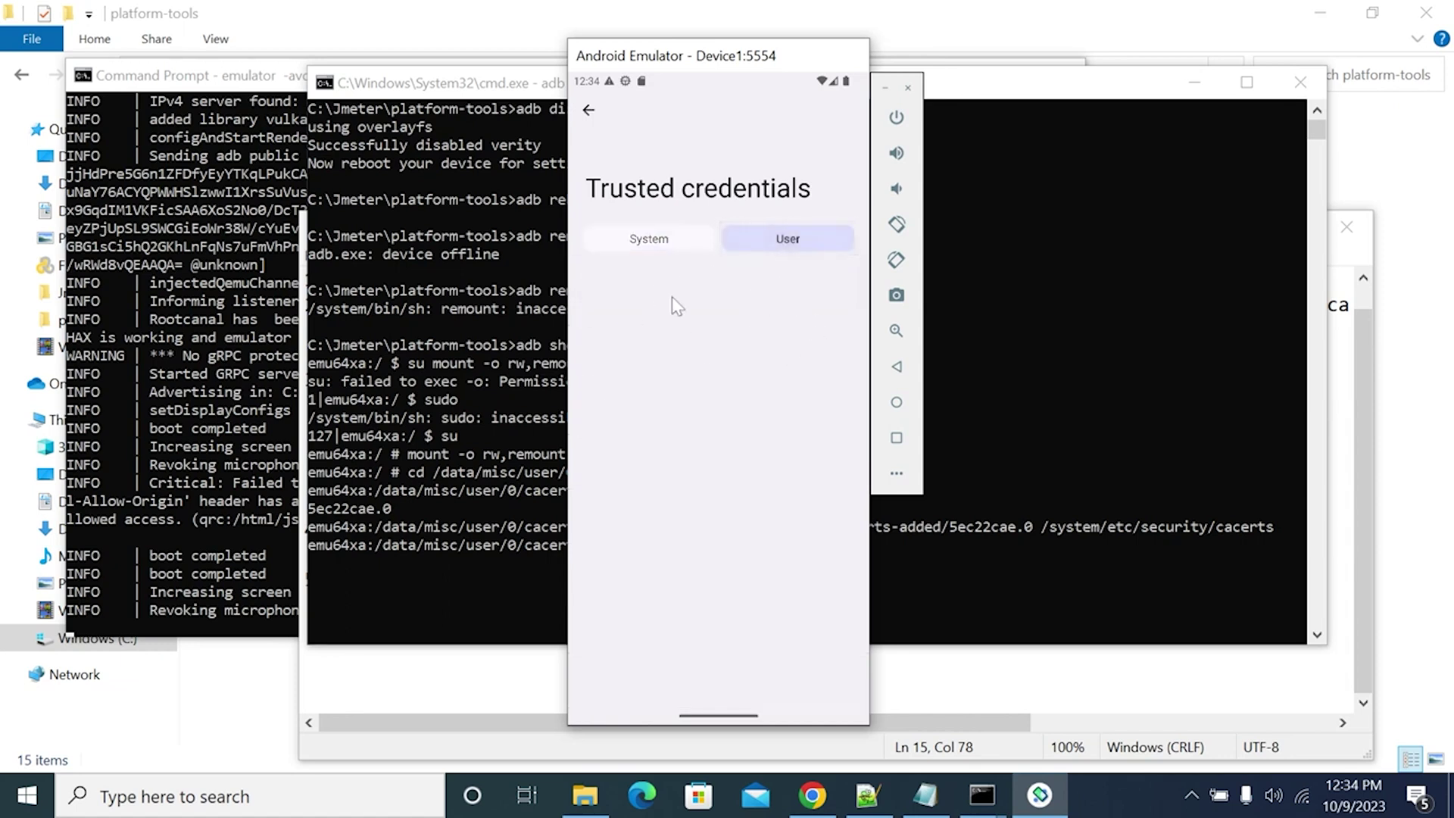
pyautogui.click(646, 241)
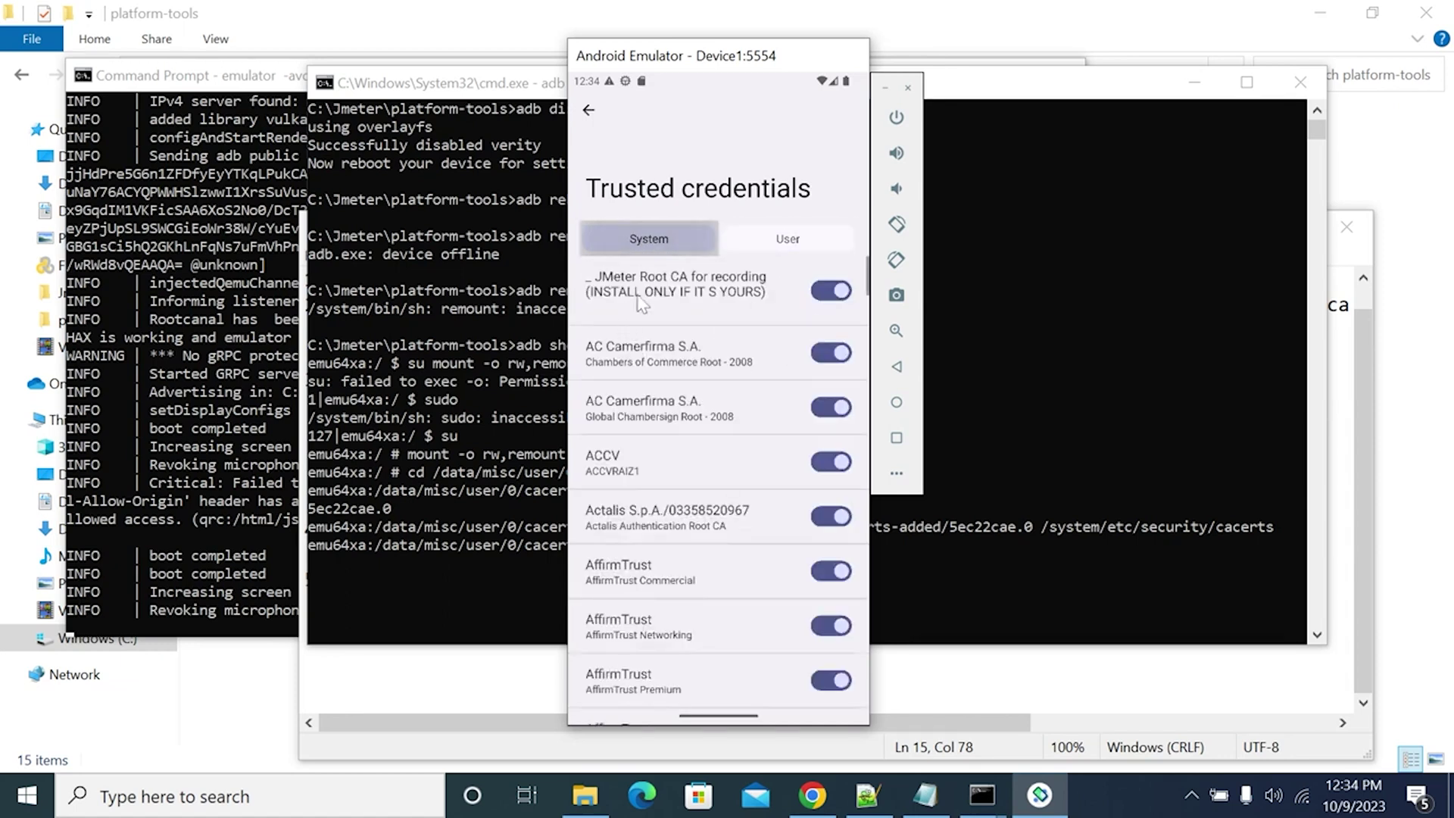